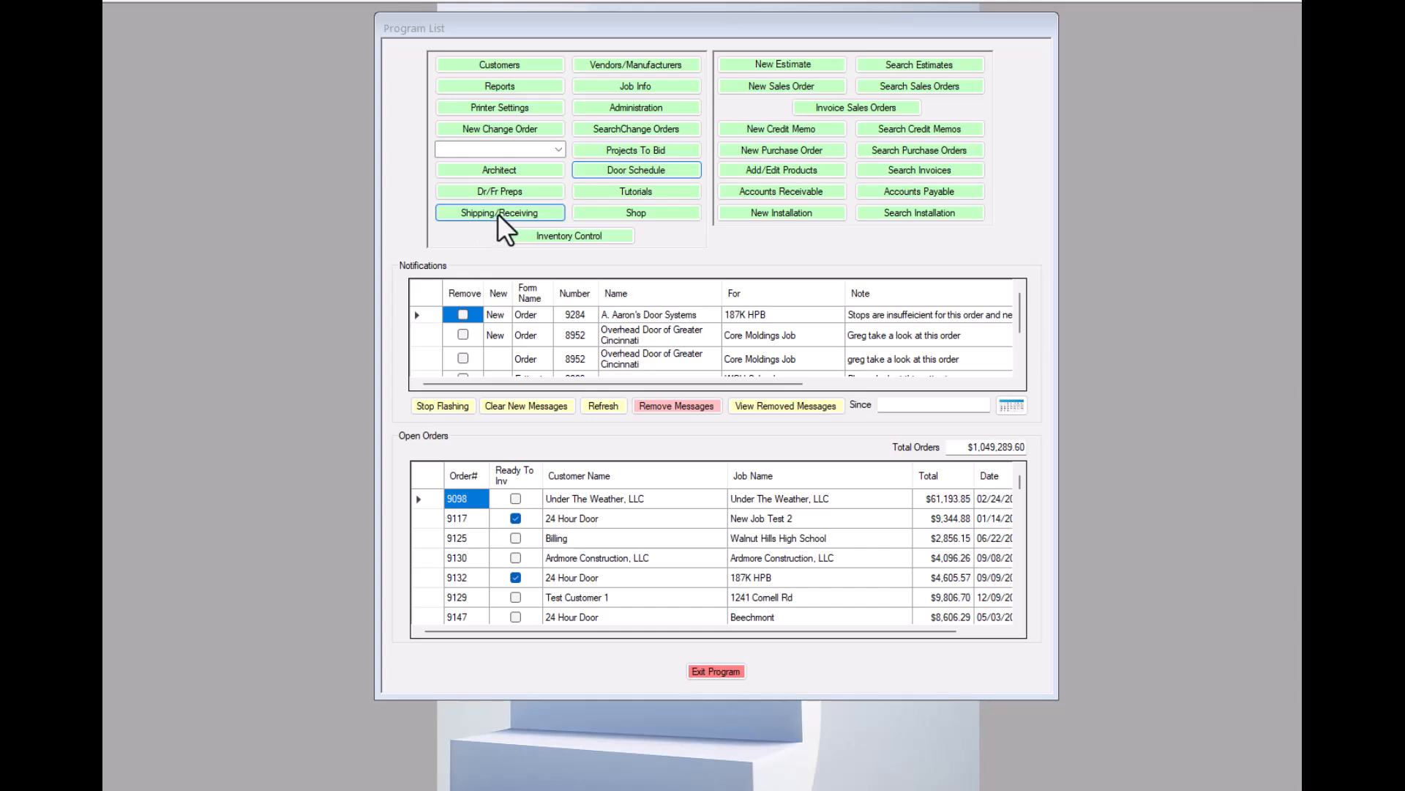
Step: List A. Aaron's Door Systems orders with a balance to ship and open the 187K HPB order for 91 items
click(499, 213)
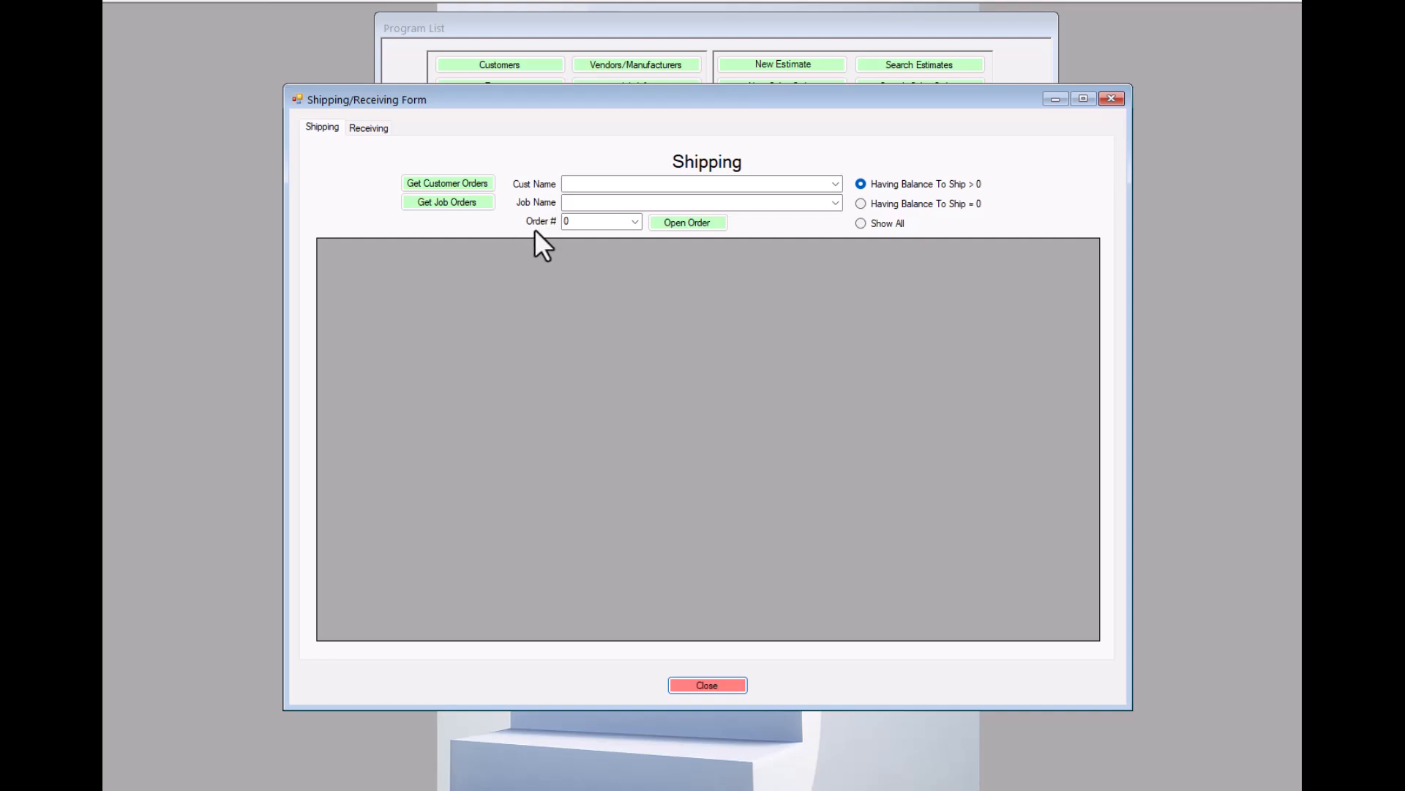
click(835, 183)
click(602, 220)
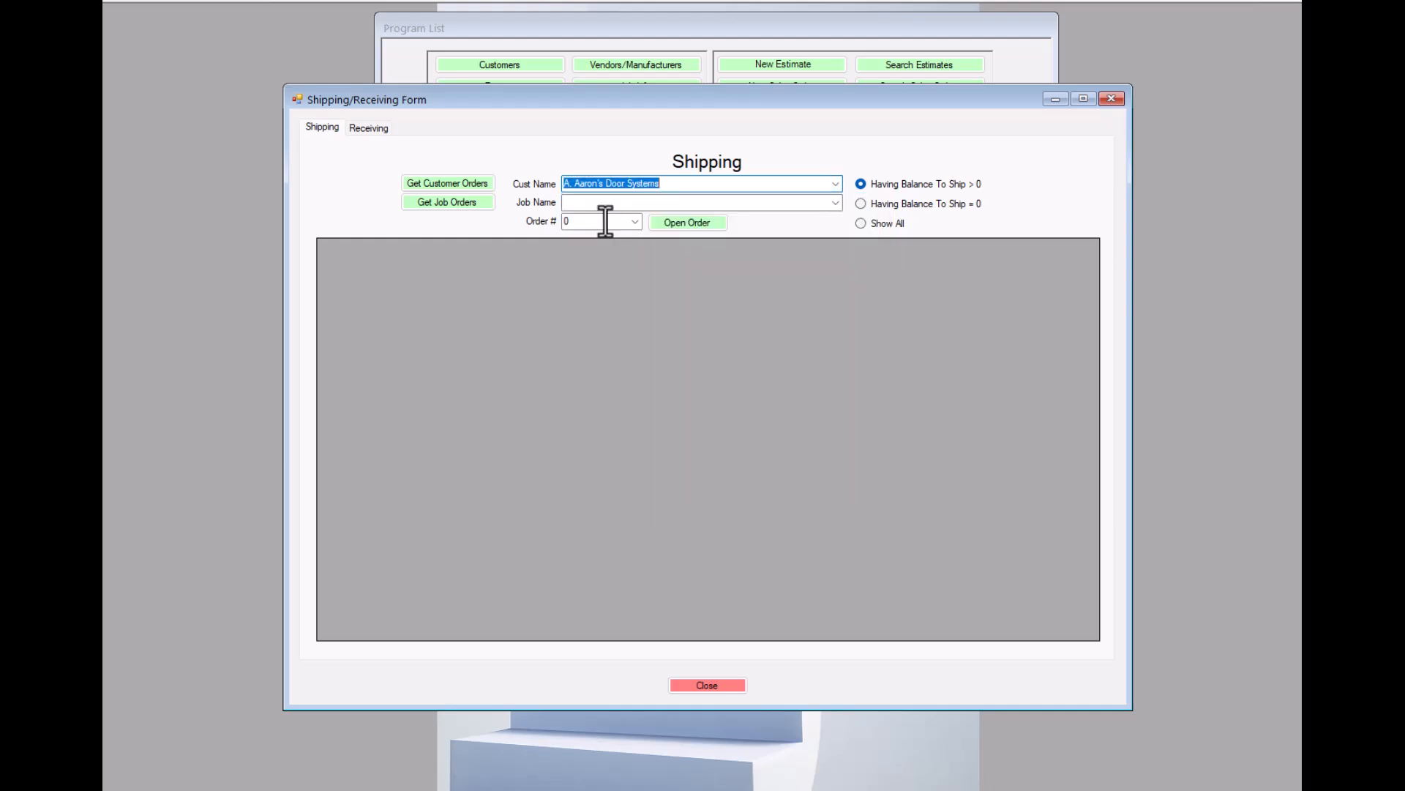
click(454, 181)
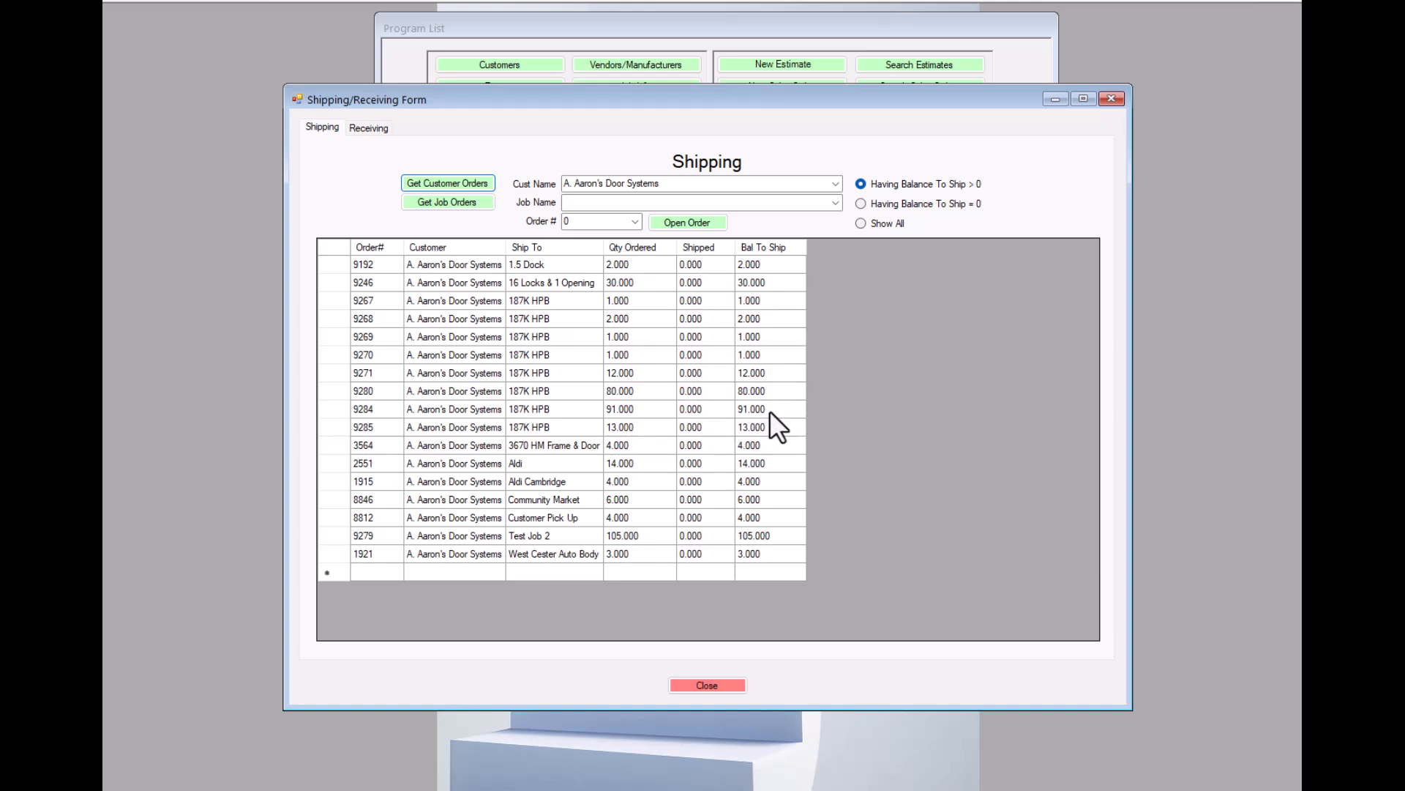
double_click(380, 407)
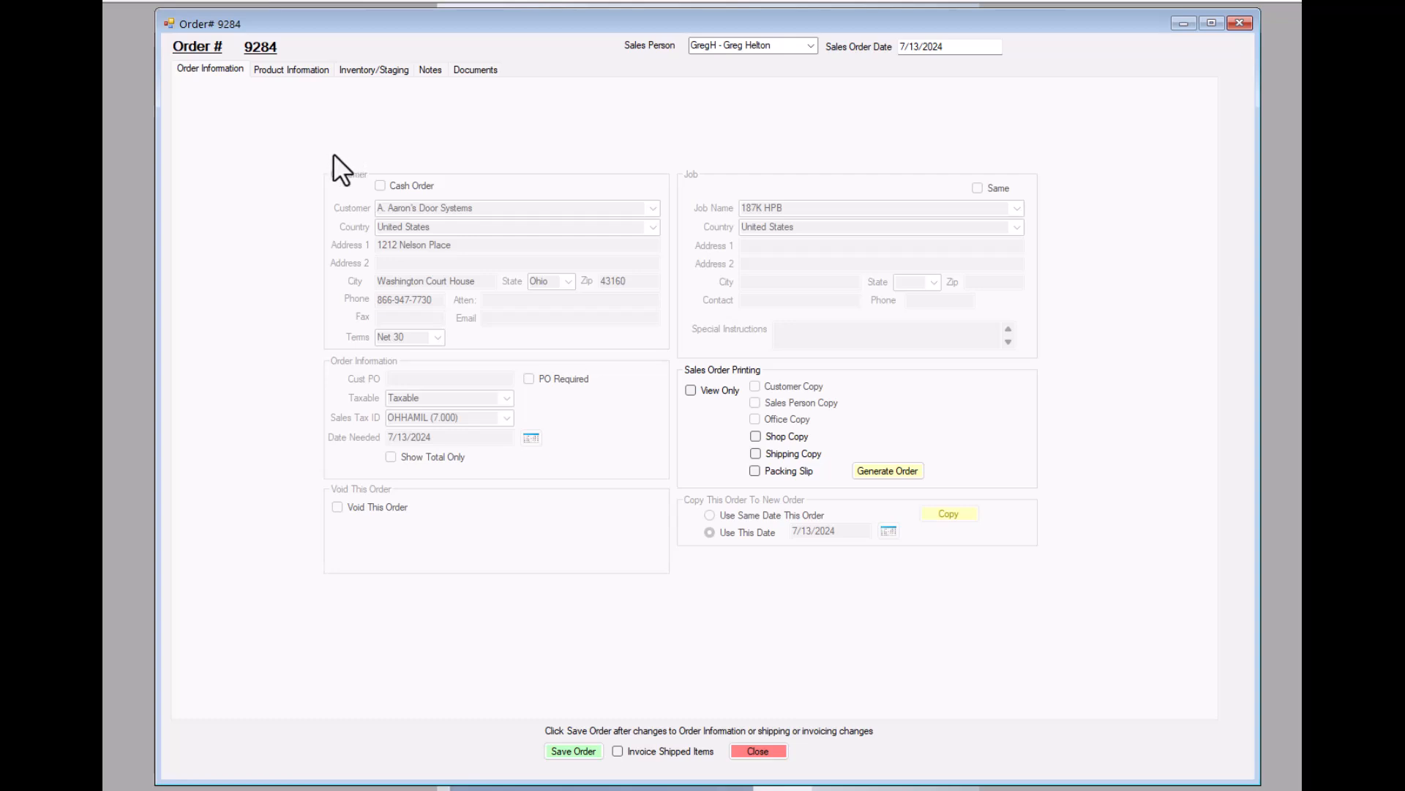
Step: Examine the order's product lines, including the tag numbers in their notes
click(292, 71)
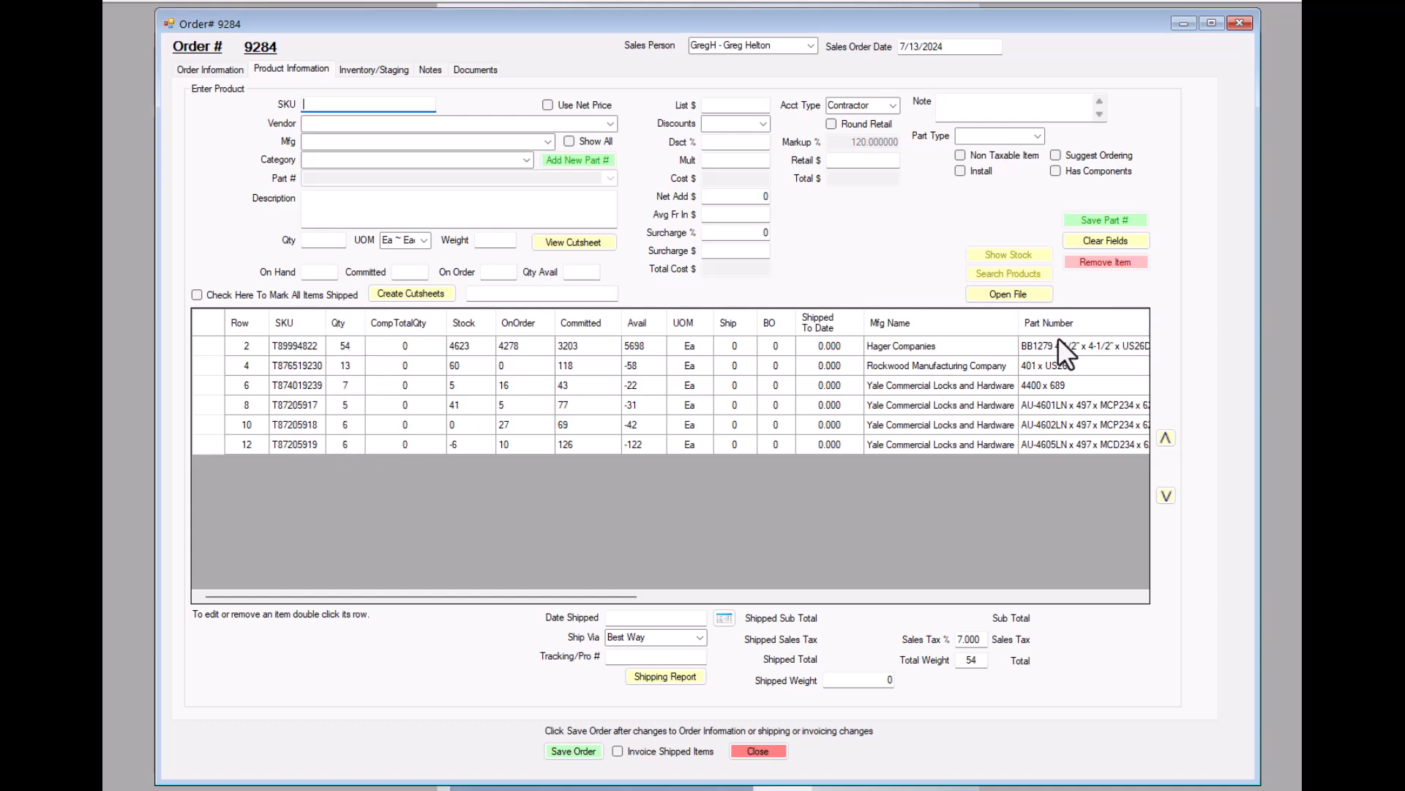
drag(587, 596, 1127, 578)
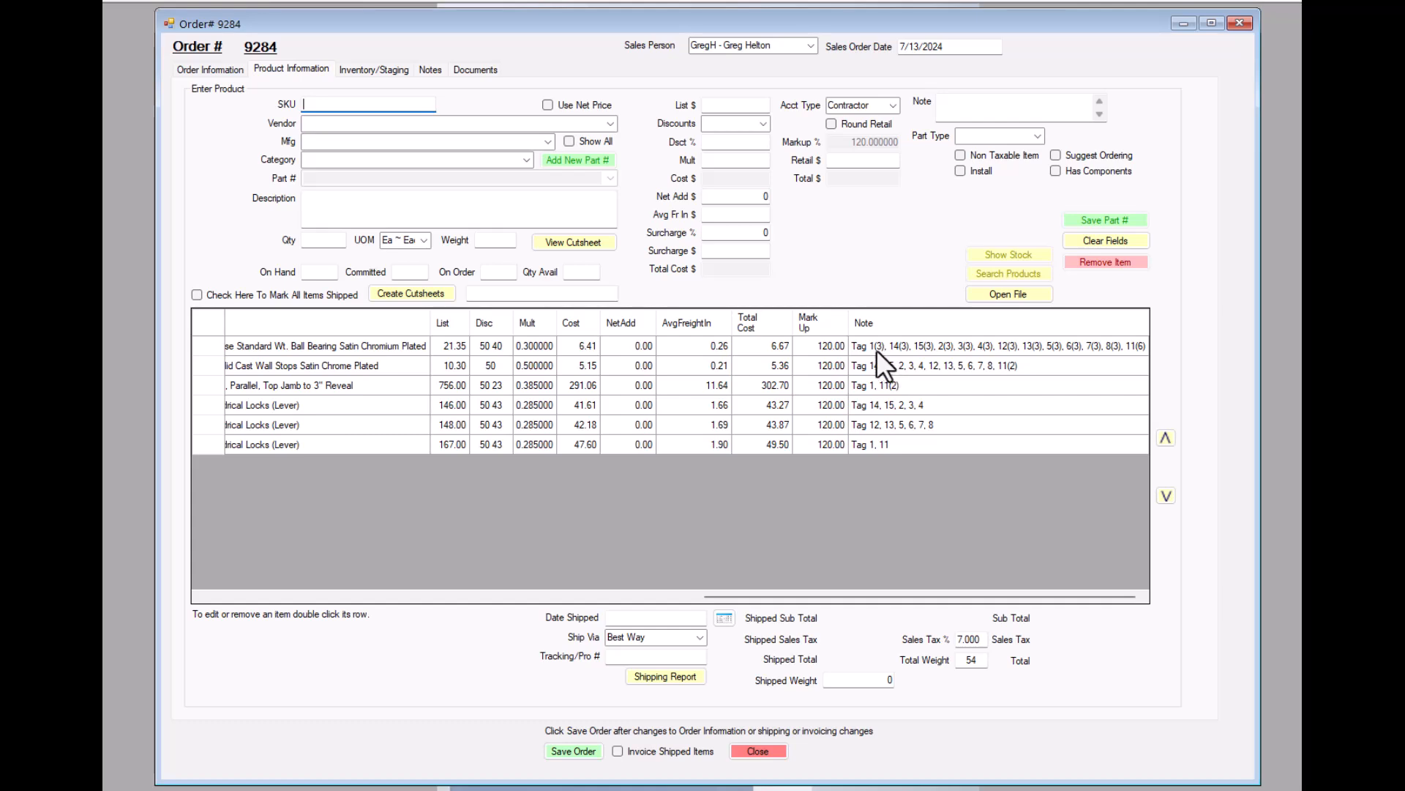
drag(814, 595, 1009, 625)
Step: Check the hardware tag numbers in the Door/Hardware Schedules ordering list and return to the order's product notes
key(alt+Tab)
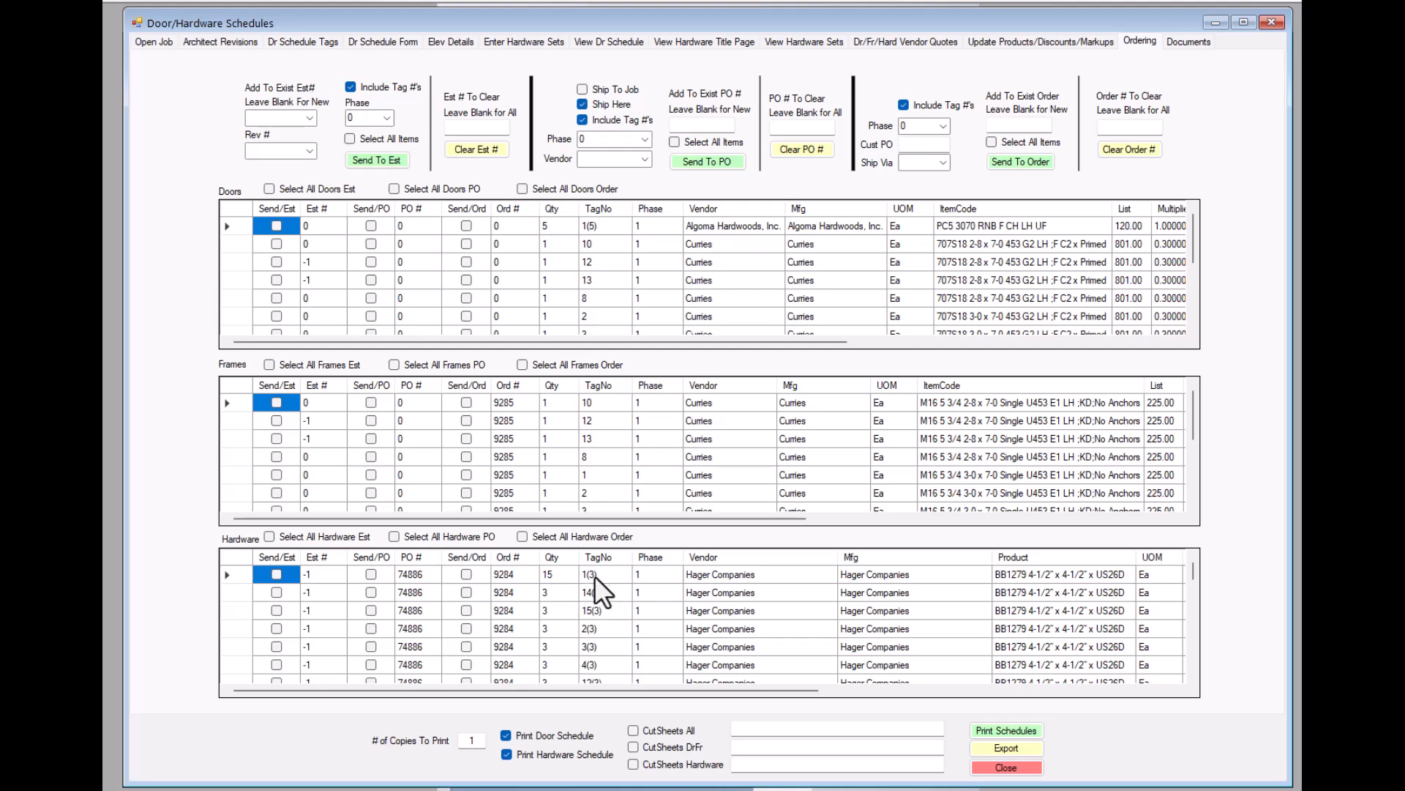
scroll(612, 586, down, 3)
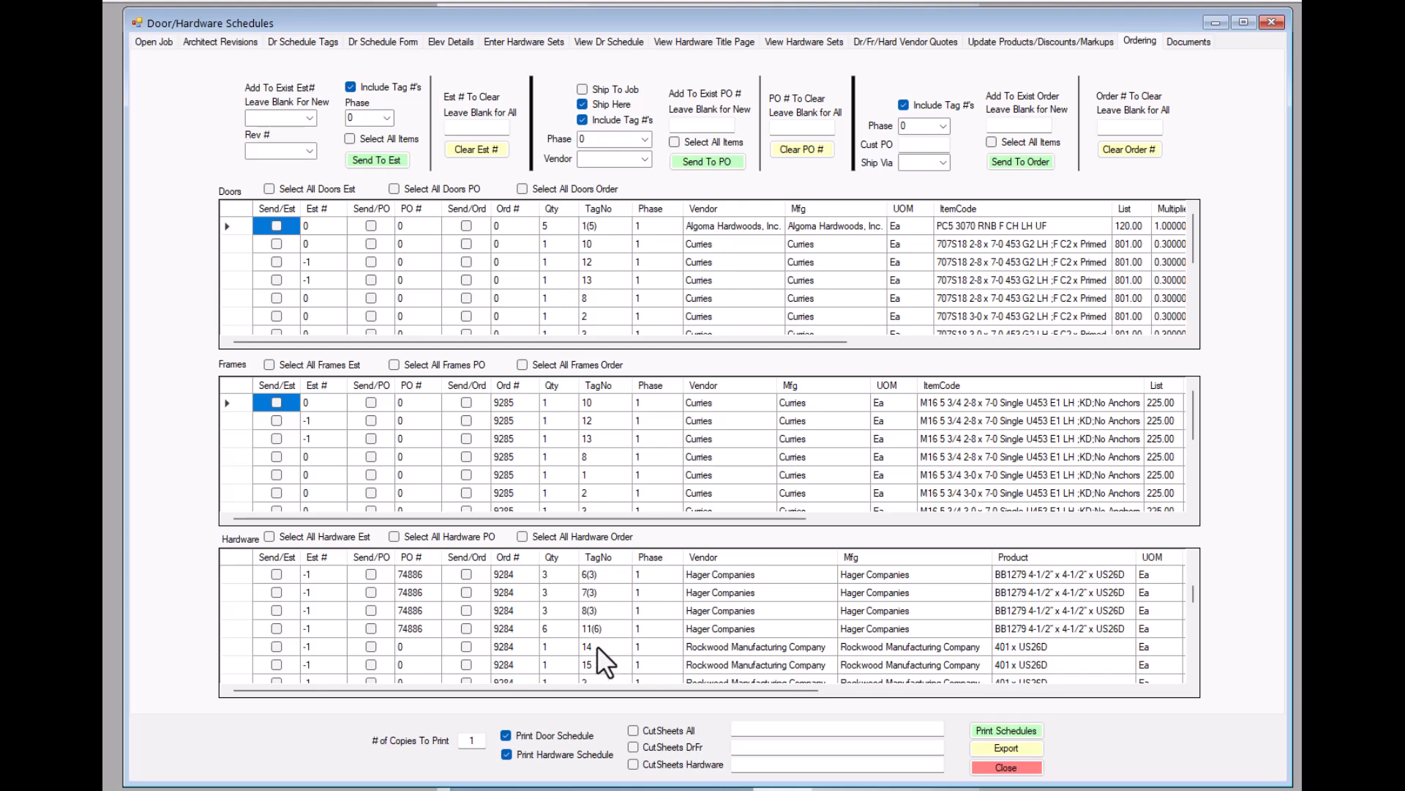
scroll(600, 647, down, 2)
scroll(607, 643, down, 2)
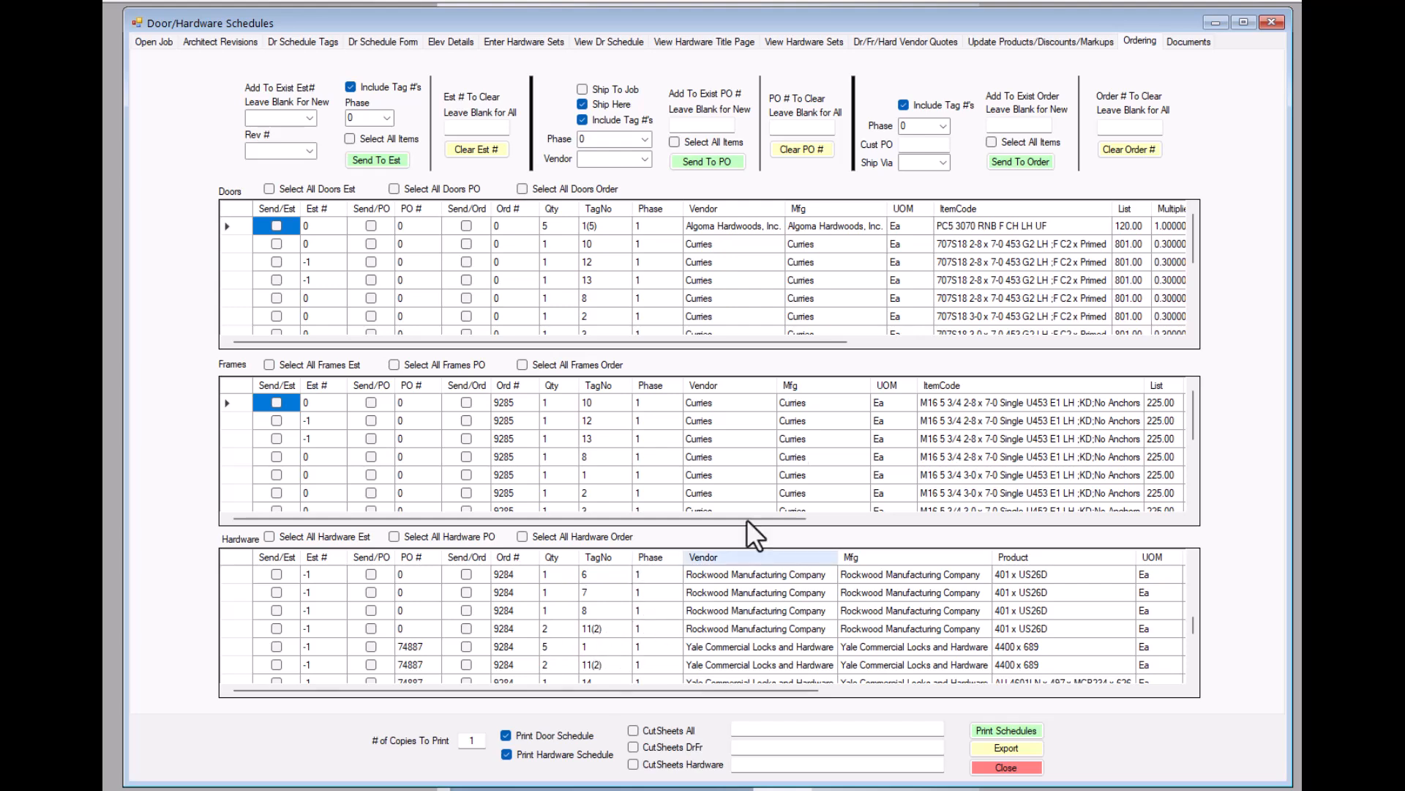
click(1215, 24)
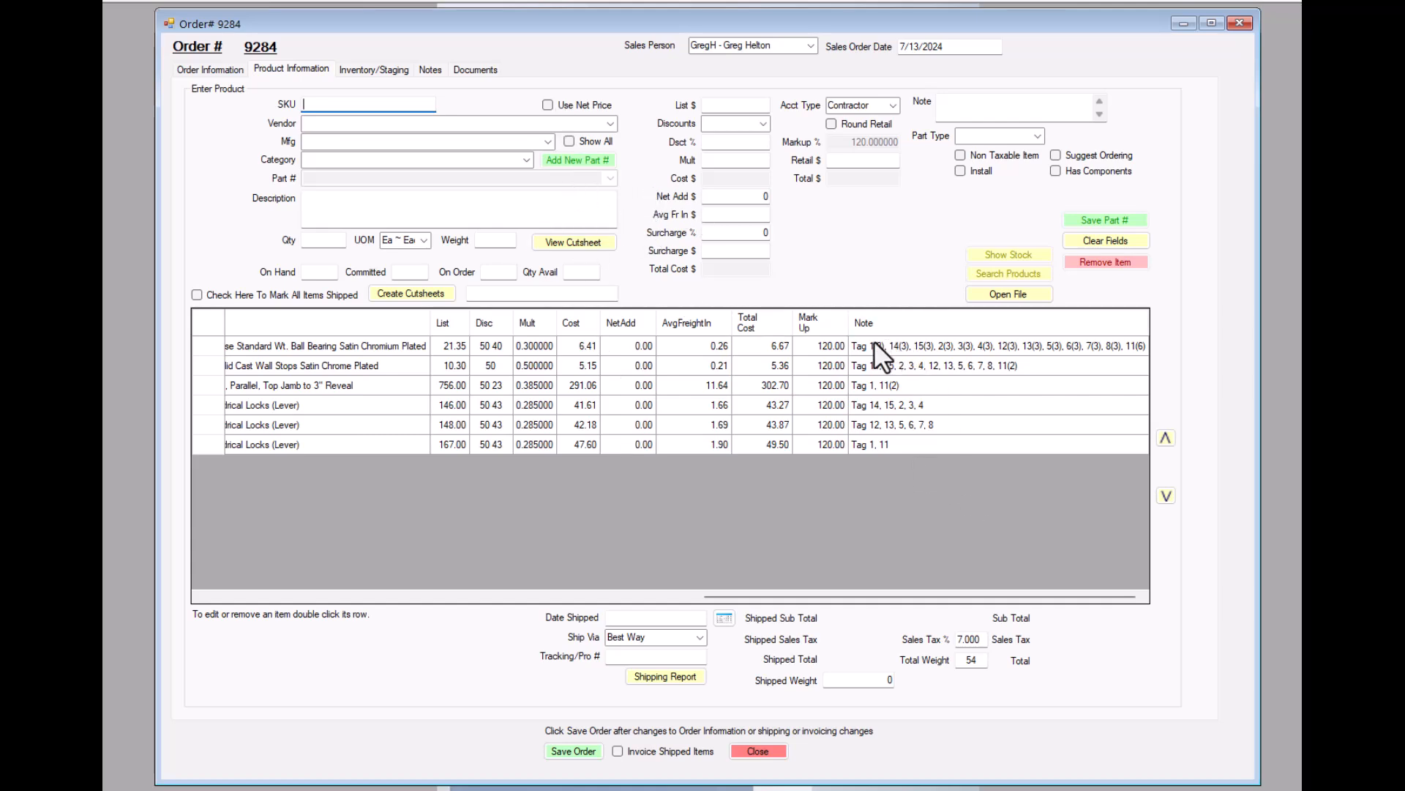
click(295, 68)
click(966, 104)
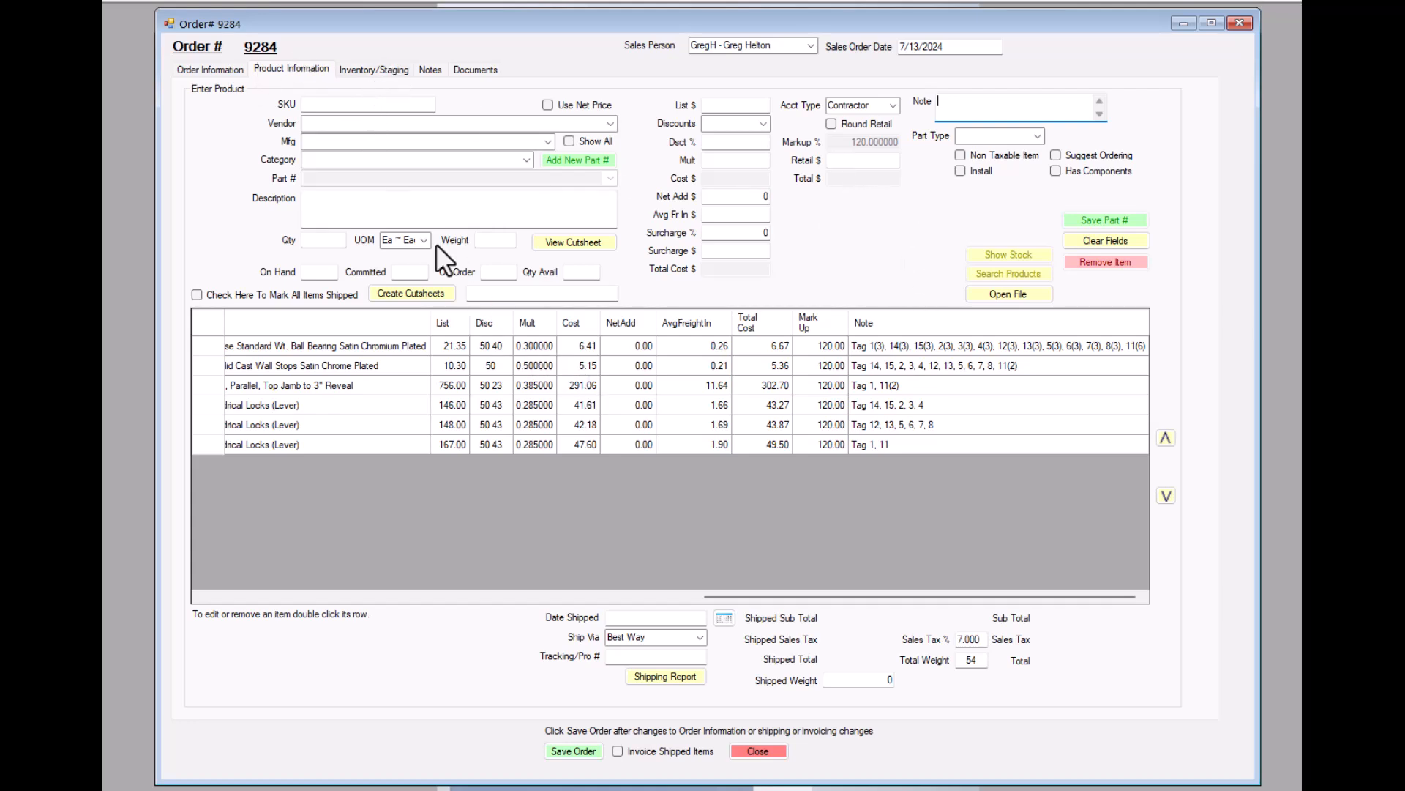
Step: Try a ship quantity of 55 on the Hager hinge line and reset the Hager and Rockwood ship quantities to 0
drag(853, 595, 339, 594)
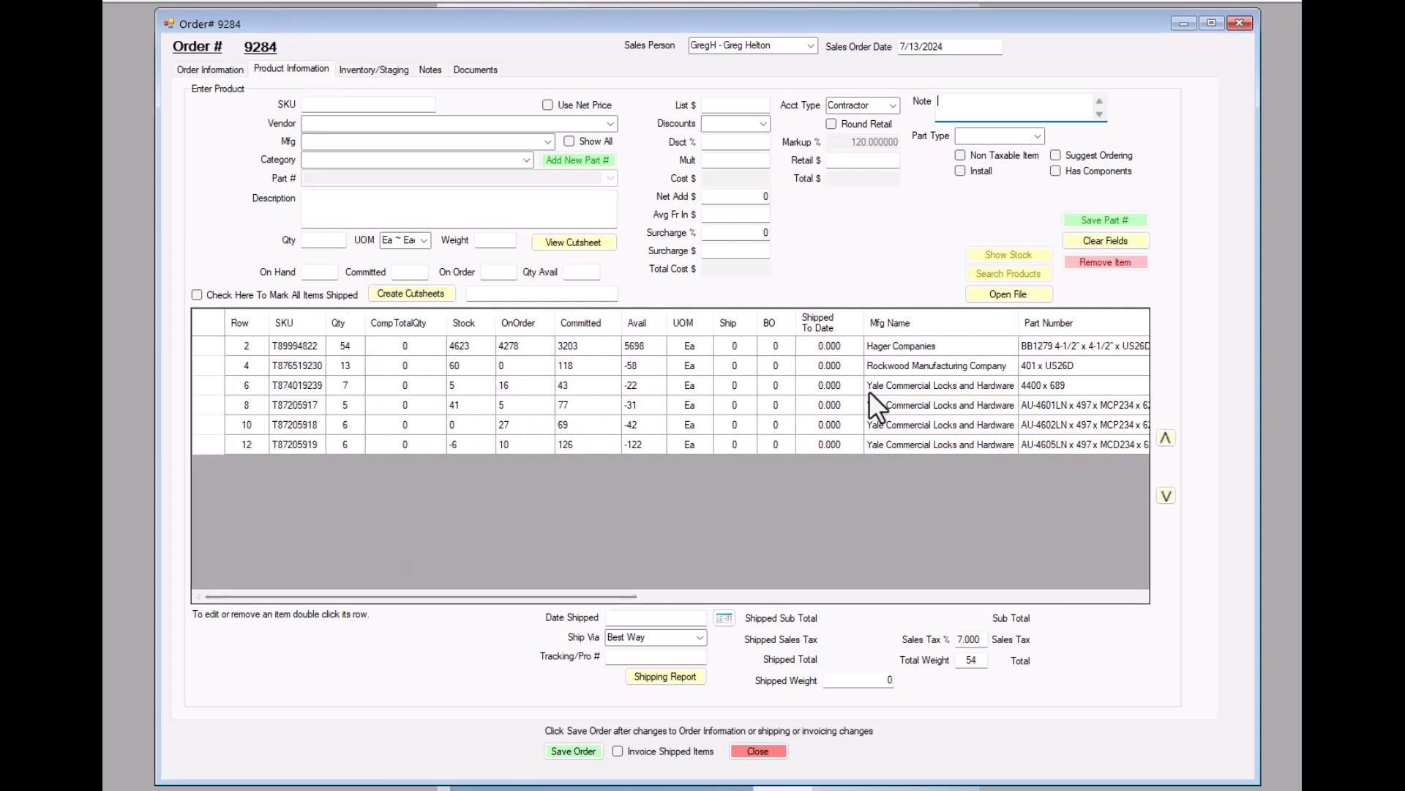
click(731, 347)
text(55)
drag(742, 386, 710, 389)
click(746, 363)
text(0)
click(735, 346)
text(0)
click(516, 363)
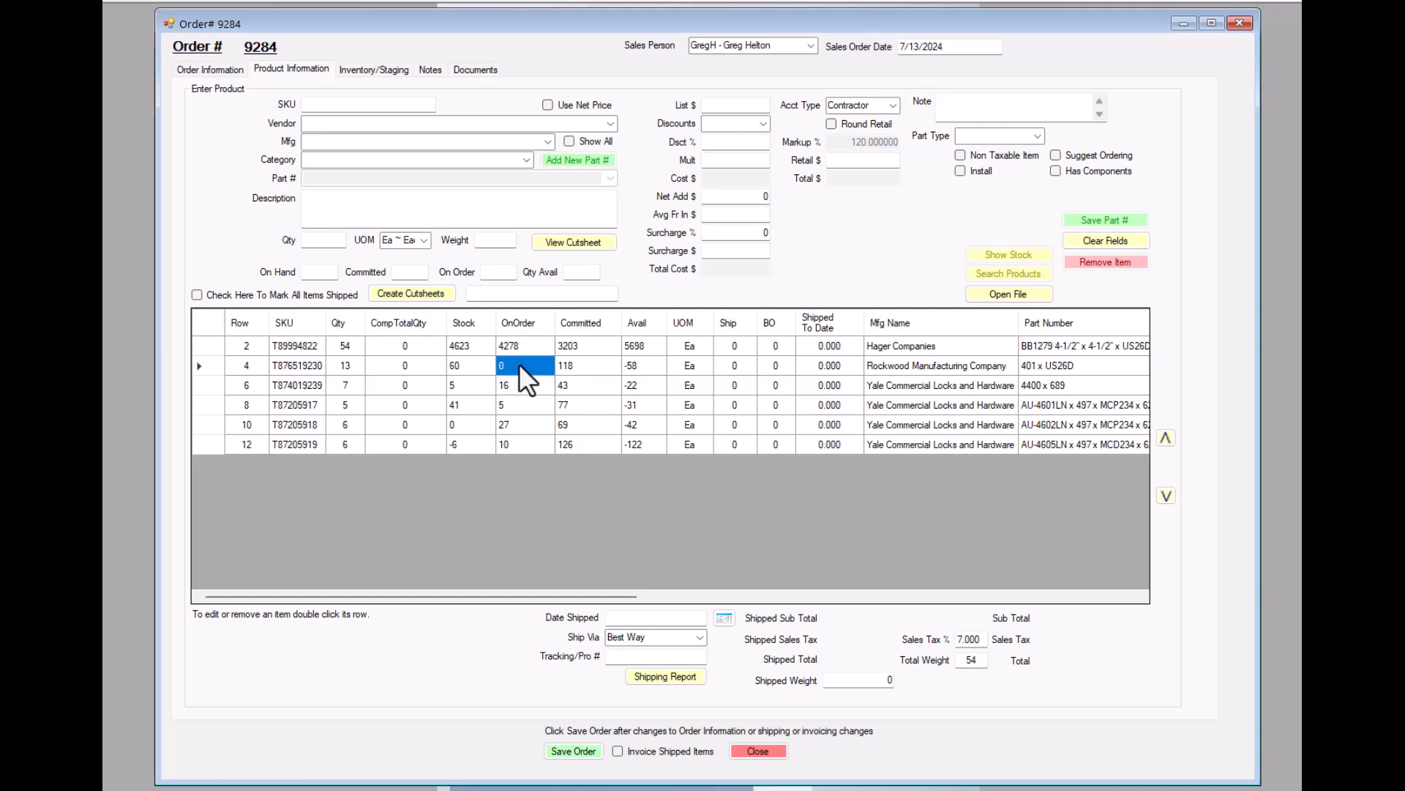
click(584, 365)
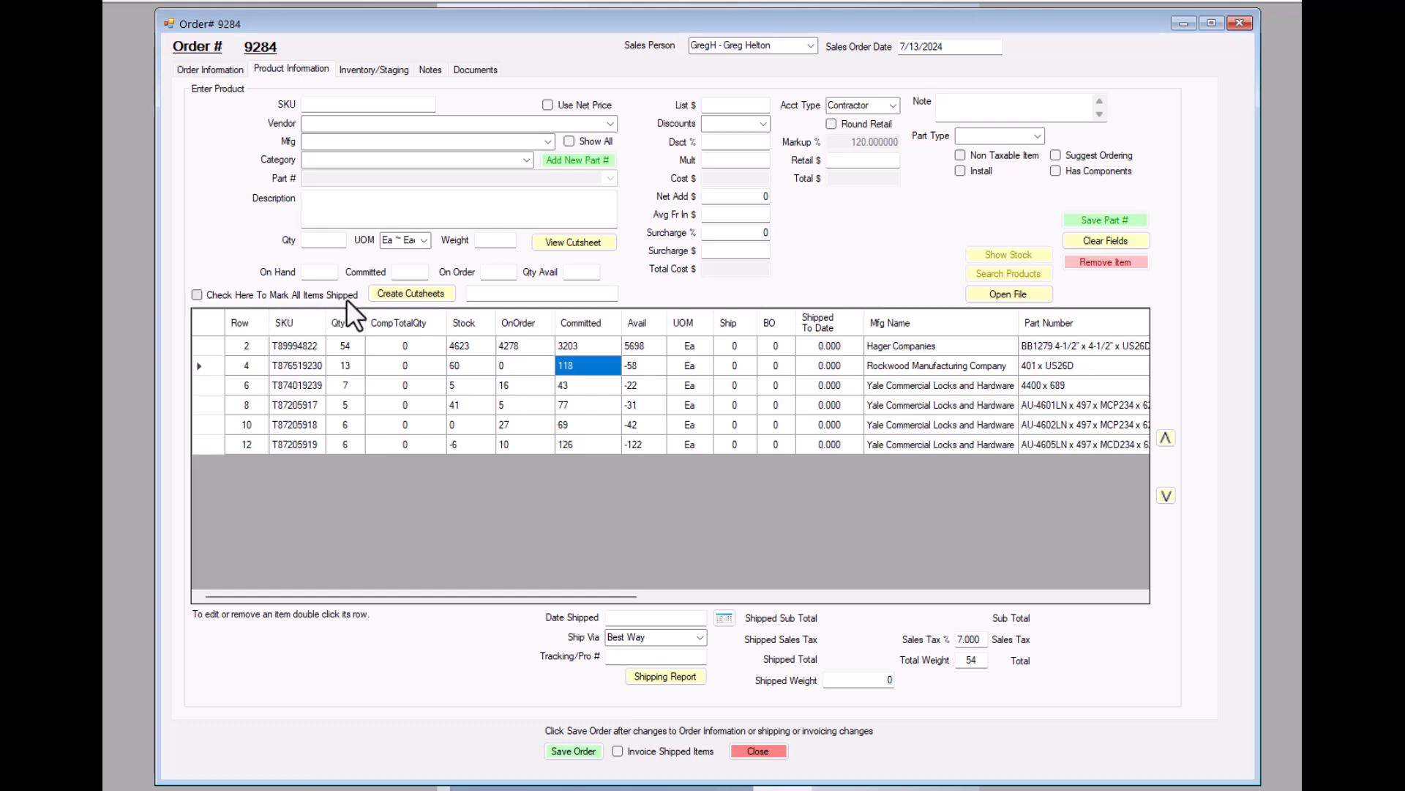
Step: Mark all items on the order as shipped and close the order without saving
click(198, 295)
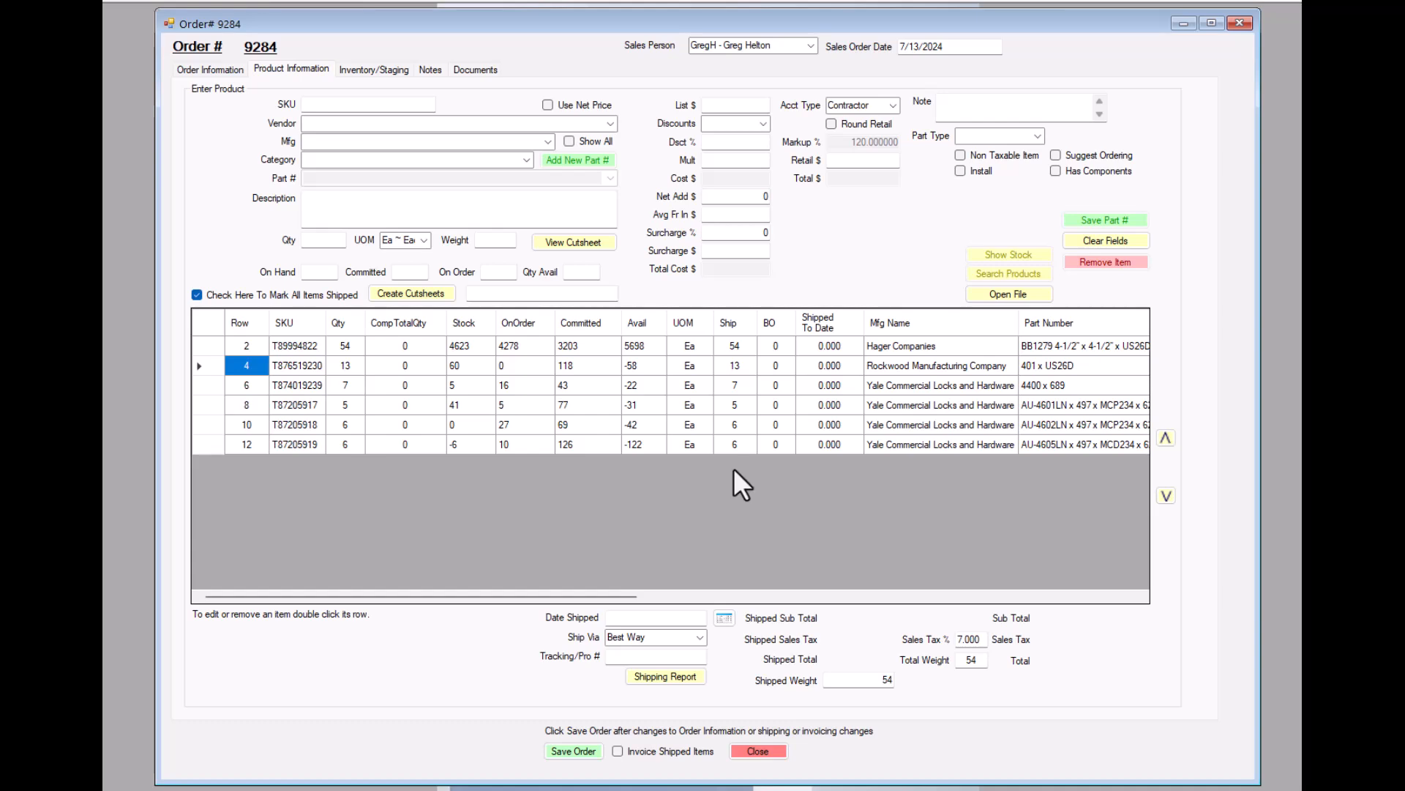
click(1240, 20)
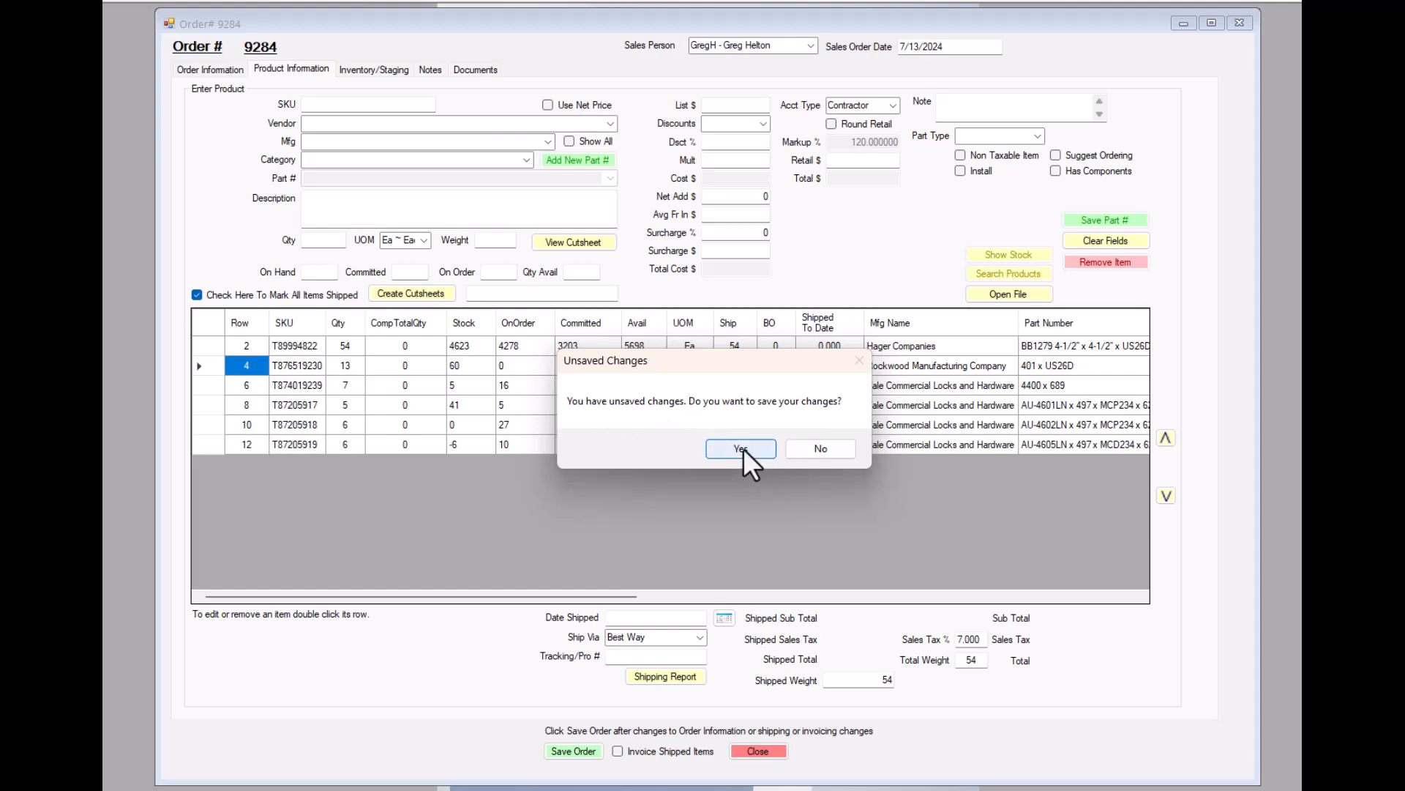
click(832, 446)
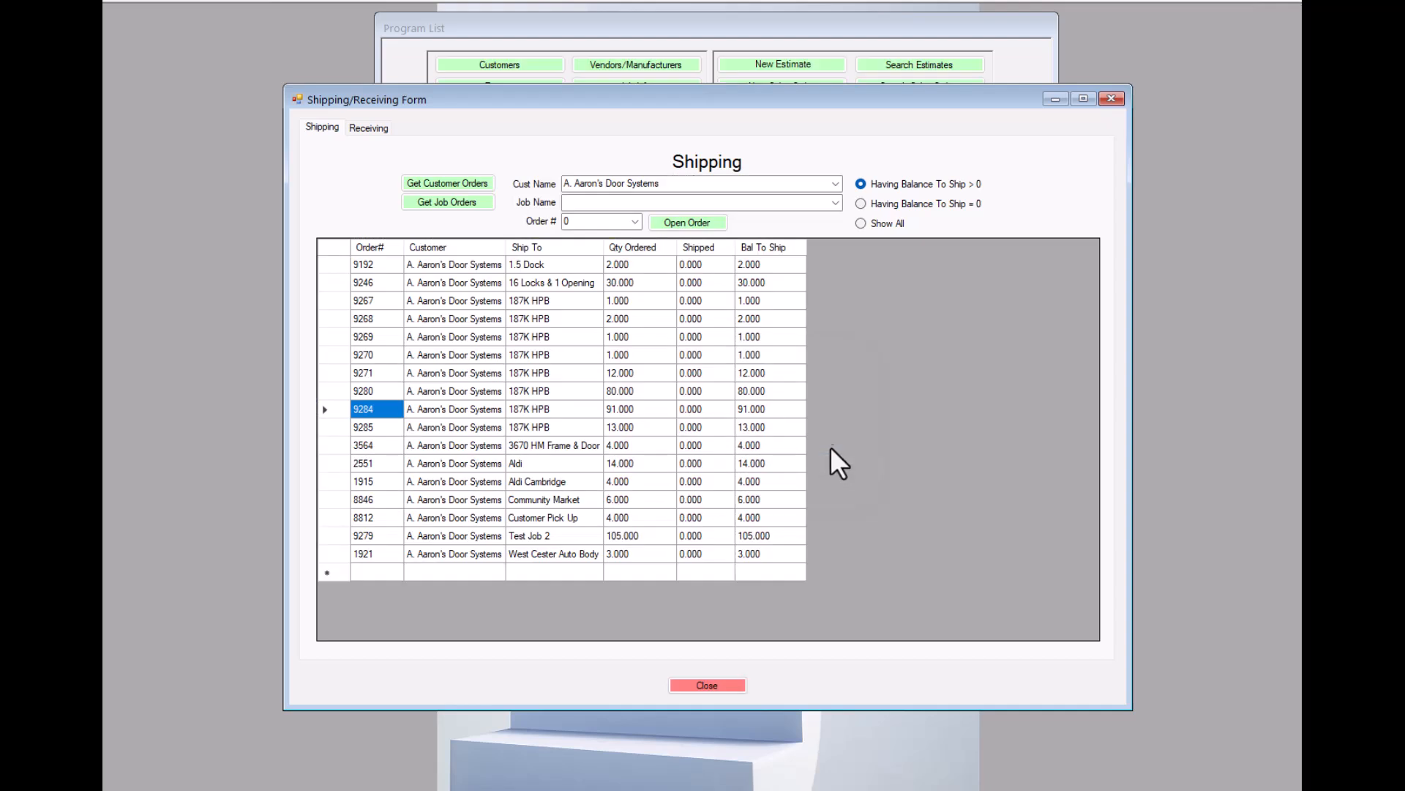
Step: Reopen the 91-item 187K HPB order and list all its parts for inventory and staging, not only the ship parts
click(377, 407)
double_click(391, 414)
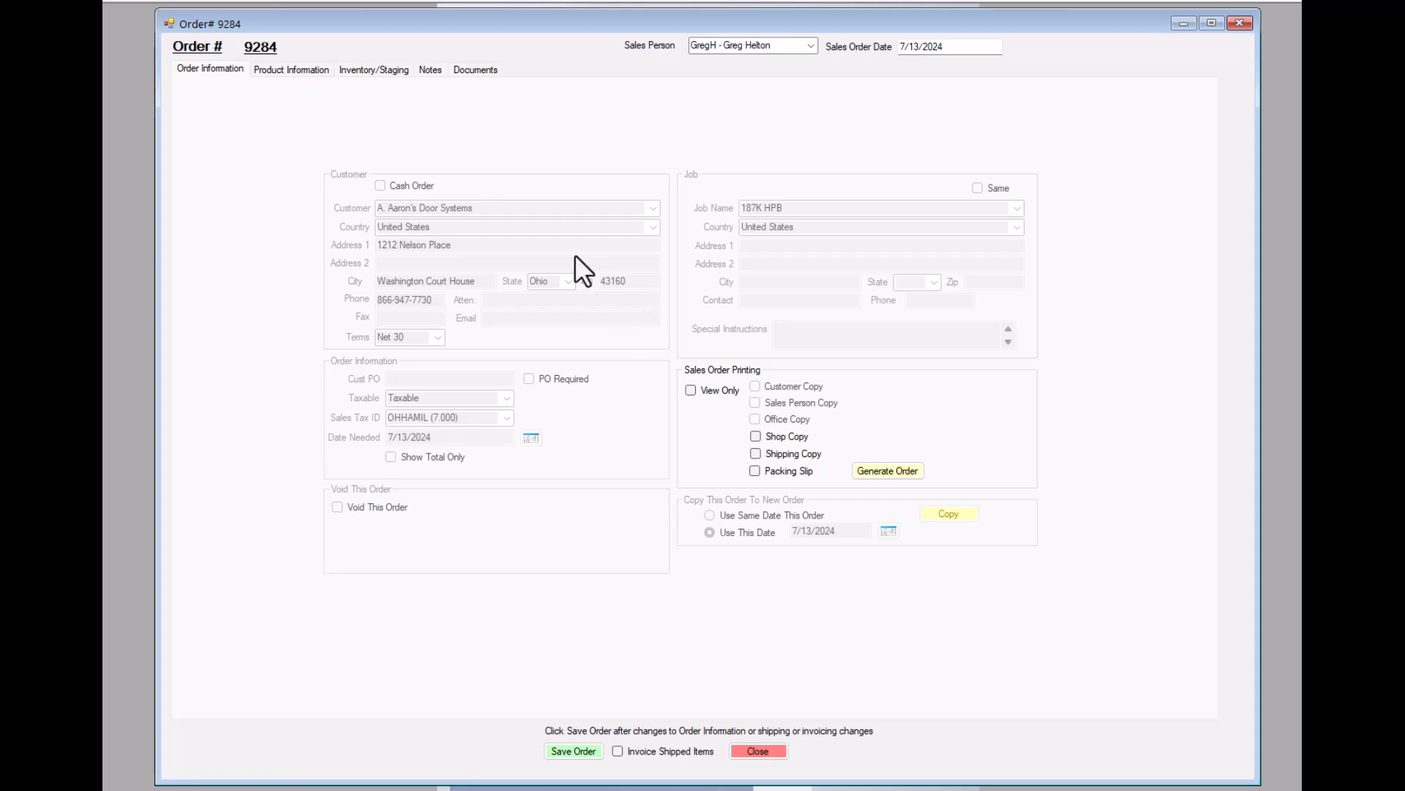
click(300, 72)
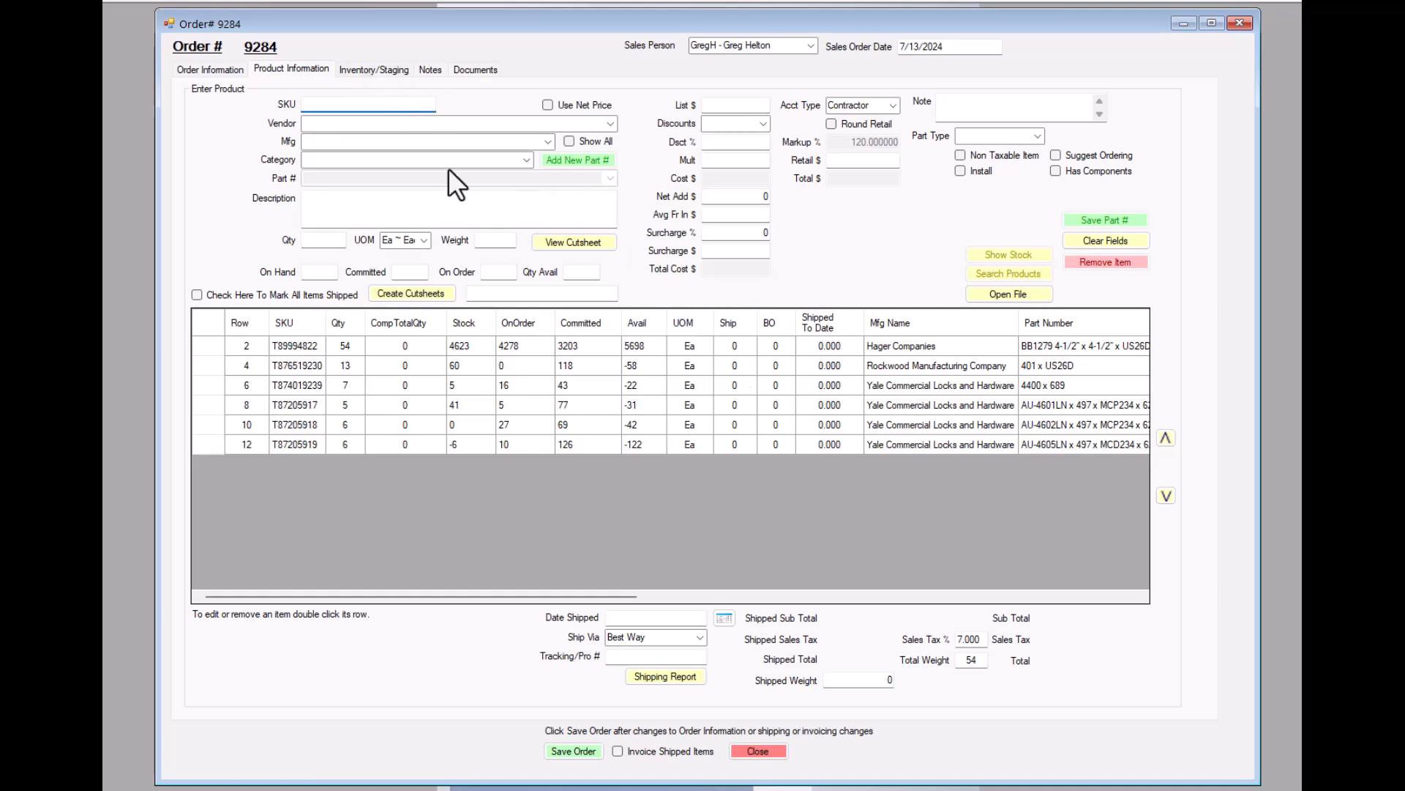
click(370, 68)
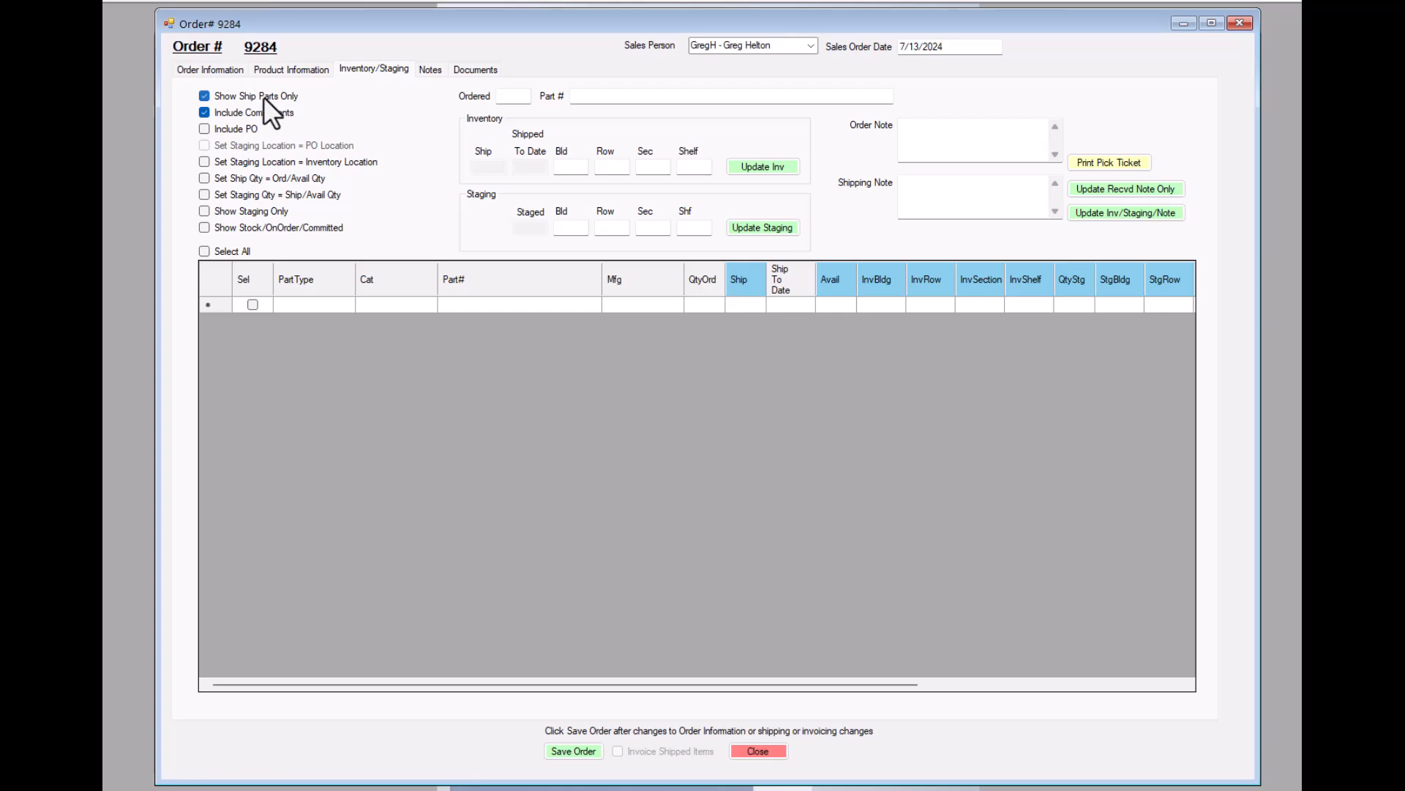
click(294, 67)
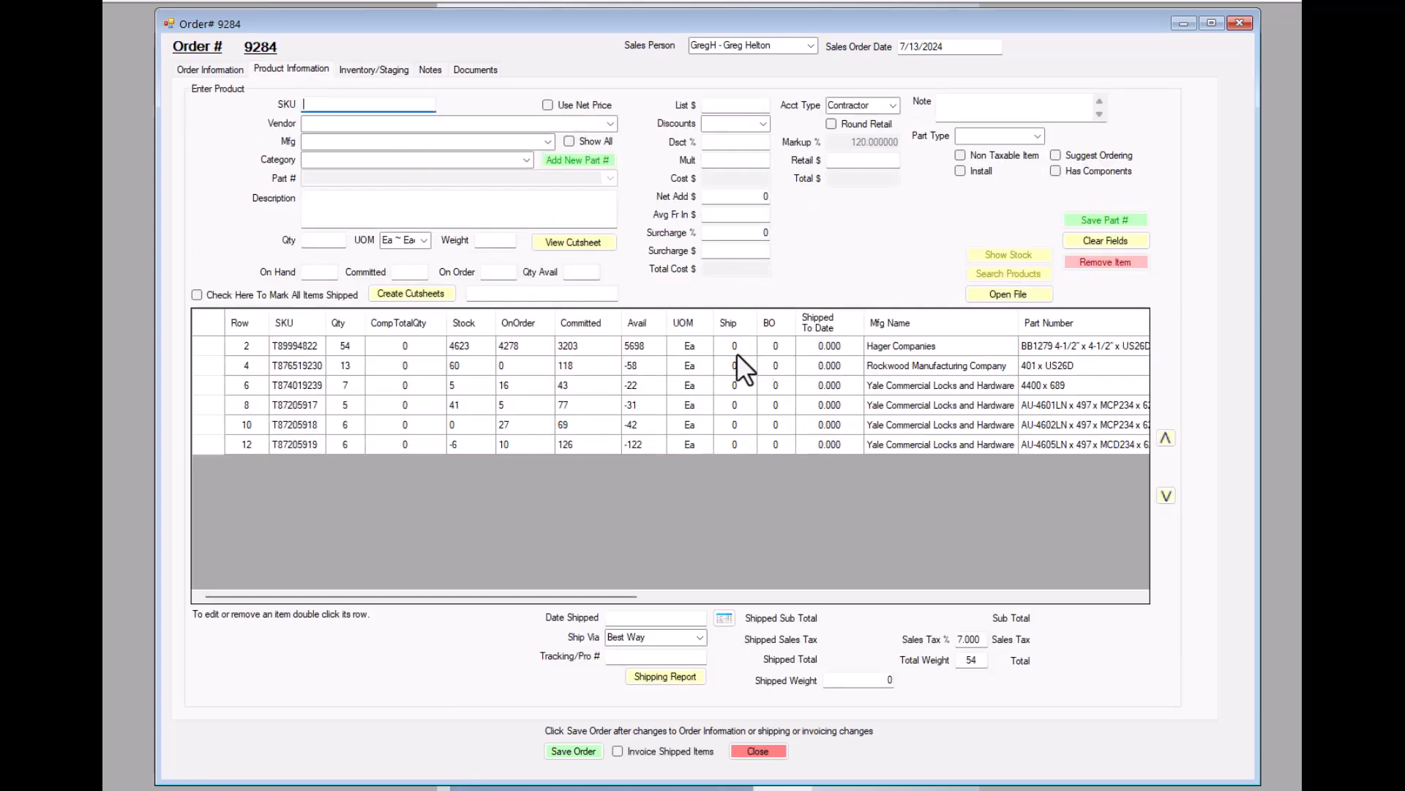
click(381, 67)
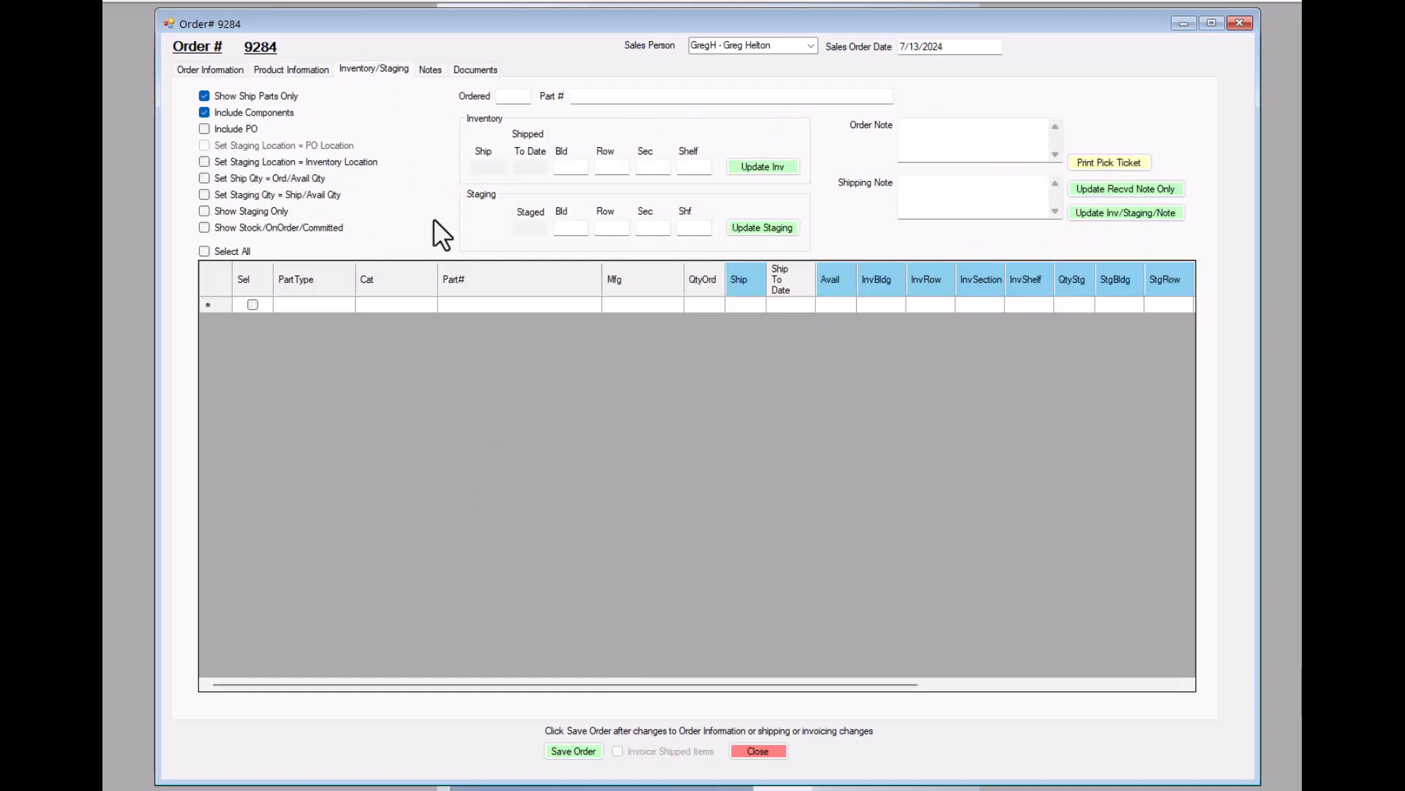
click(204, 95)
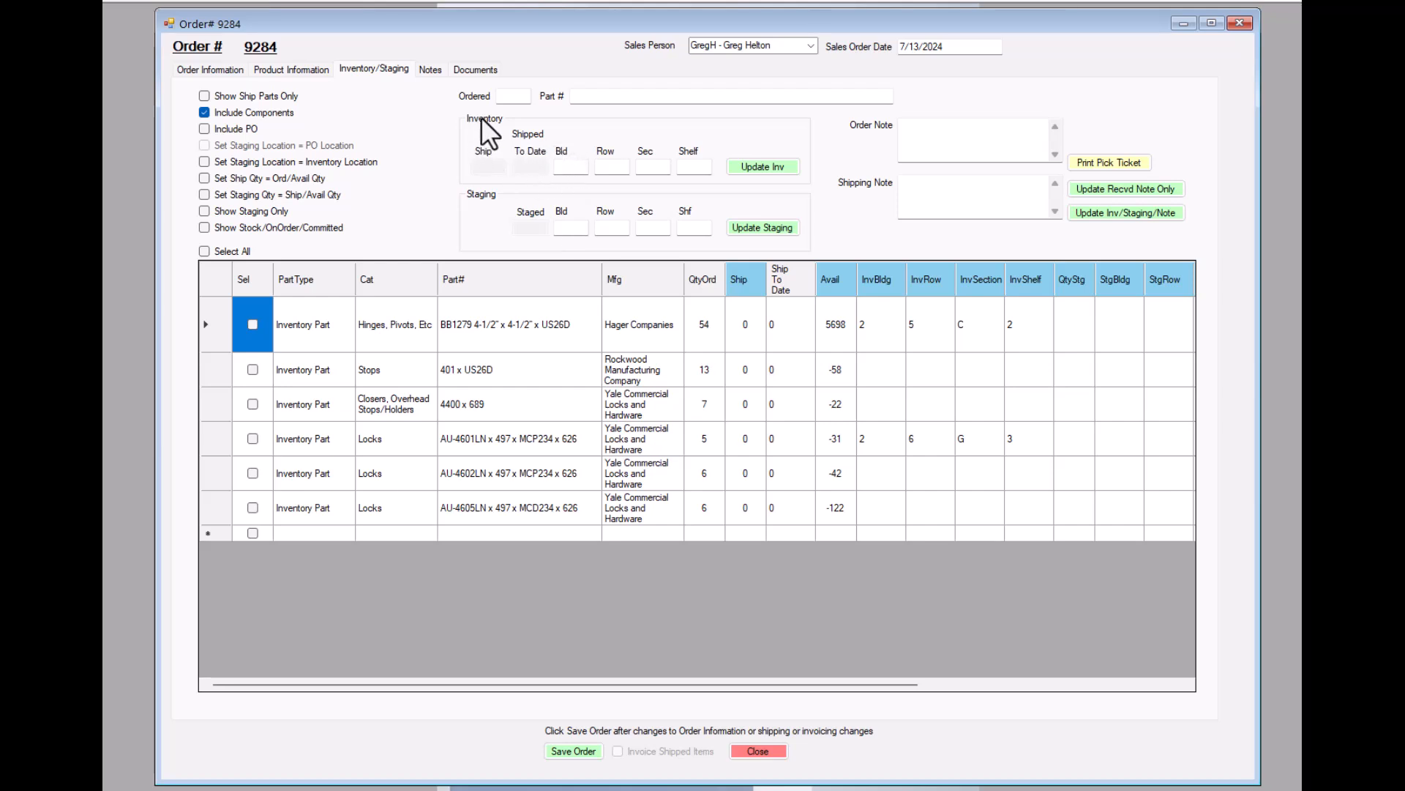
Step: Try to assign inventory building 2, row 5, section D, shelf 1 to the Rockwood 401 x US26D stops
click(571, 167)
text(2)
click(612, 169)
text(5)
click(651, 167)
click(695, 166)
click(252, 370)
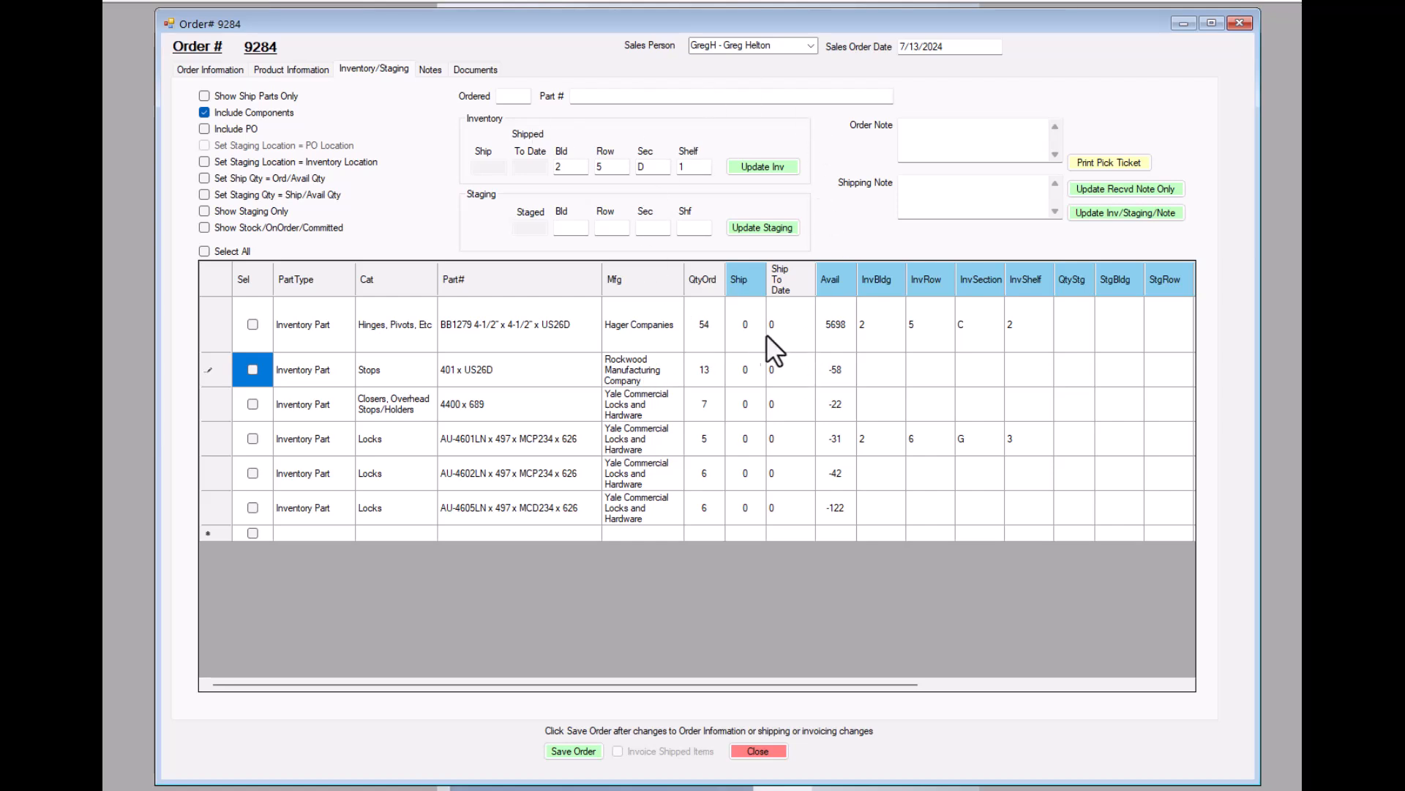
click(767, 164)
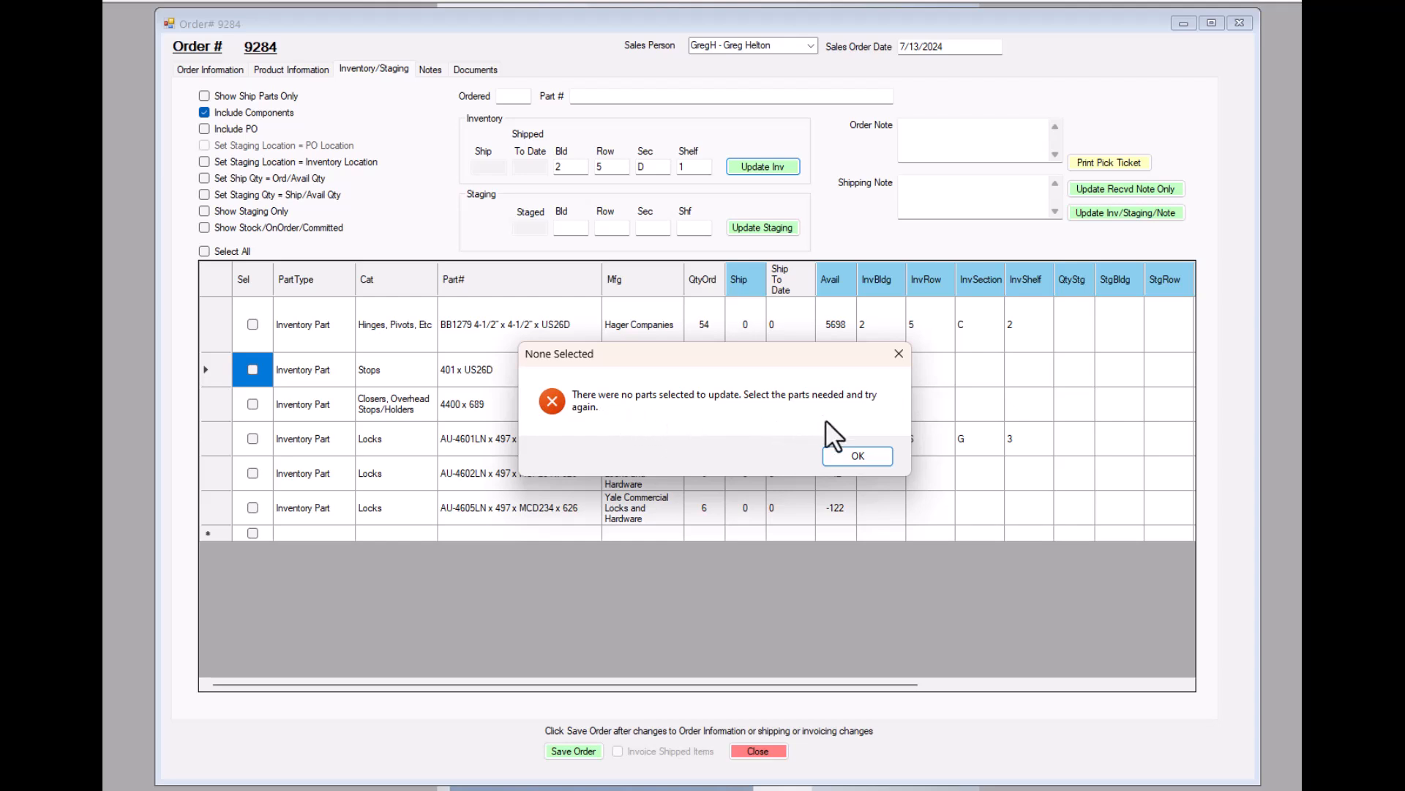
click(855, 456)
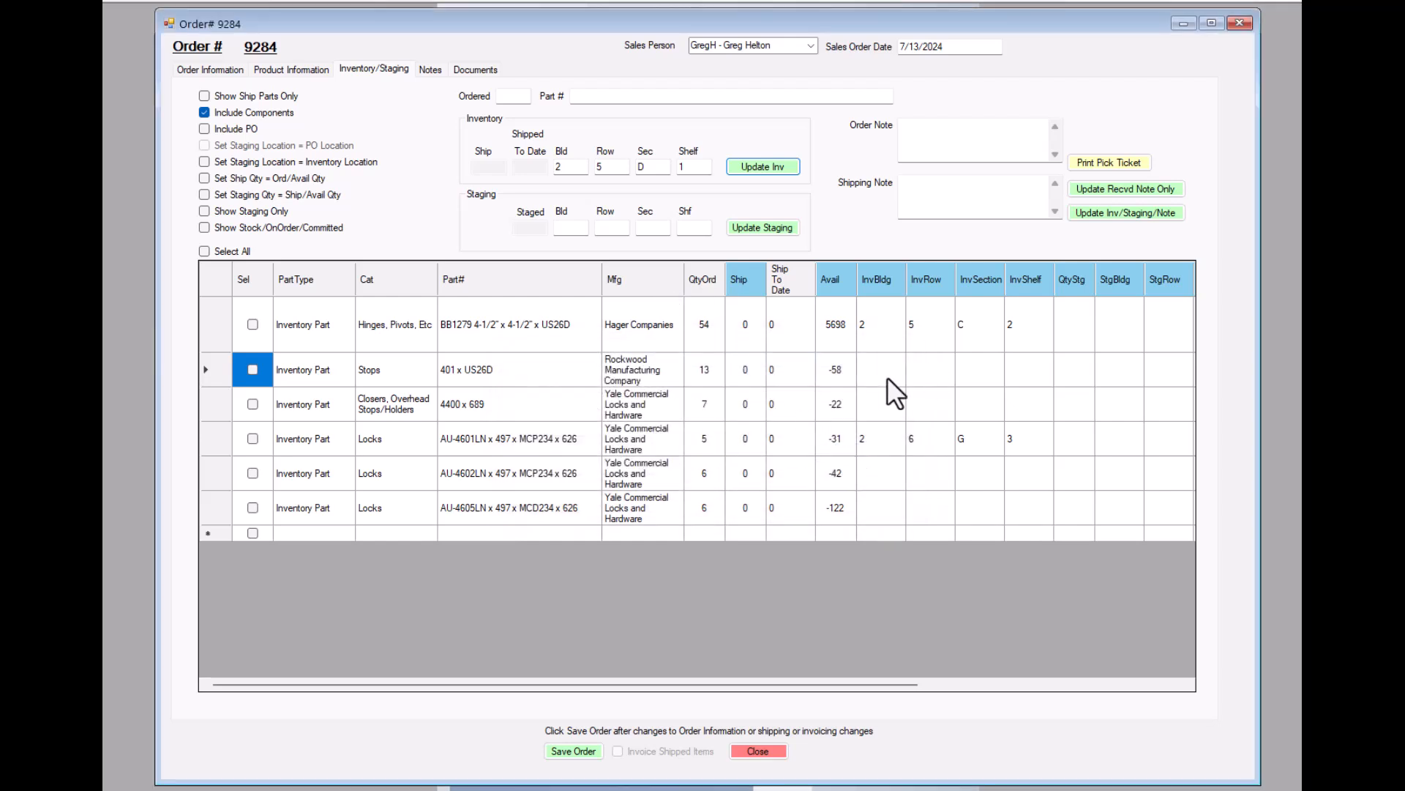
click(252, 368)
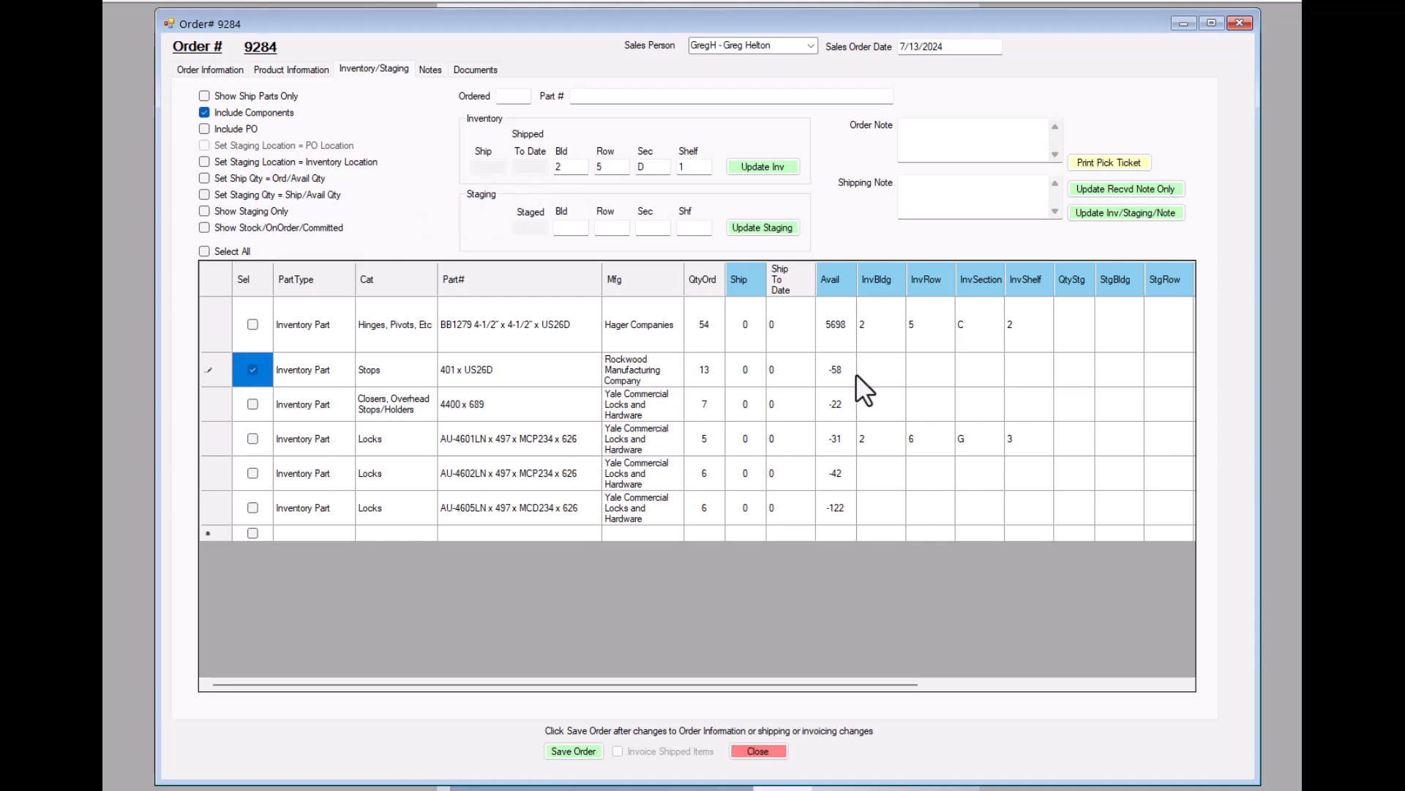
click(762, 167)
Step: Compare the tag notes in the product lines with the order notes in inventory/staging, focusing on the Rockwood 401 x US26D stops
click(293, 72)
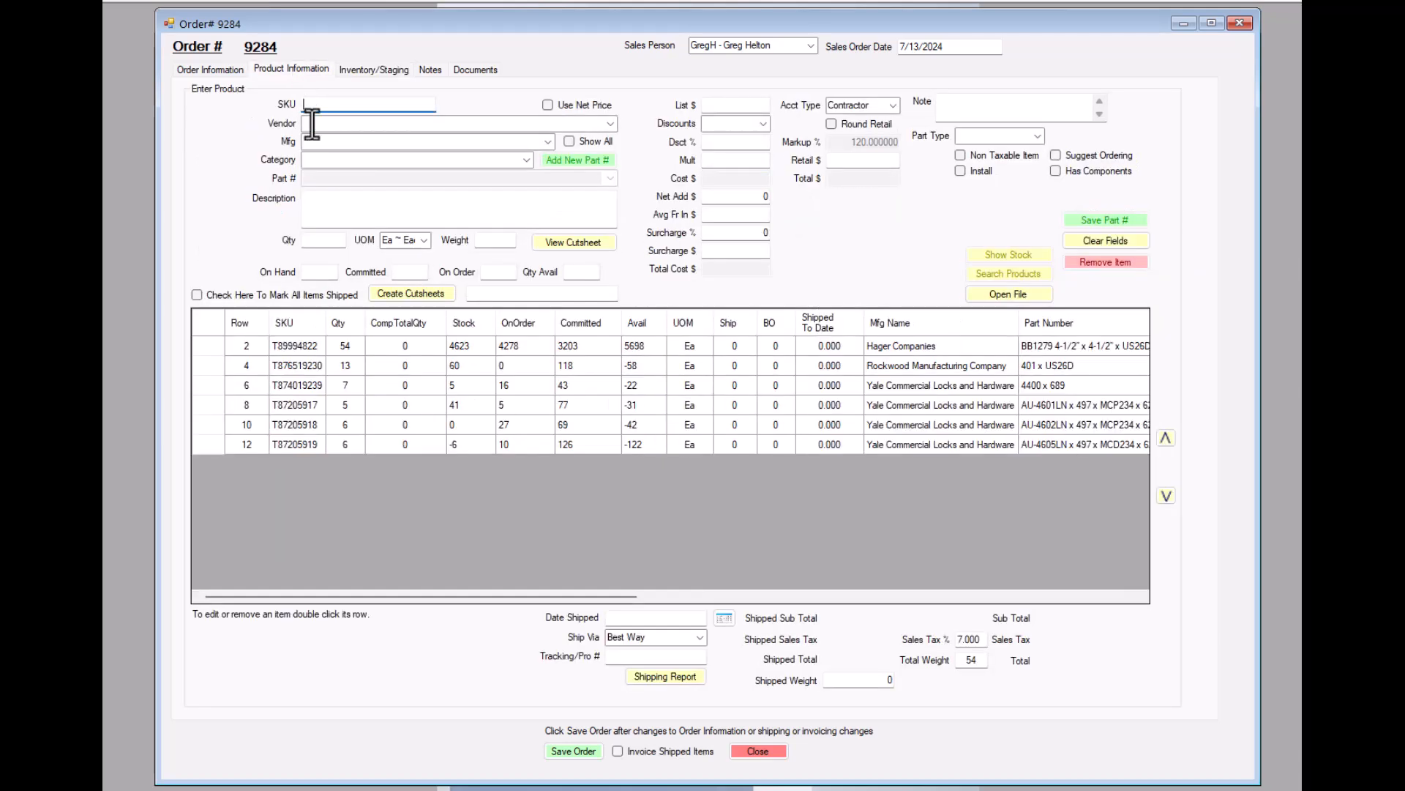
click(380, 67)
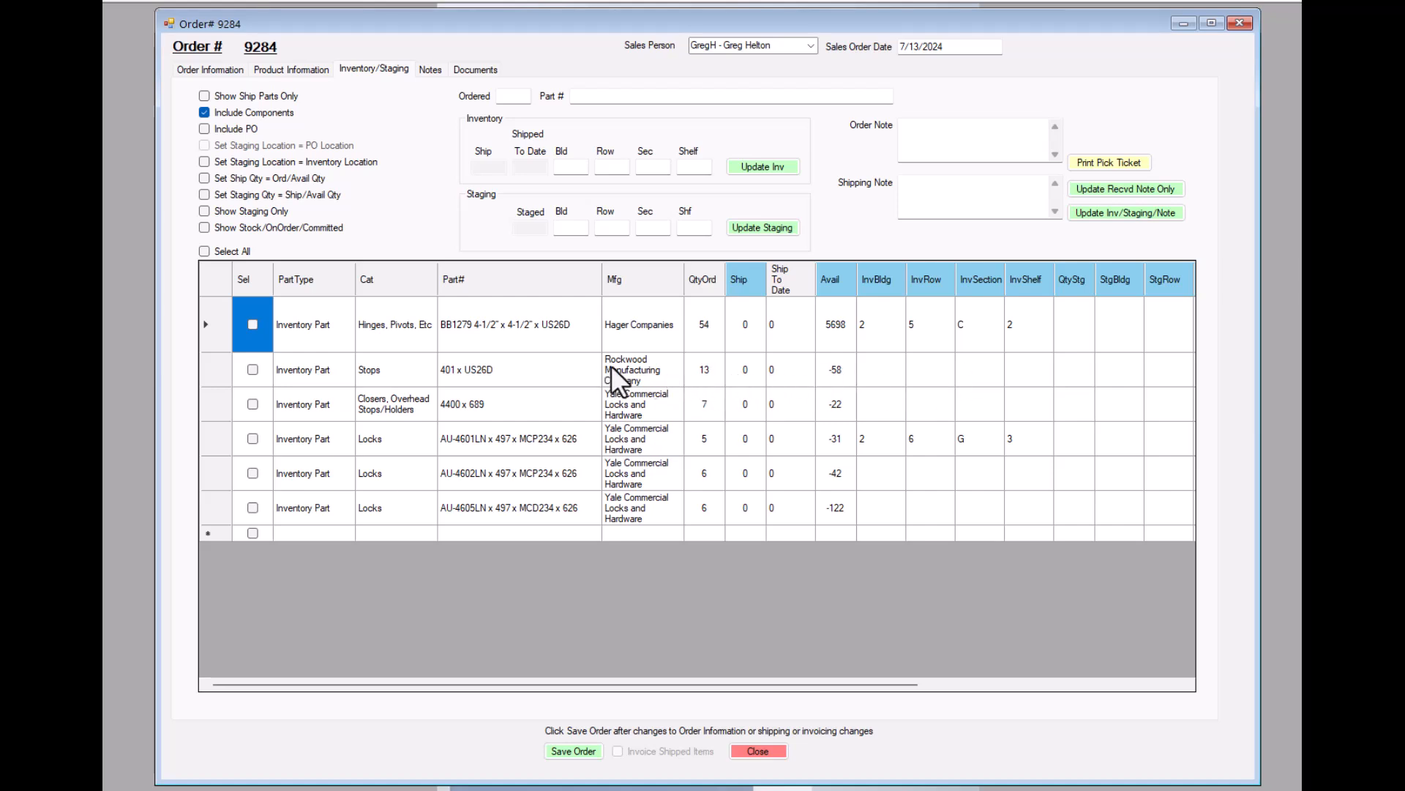
click(670, 372)
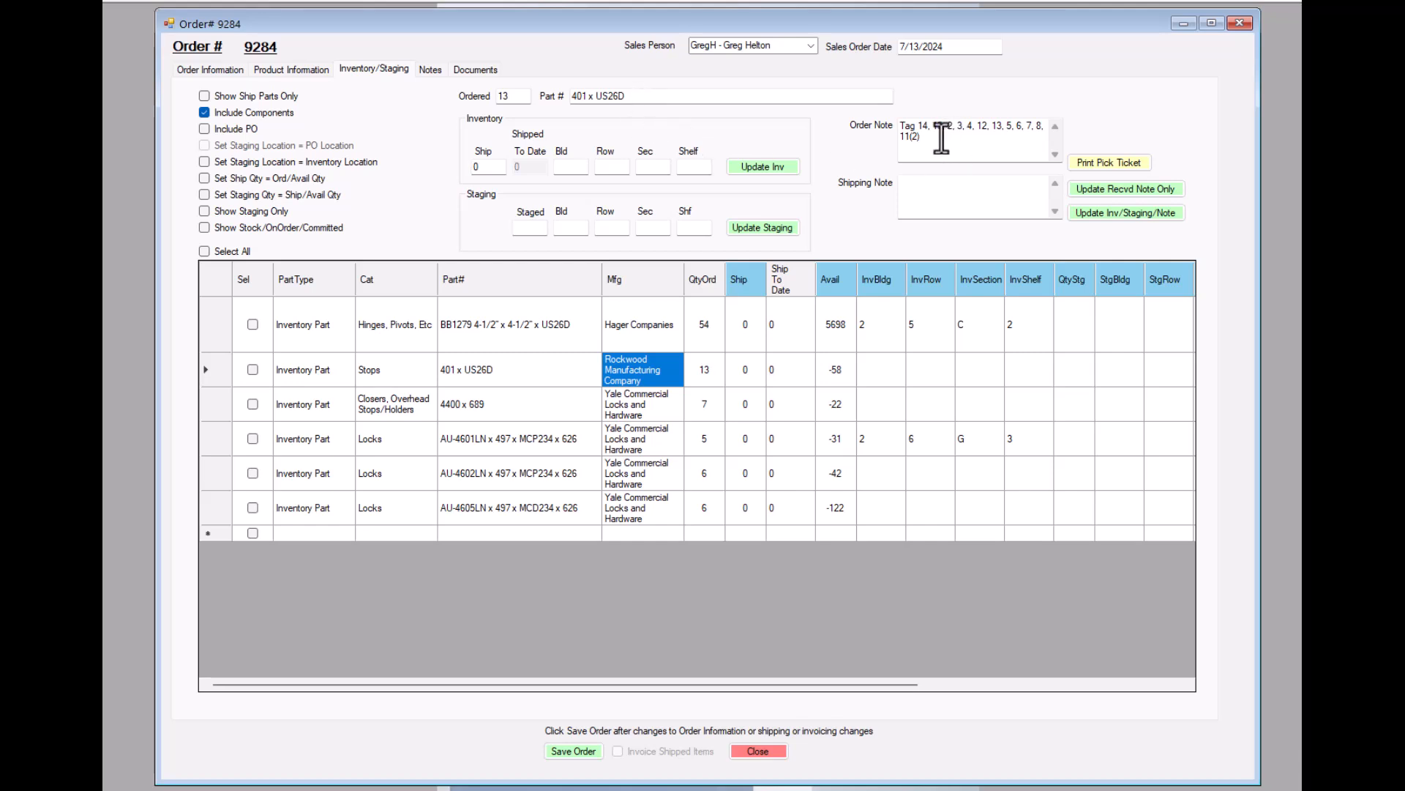
drag(842, 684, 1130, 668)
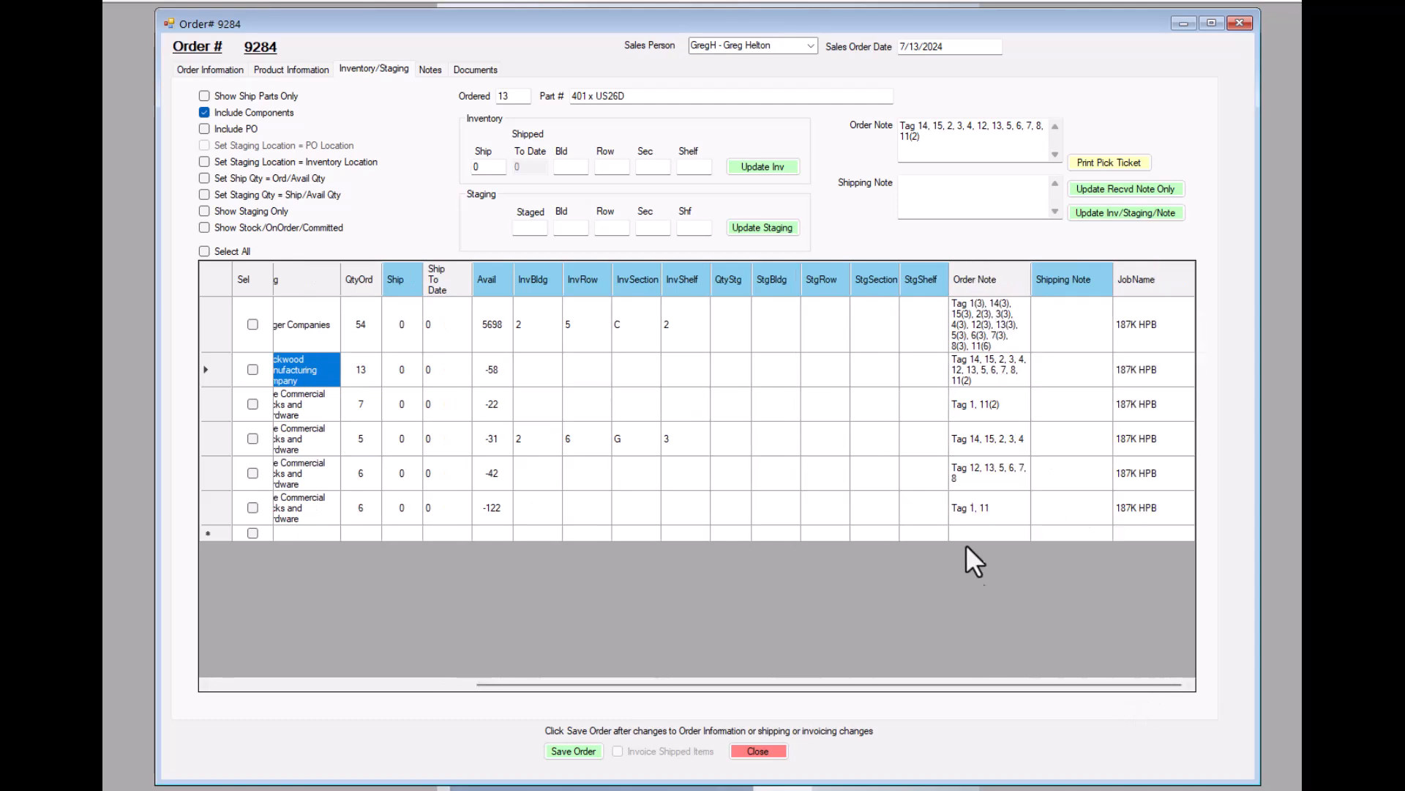
click(303, 69)
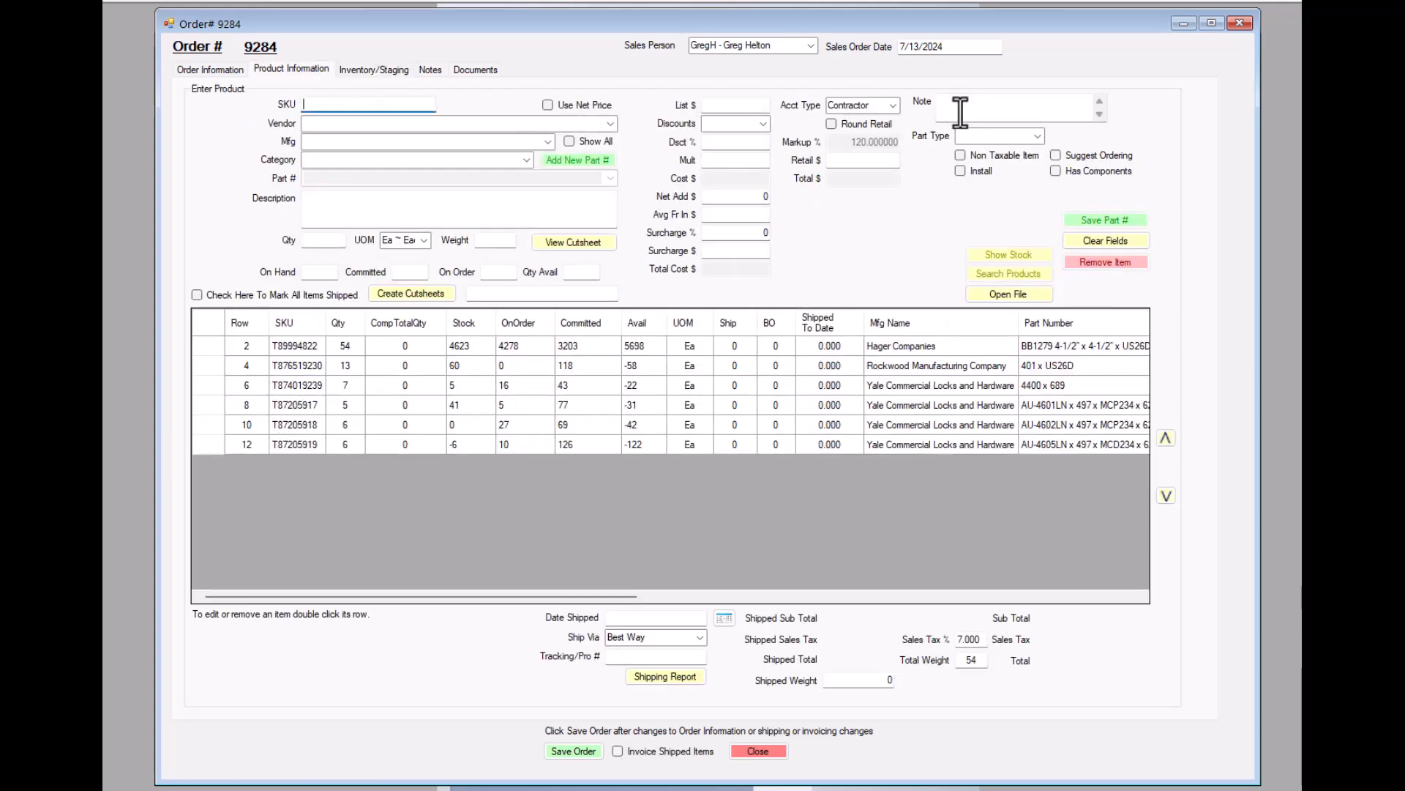
drag(619, 596, 1148, 615)
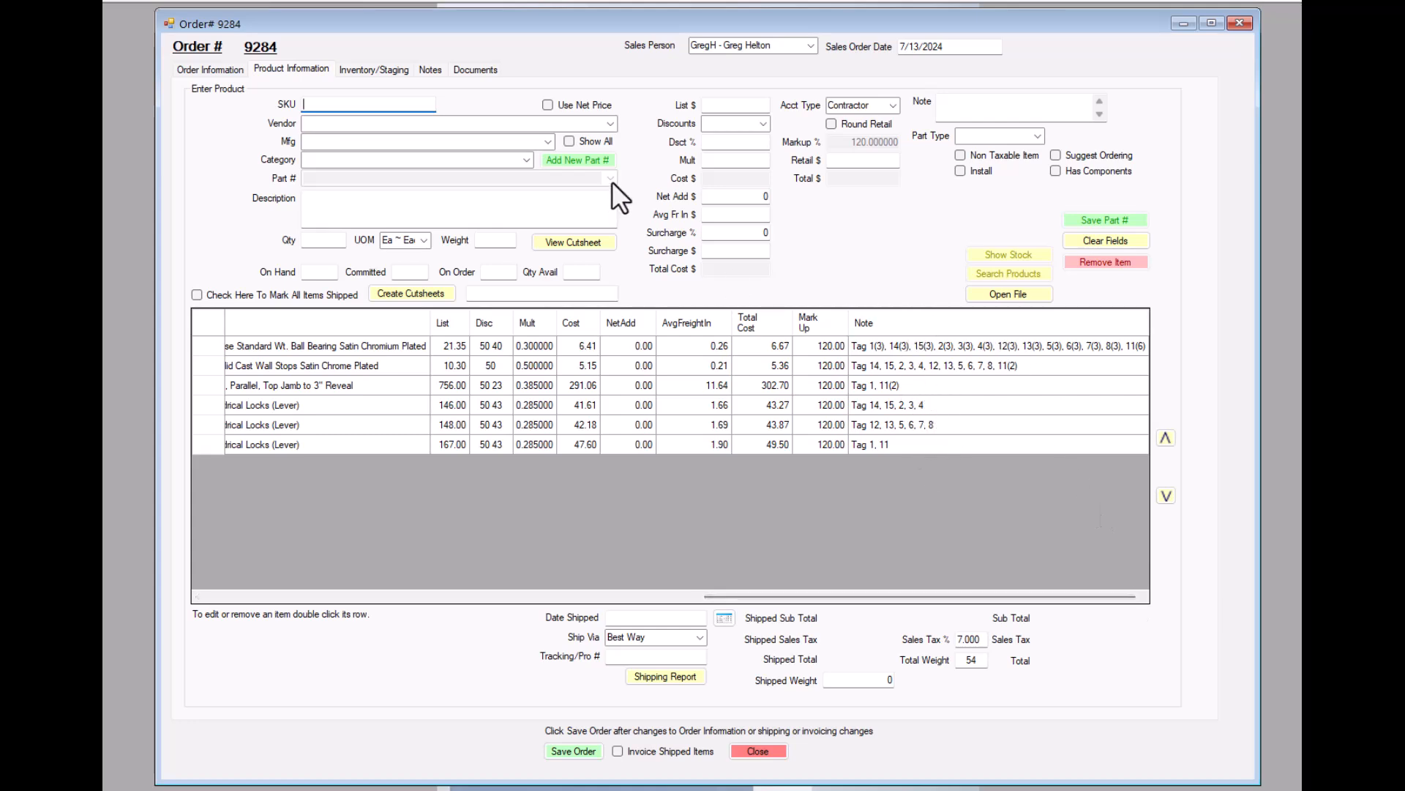
click(377, 69)
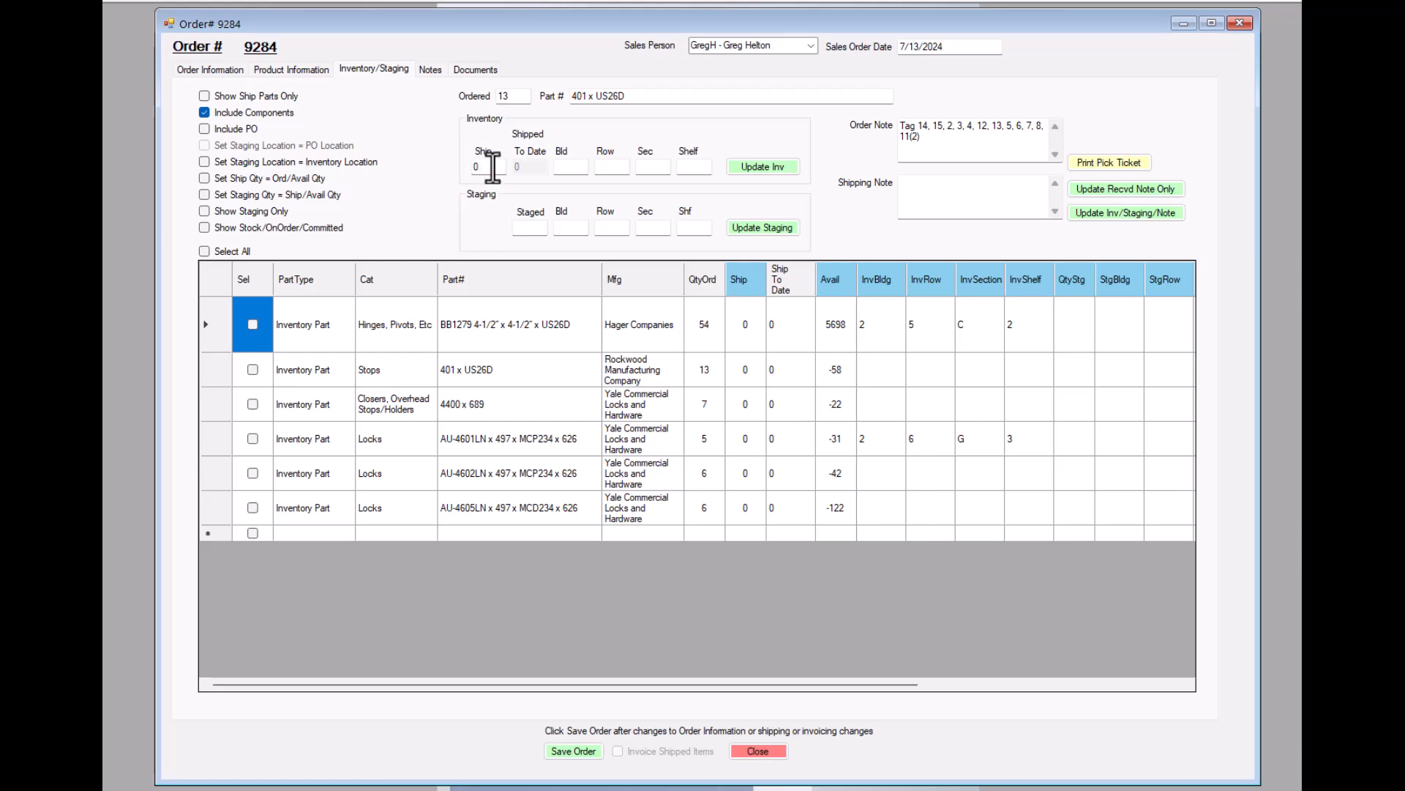
click(455, 367)
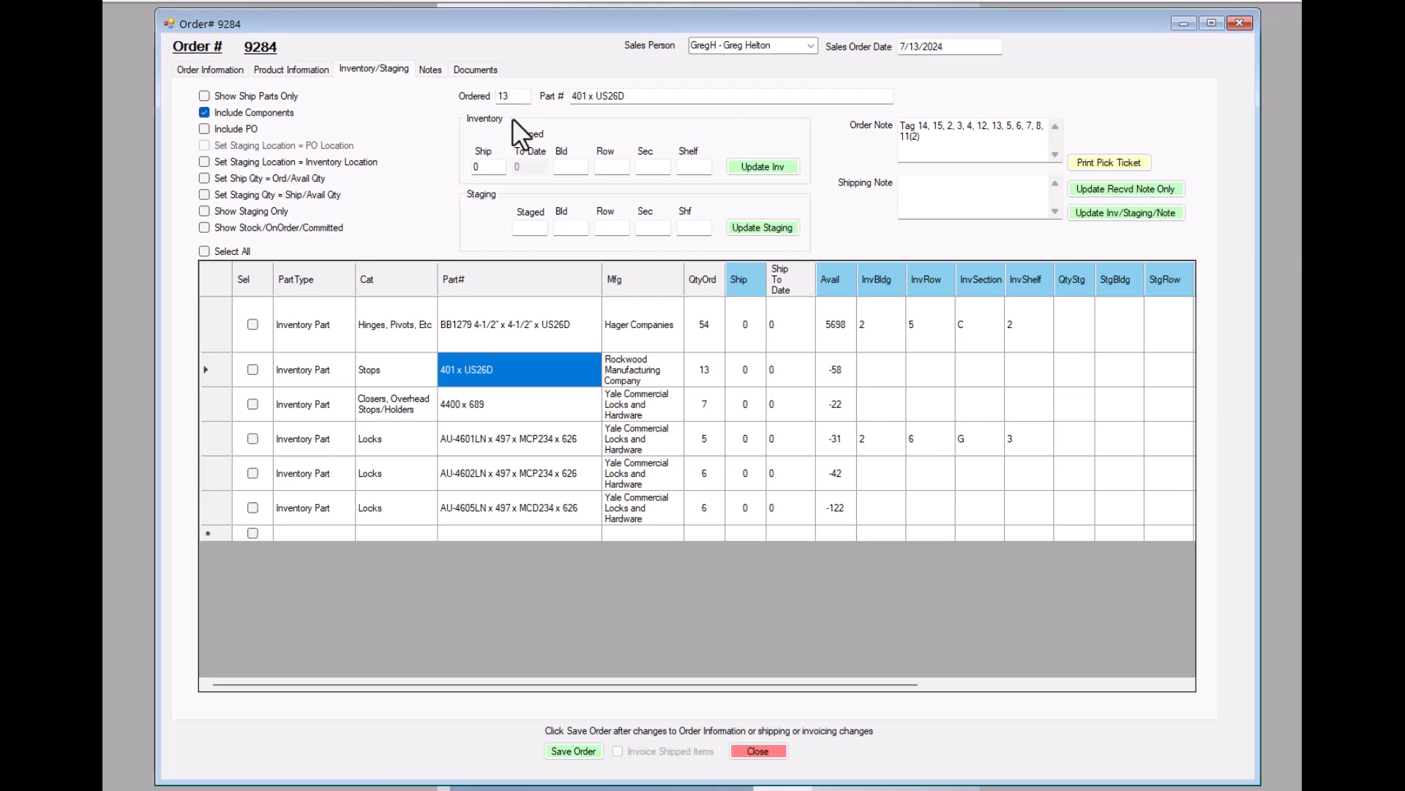
Step: Try a ship quantity of 6 for the Rockwood 401 x US26D stops and clear the entry
click(493, 166)
text(6)
drag(489, 172, 368, 172)
key(BackSpace)
Step: Assign inventory building 2, row 4, section A, shelf 1 to the Rockwood 401 x US26D stops and update the line
click(569, 167)
text(2)
text(2)
click(650, 166)
click(691, 169)
text(,2)
key(BackSpace)
key(BackSpace)
click(766, 166)
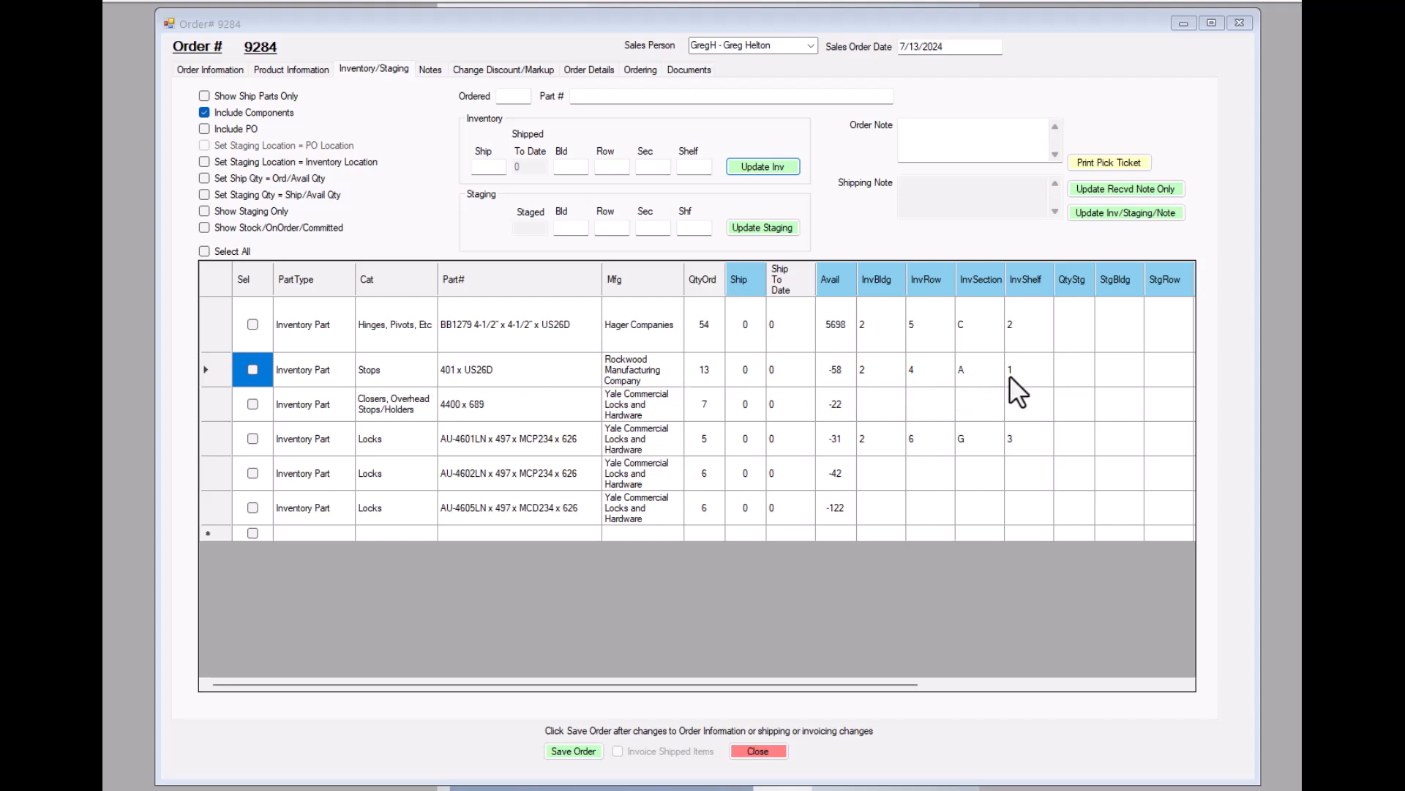
Step: Set the inventory shelf of the Rockwood 401 x US26D stops to 5 and update the line
click(887, 367)
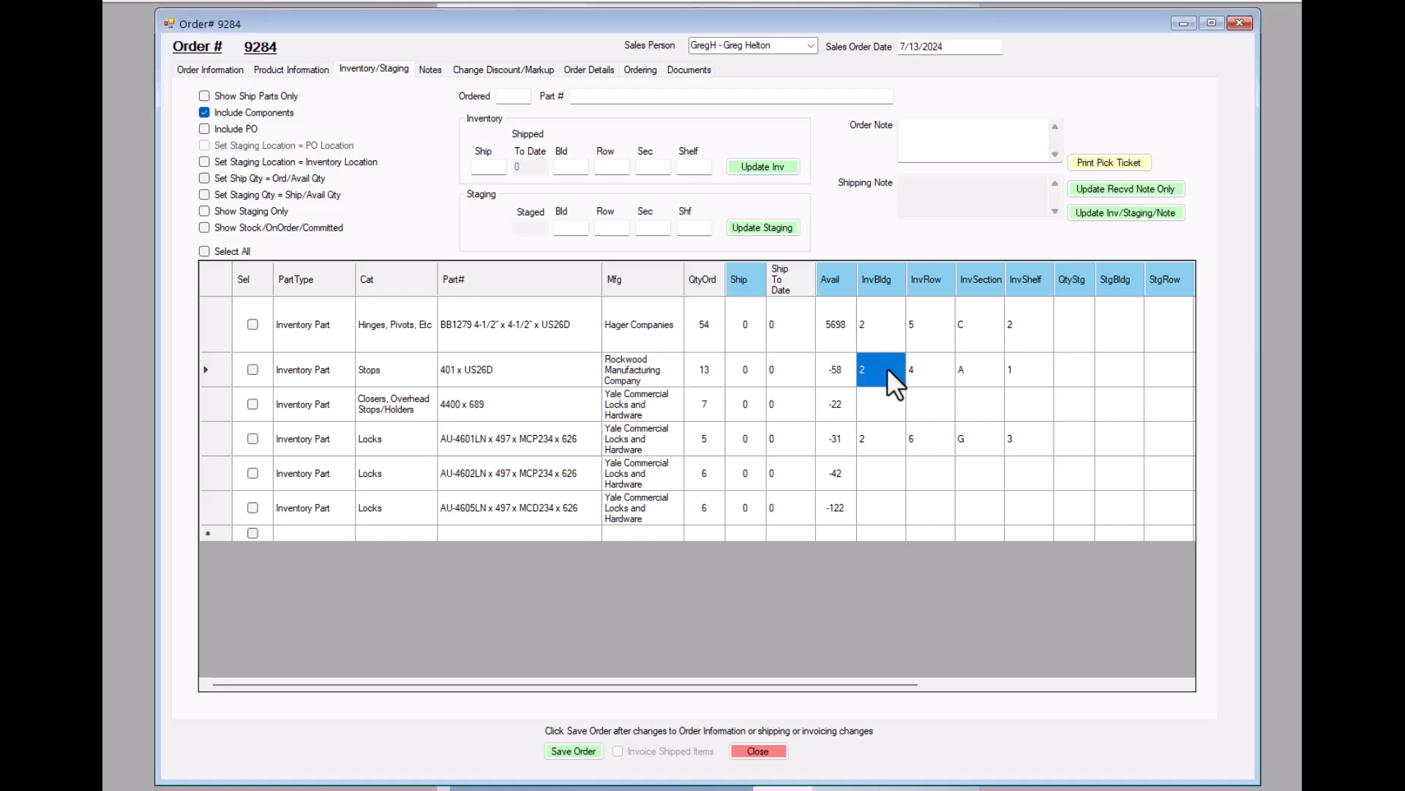
double_click(692, 167)
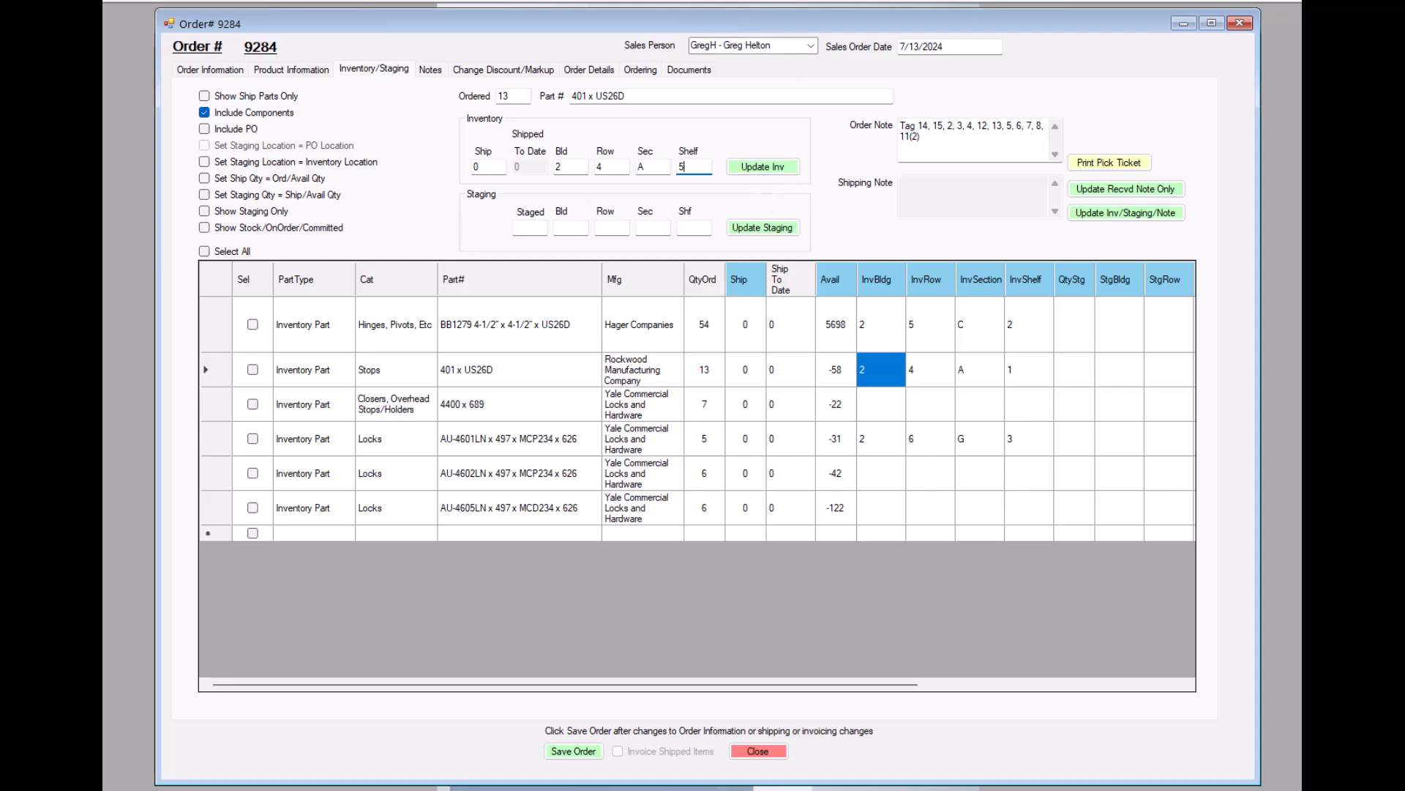
click(762, 167)
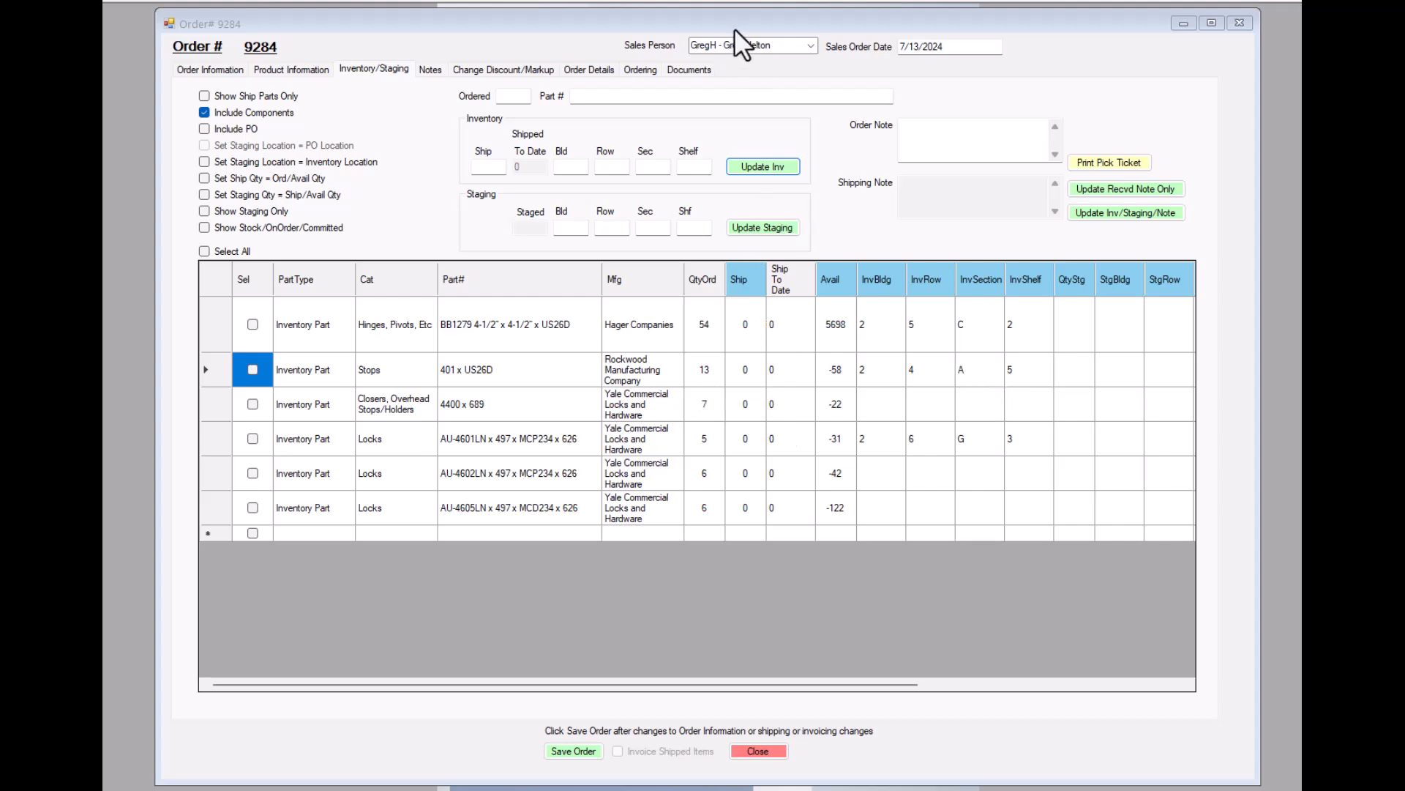
Step: View the Inventory Control entry in the program list and bring the order back to the front
drag(744, 20, 743, 148)
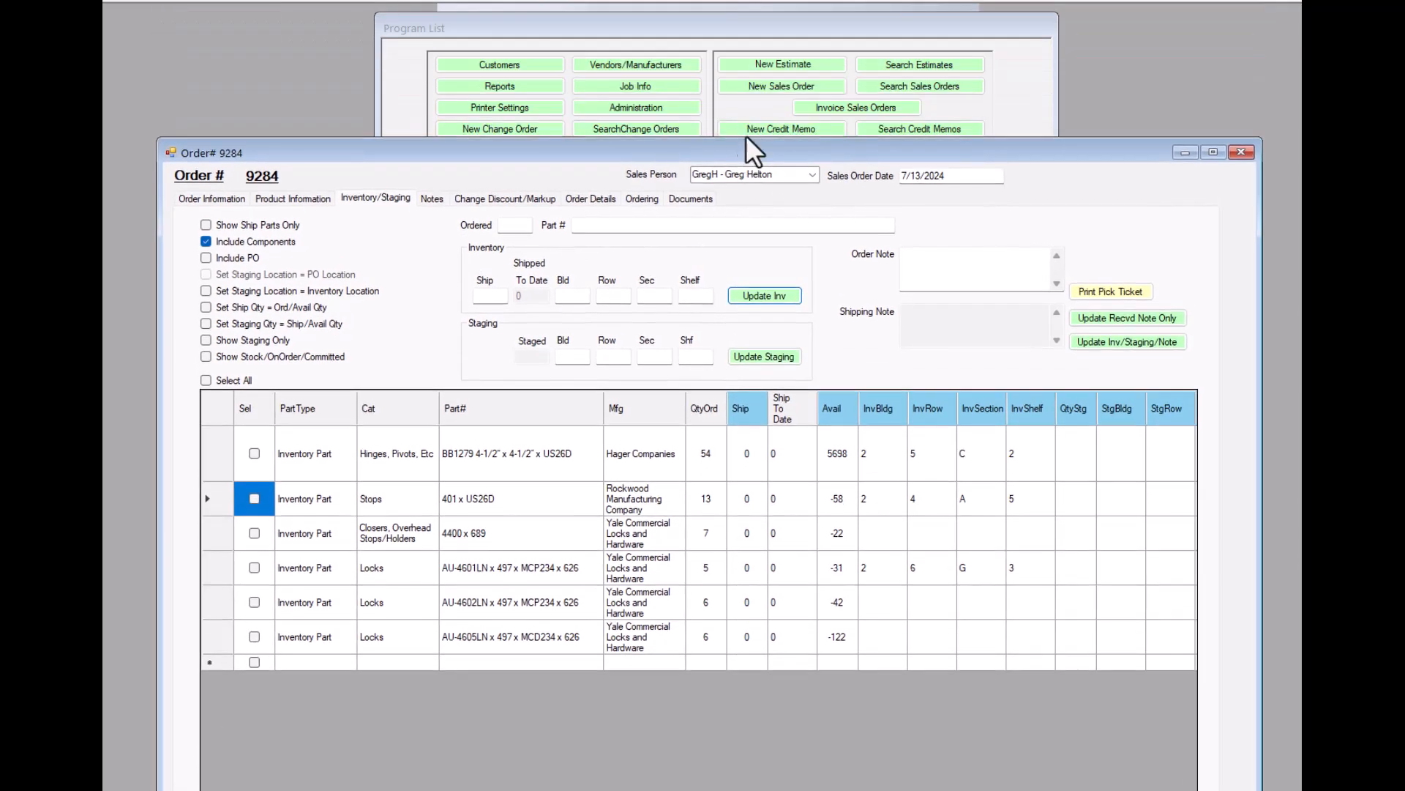
click(740, 27)
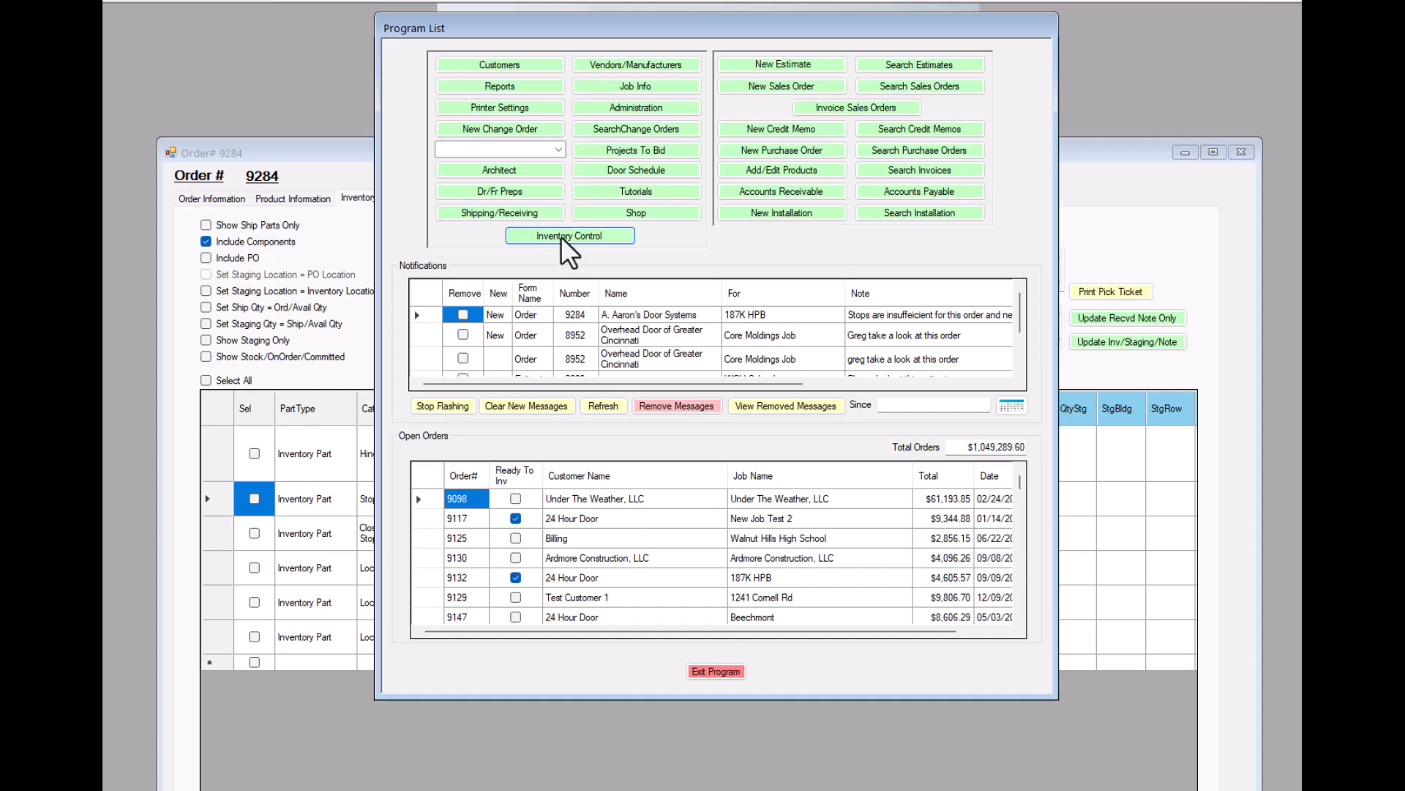
drag(1080, 151, 1087, 11)
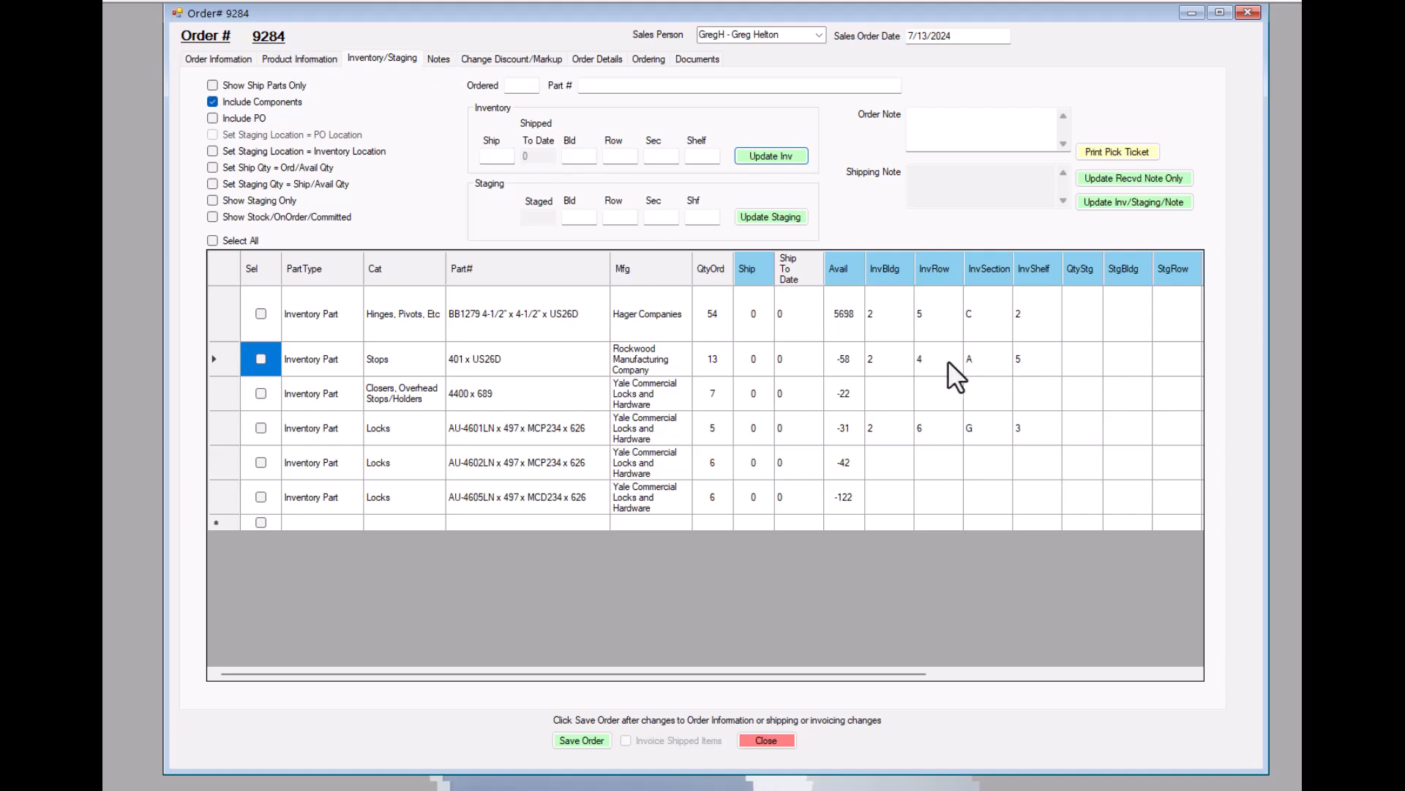
Step: Review the stock figures in the product lines and show stock, on-order and committed quantities in the inventory/staging list
click(313, 60)
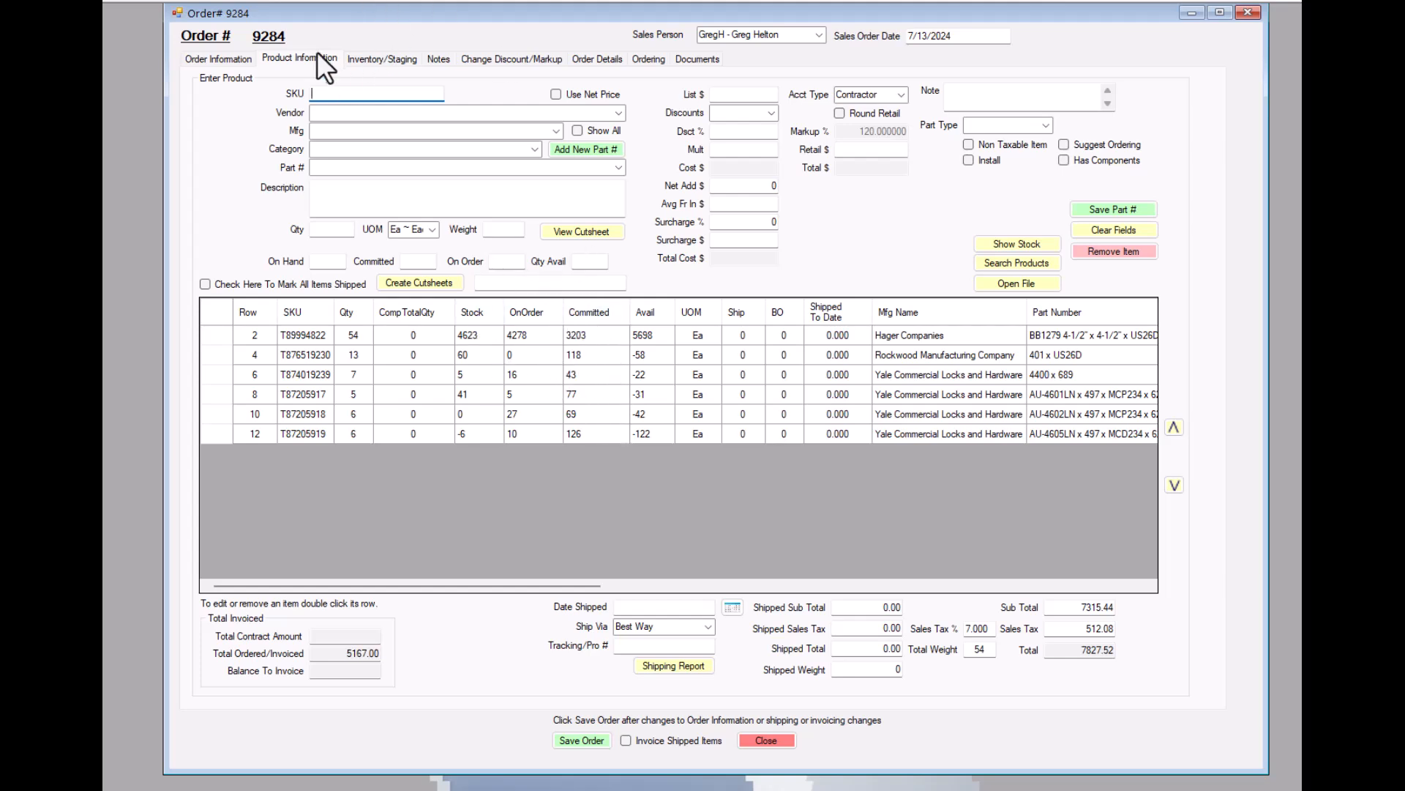
click(381, 58)
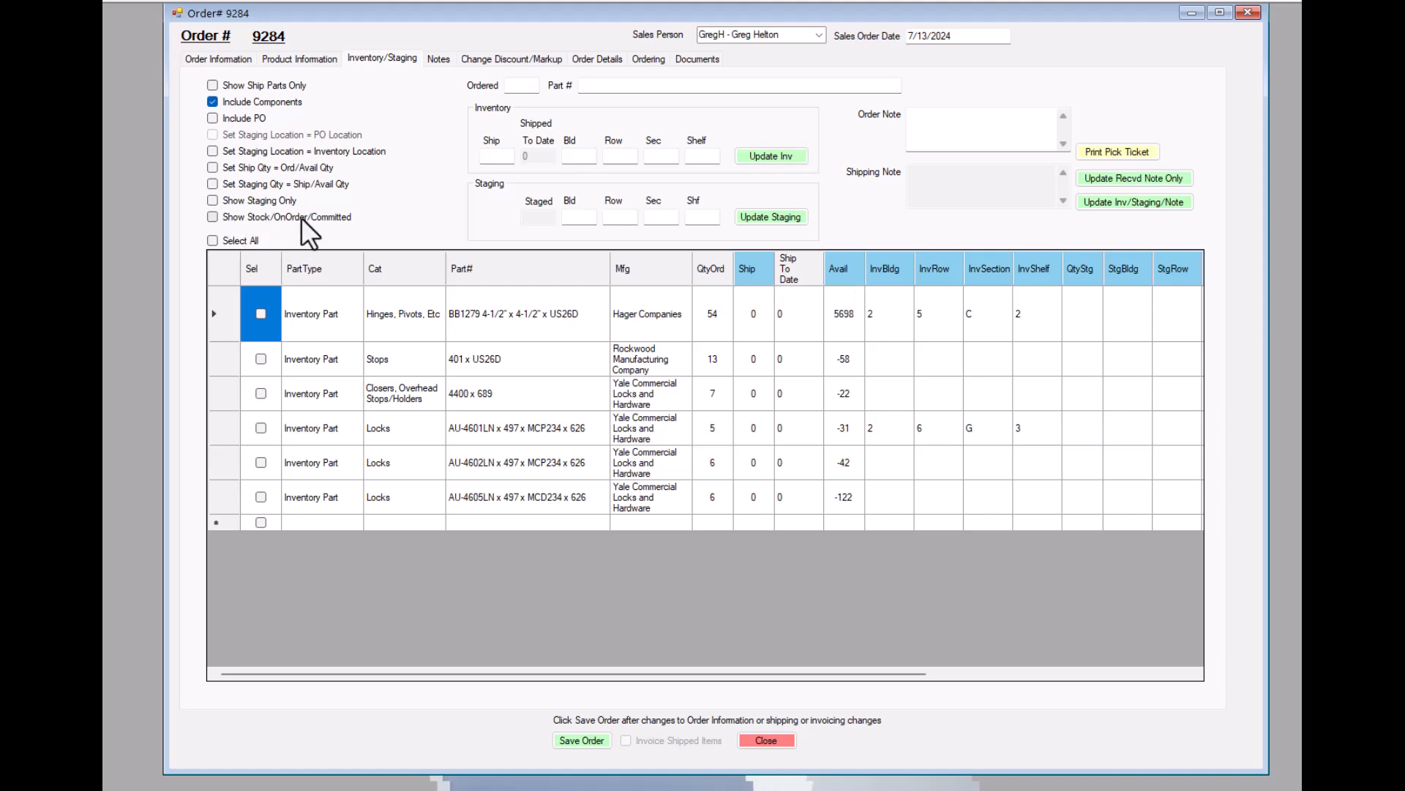
click(212, 217)
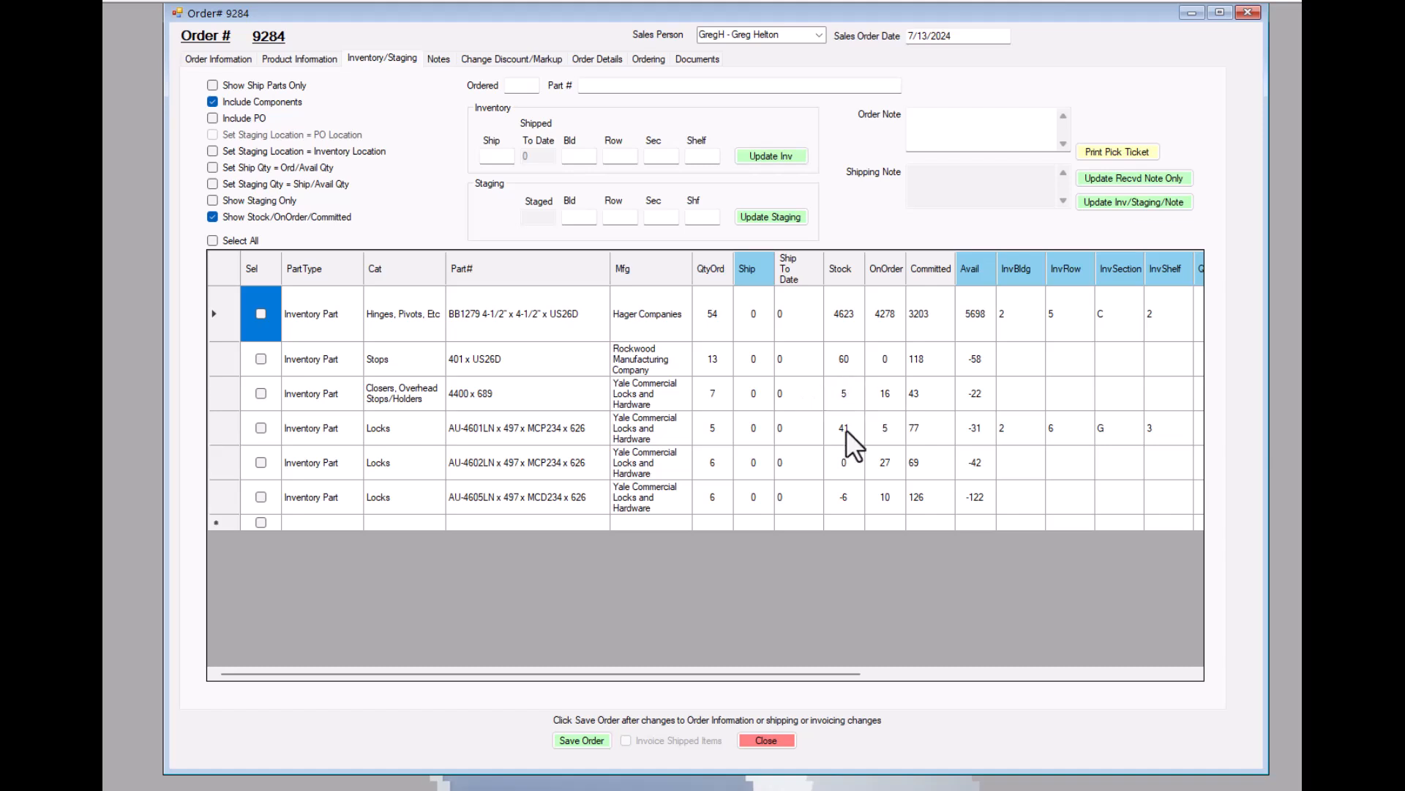
Step: Begin a new order note and select the salesperson as the recipient of its message
click(439, 59)
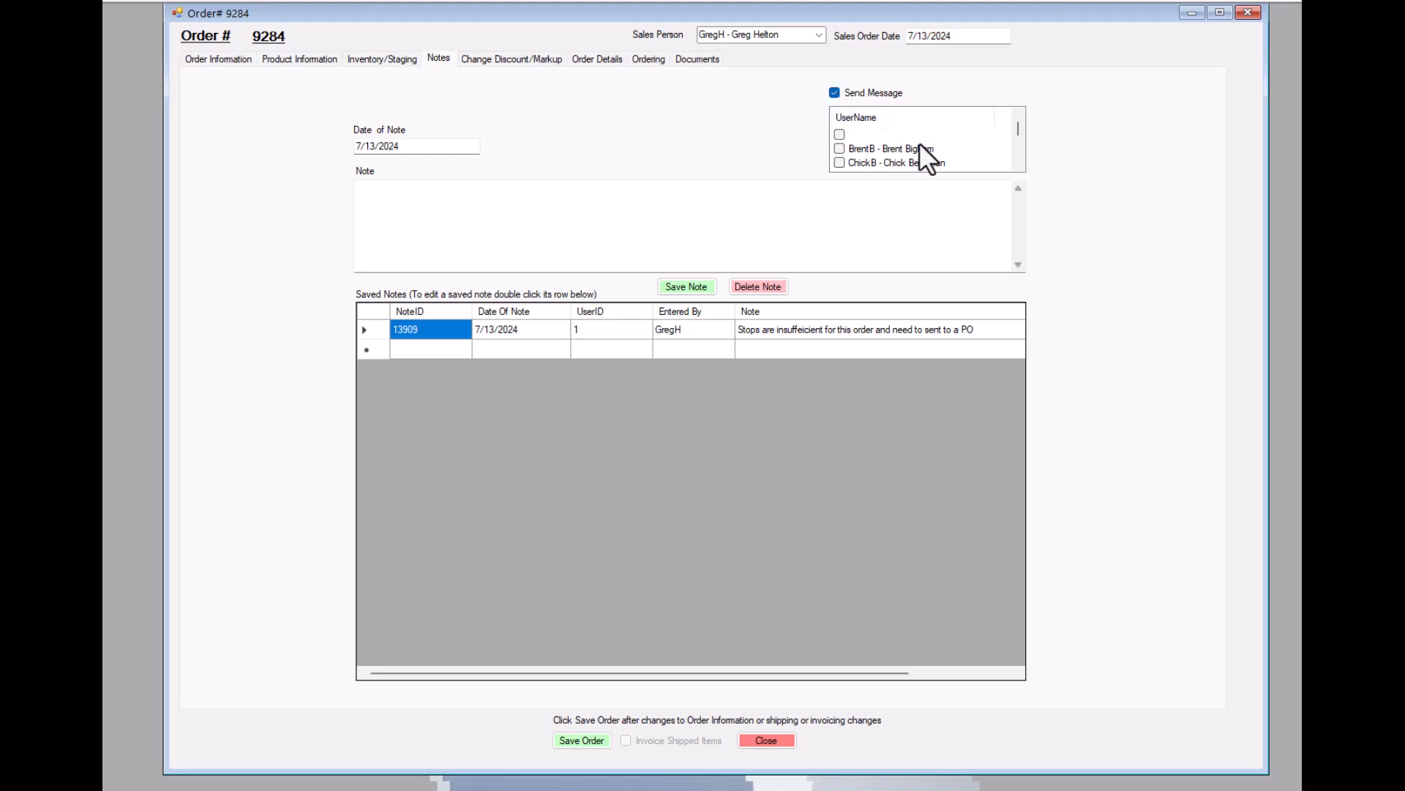
click(1018, 165)
click(1017, 165)
click(1017, 165)
click(1016, 165)
click(381, 199)
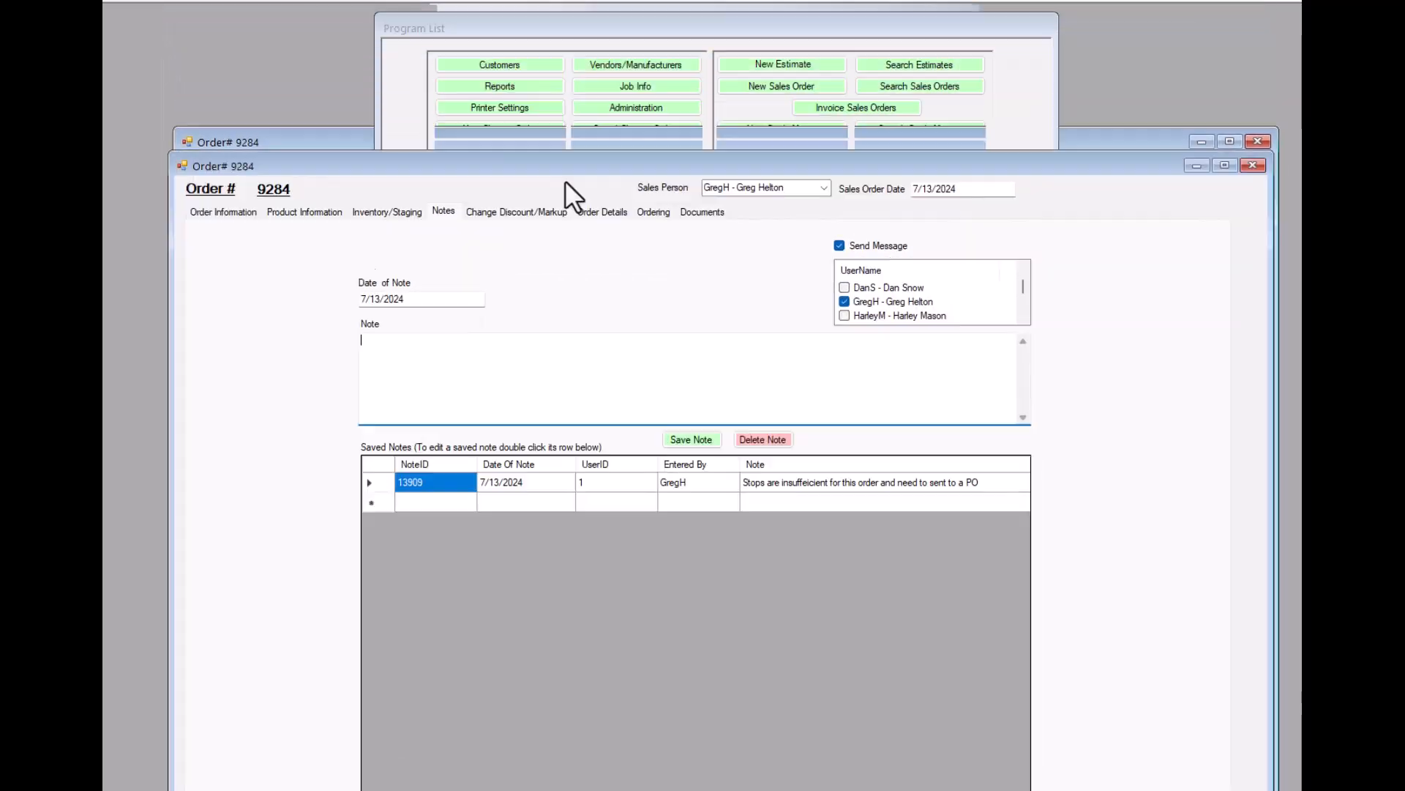
Step: Review the program list's notifications and Inventory Control entry, and bring the order's notes back to the front
click(634, 24)
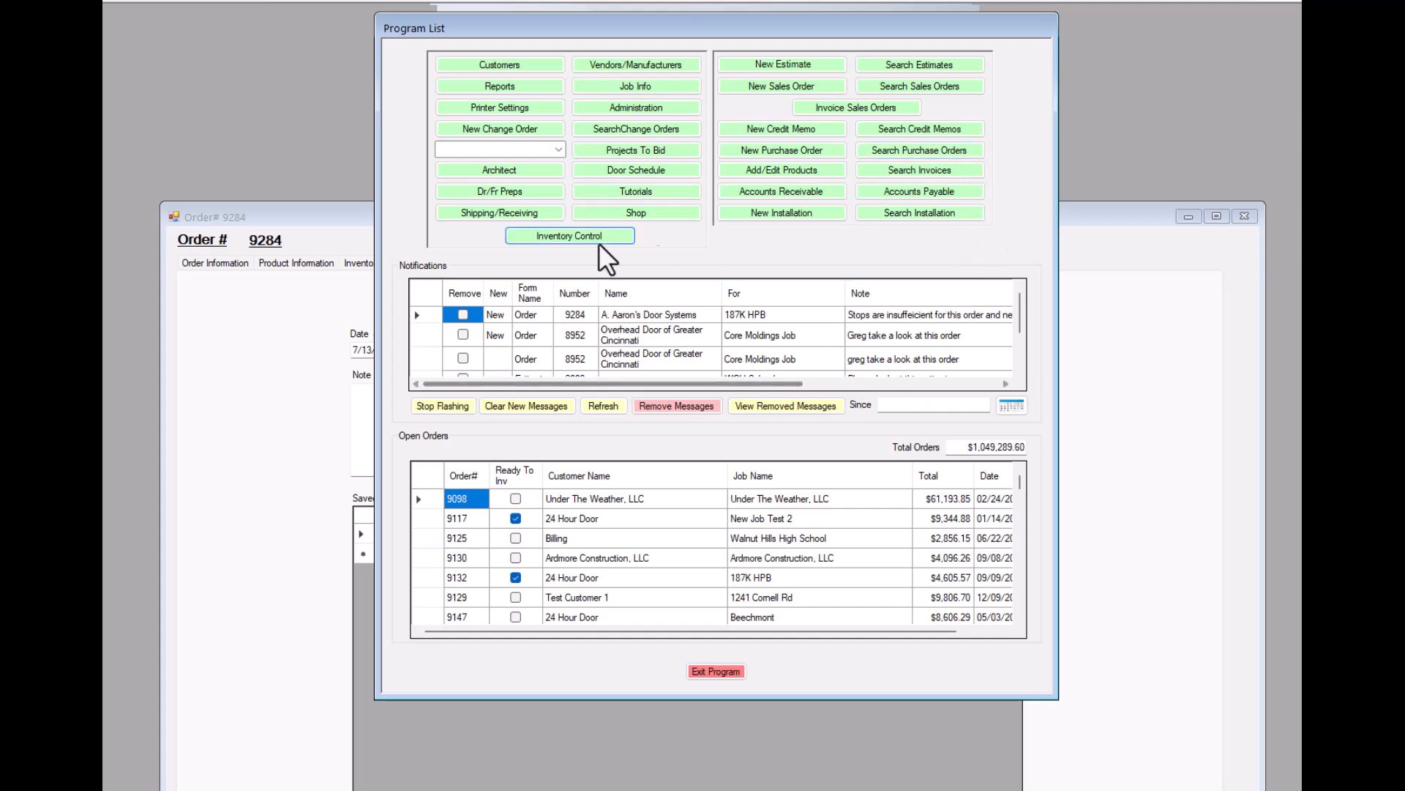
drag(361, 217, 395, 15)
click(609, 217)
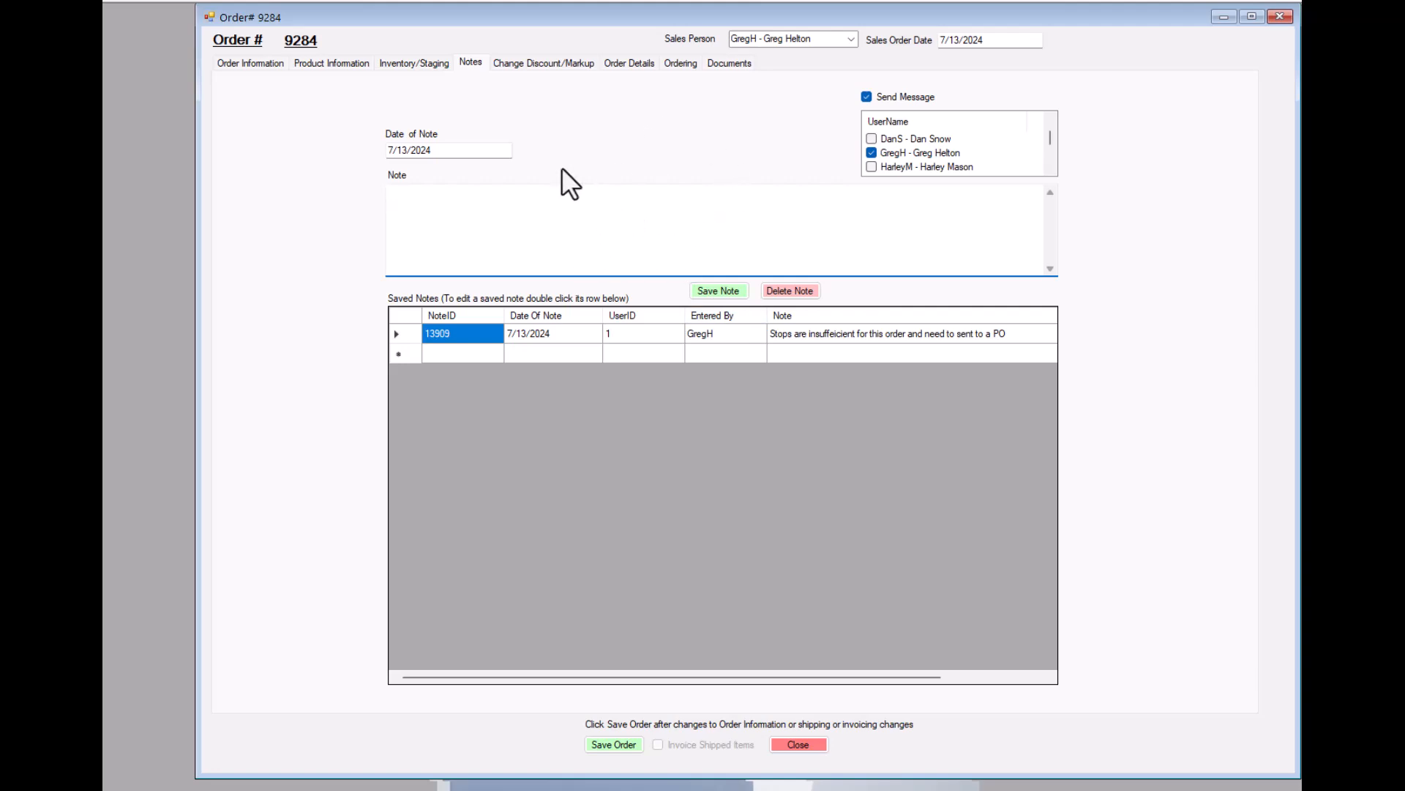
drag(648, 13, 606, 379)
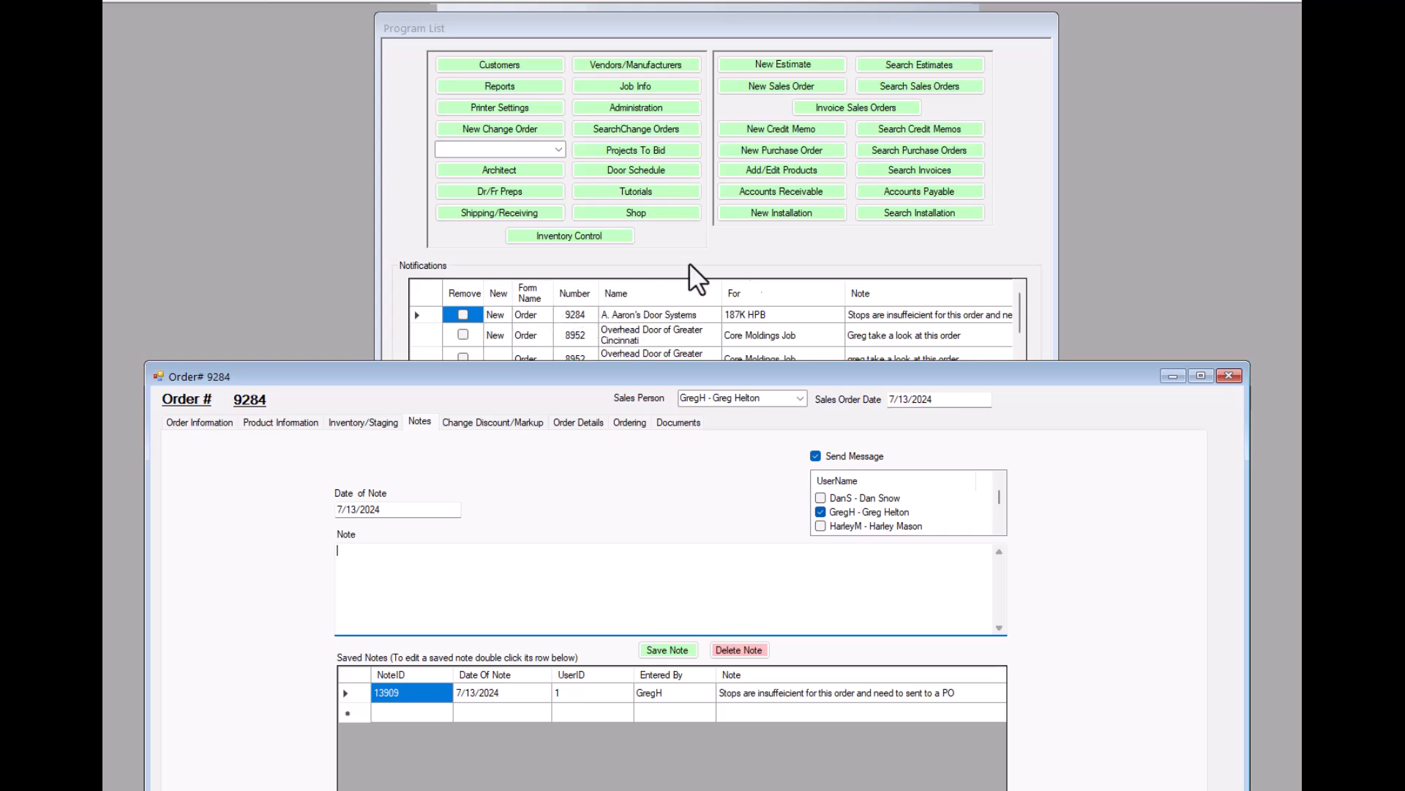
drag(726, 368, 757, 11)
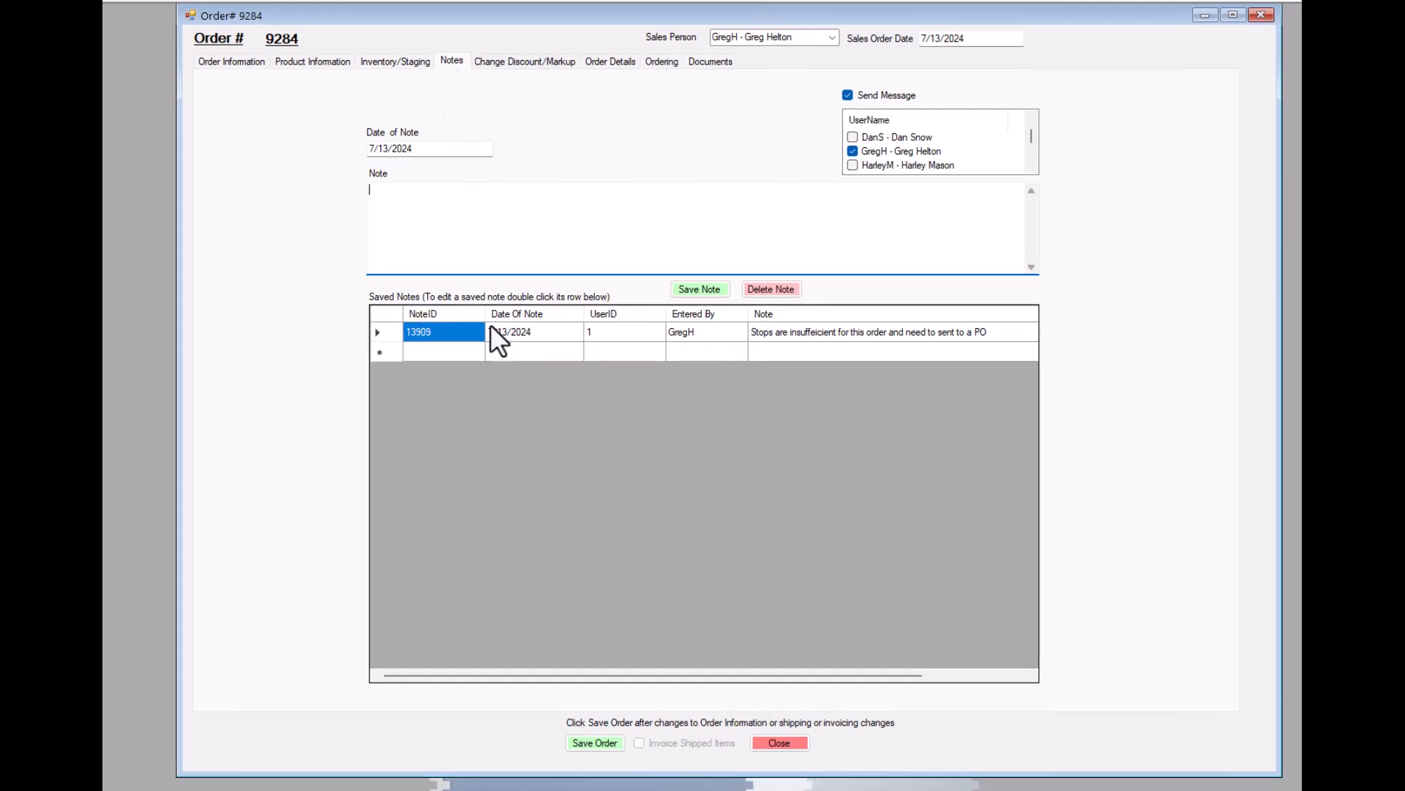
Step: View the inventory/staging list without components and include the components again
click(397, 61)
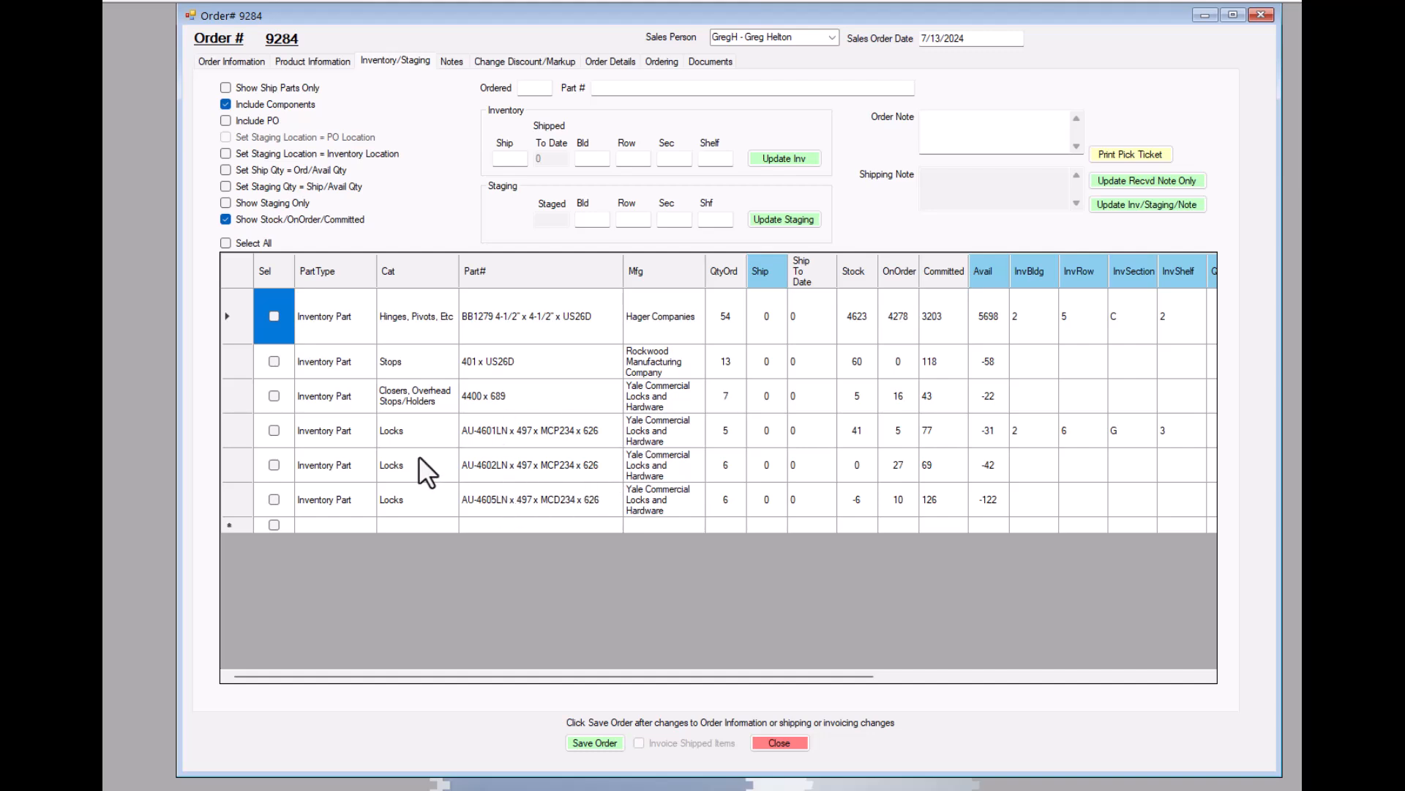
click(225, 104)
click(228, 104)
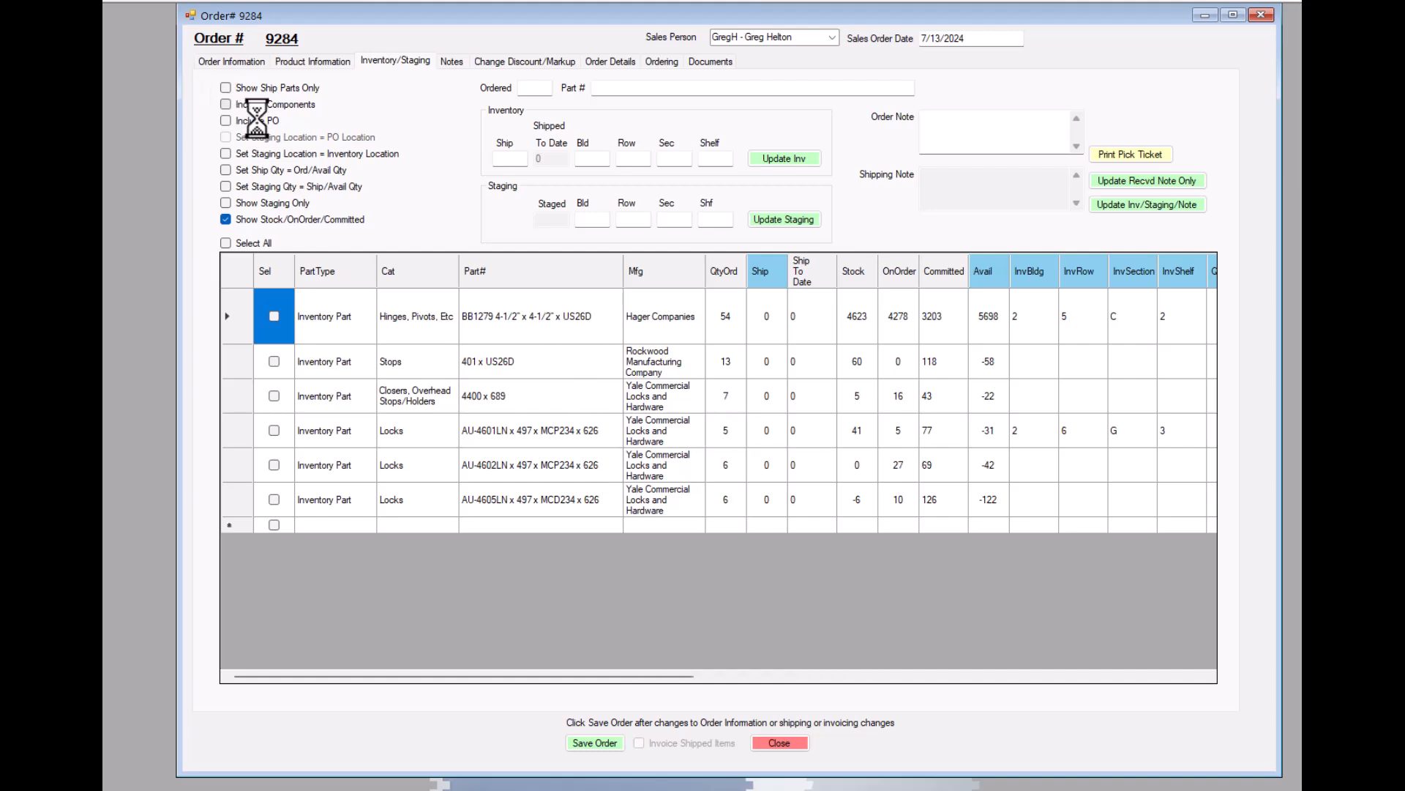
Step: Minimize the hardware order and open the 187K HPB frame order by its order number from the Shipping form
mouse_move(501, 12)
mouse_down()
mouse_move(626, 32)
mouse_move(438, 44)
mouse_move(480, 16)
mouse_up()
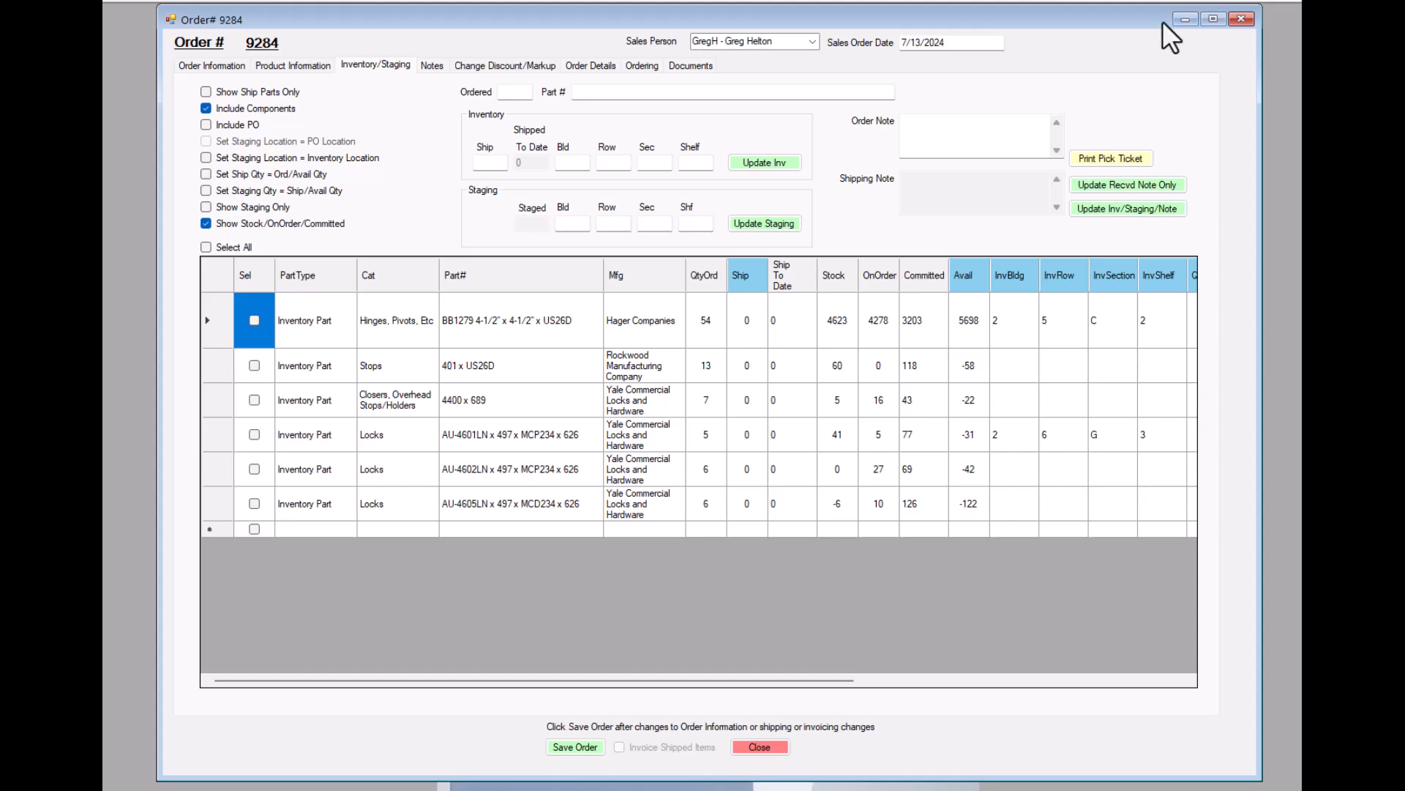
click(1186, 20)
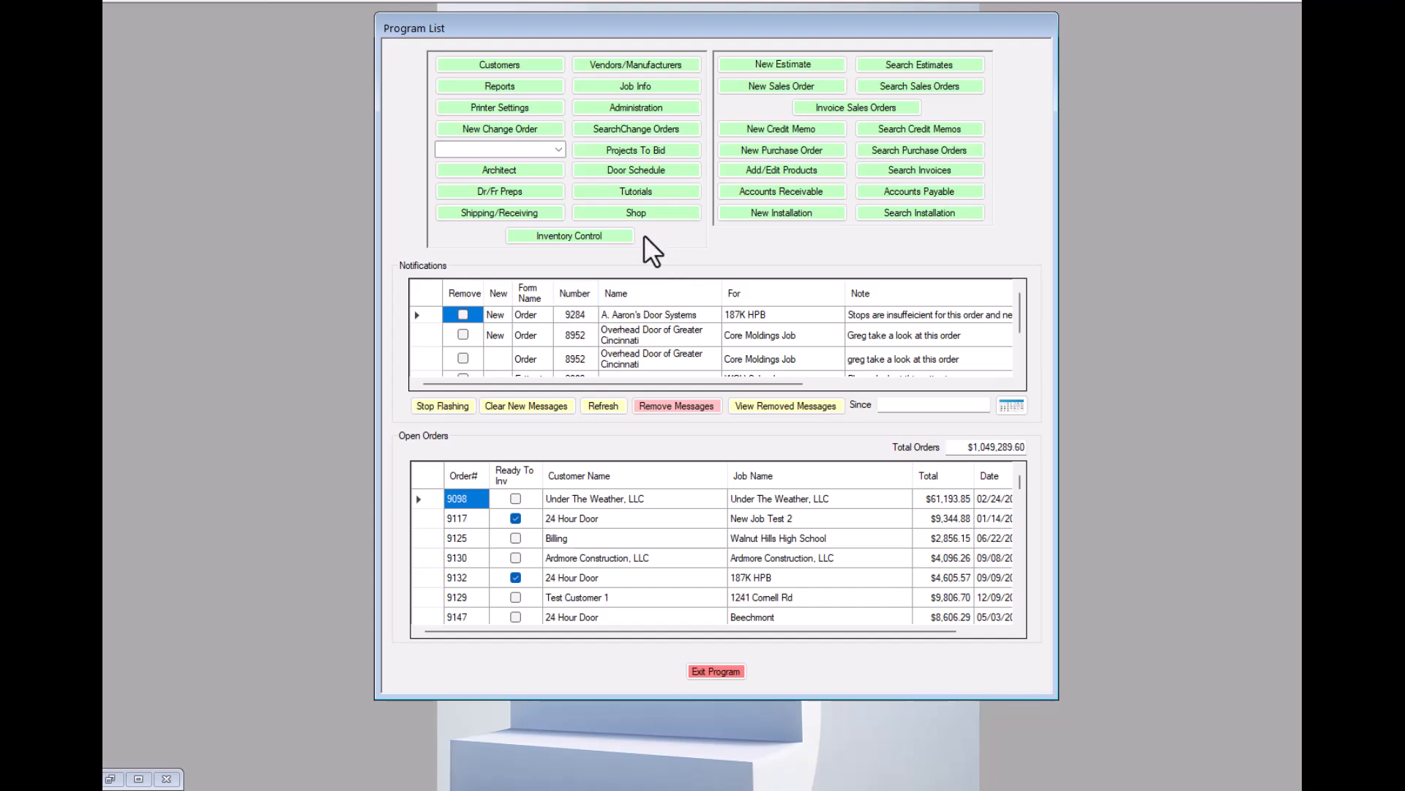
click(491, 213)
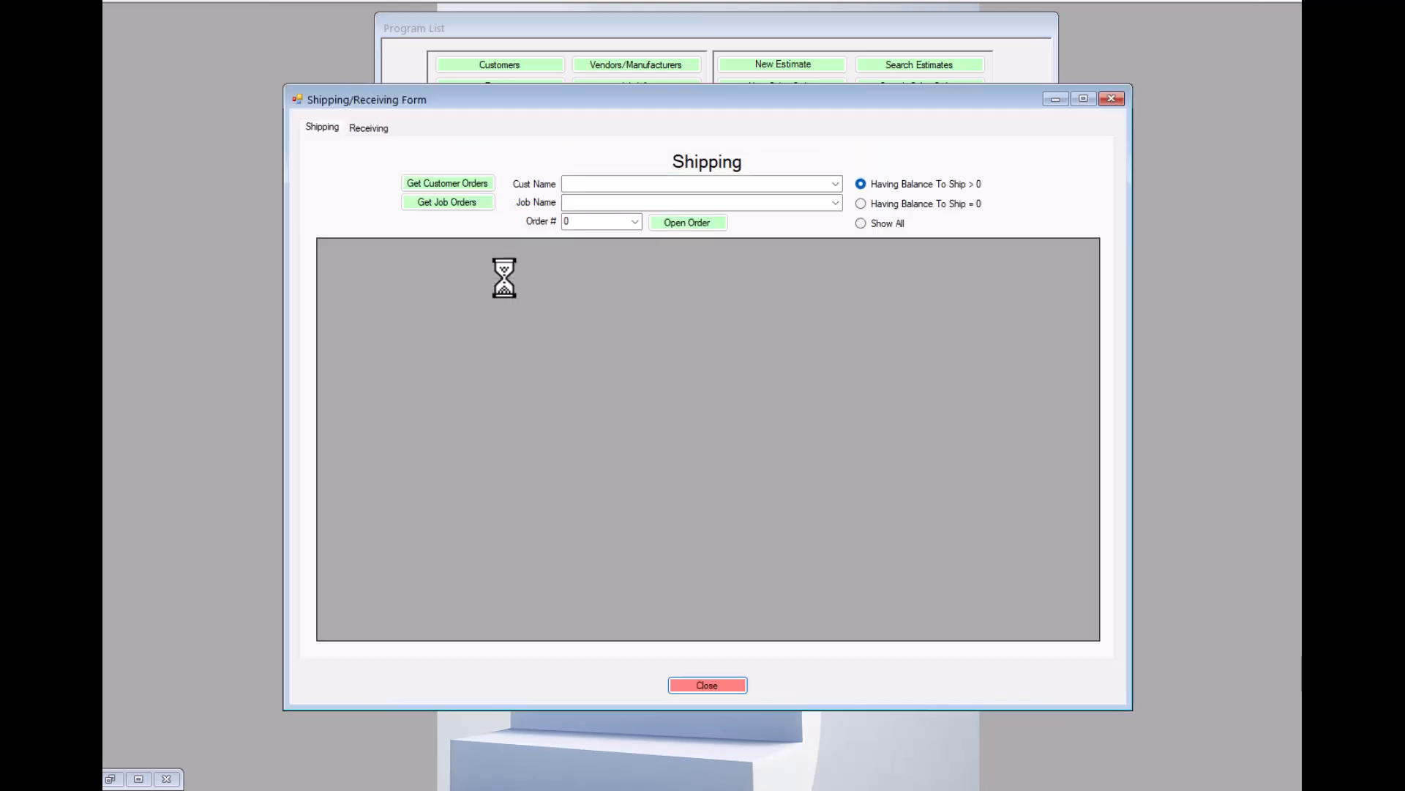
click(610, 221)
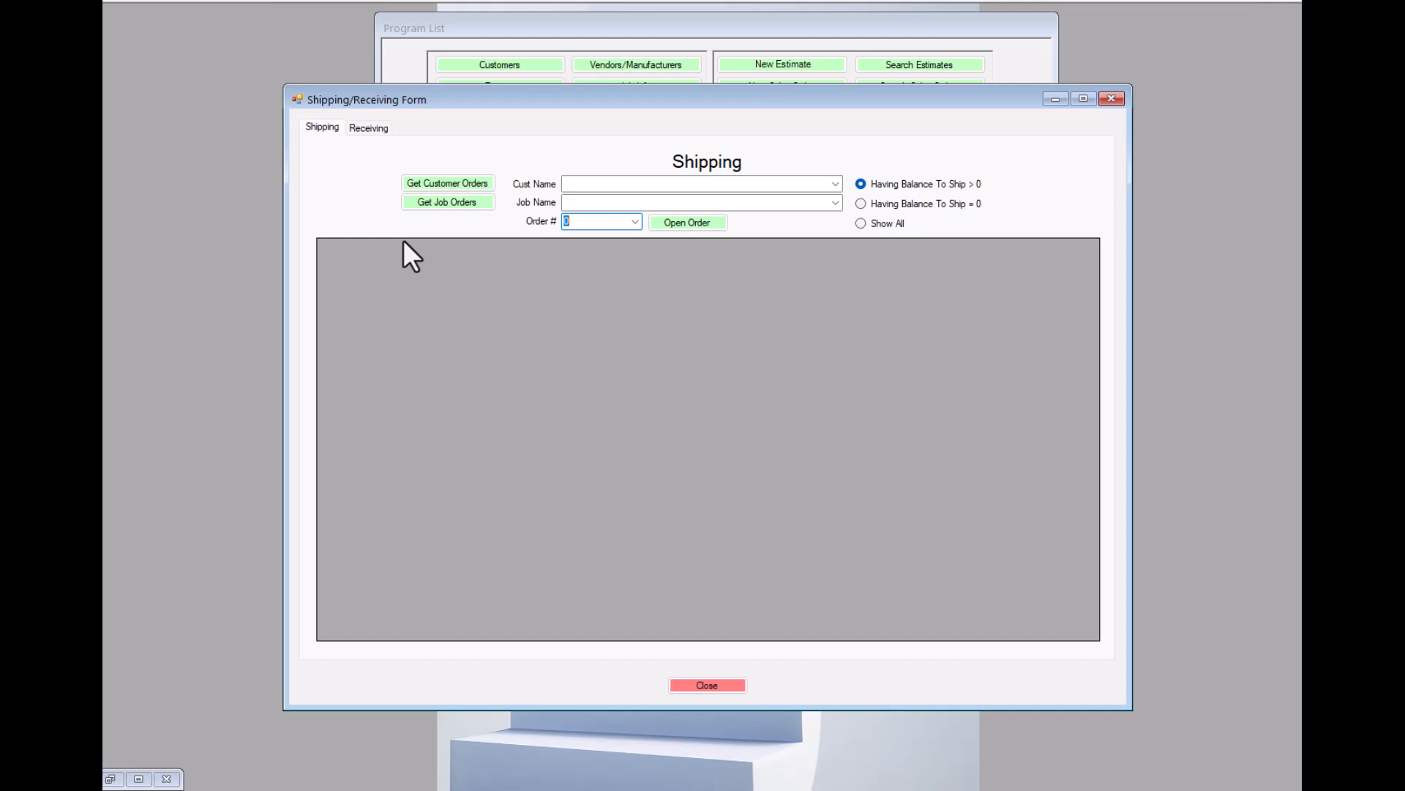
text(9285)
click(685, 221)
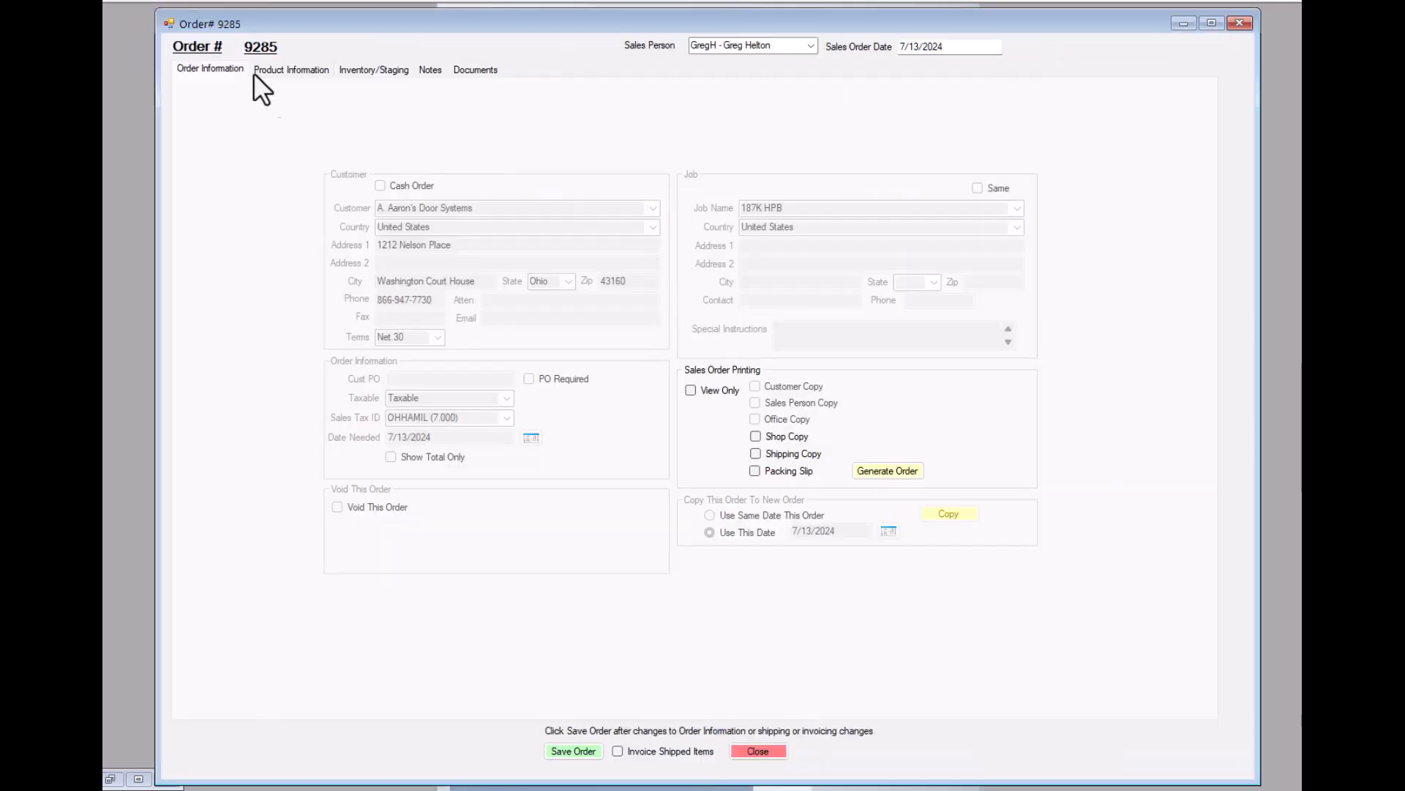
Step: Review the frame order's product lines with their components and list all its parts in inventory/staging, not only the ship parts
click(292, 69)
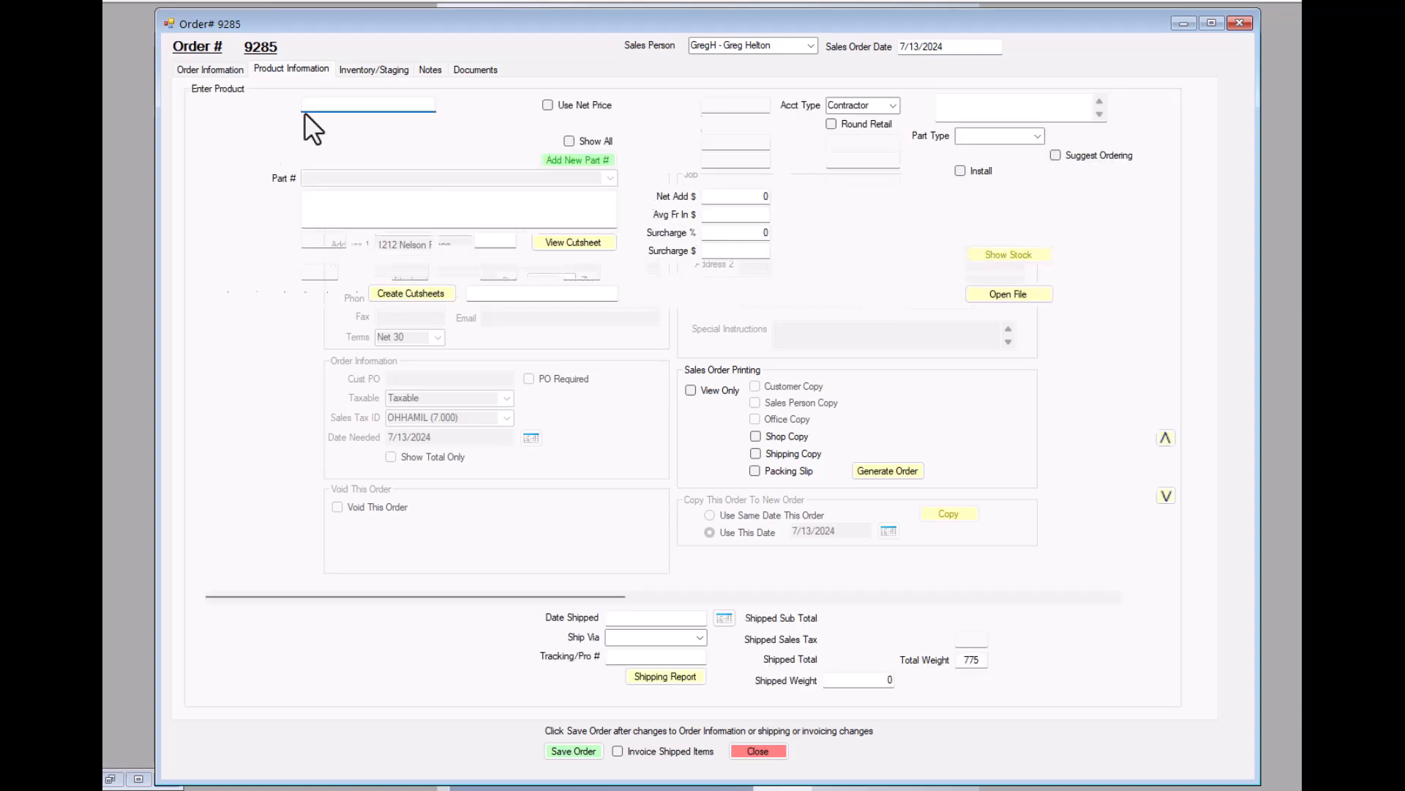
drag(589, 595, 746, 596)
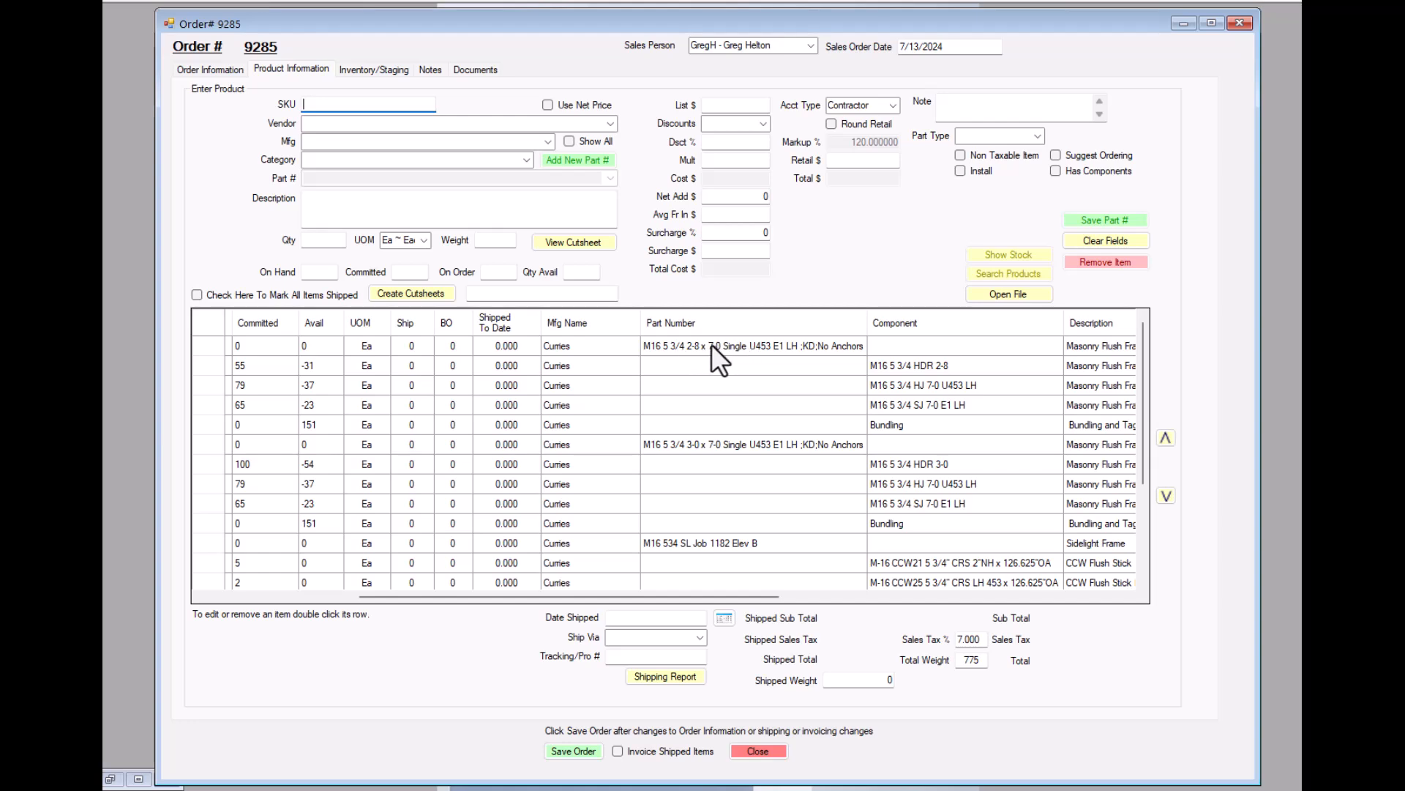
click(372, 67)
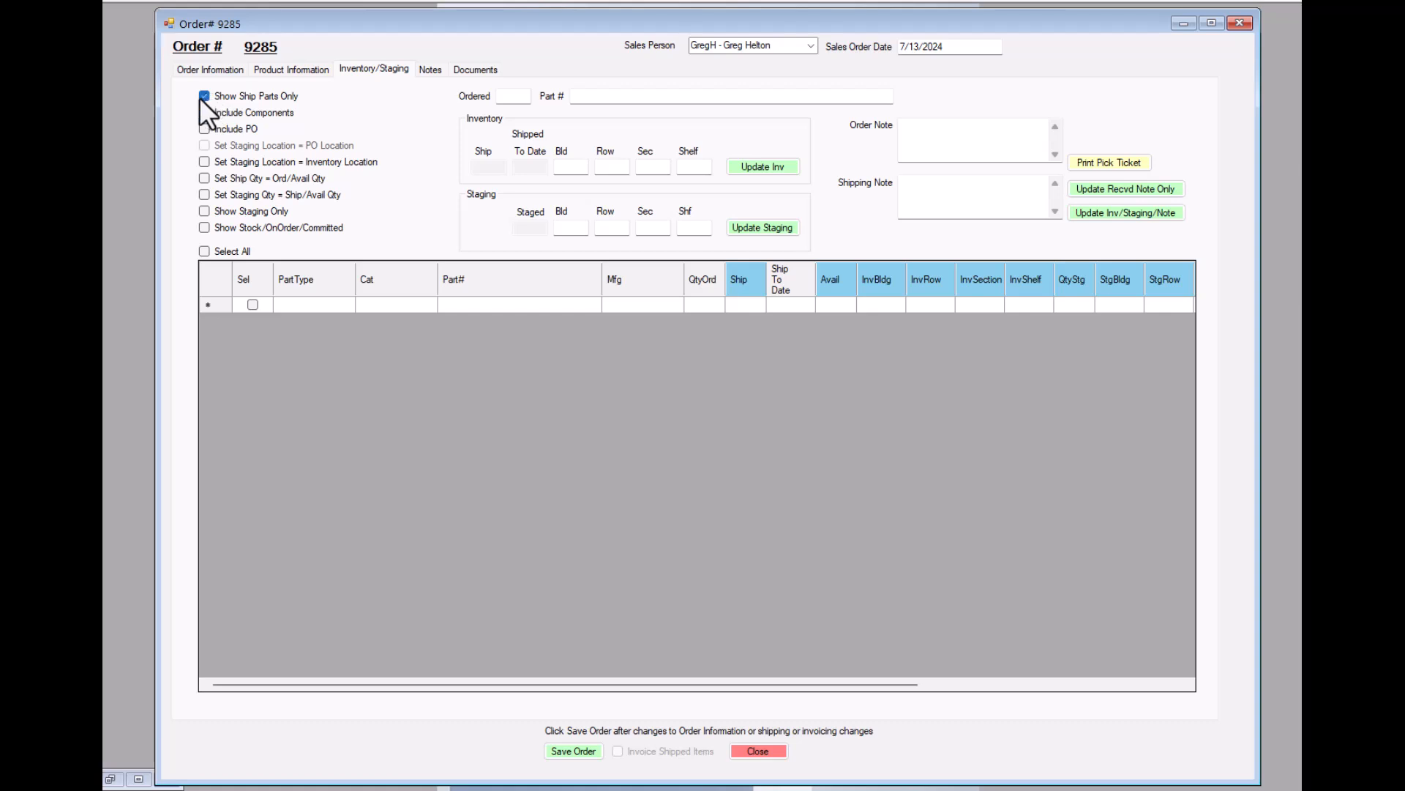
click(204, 95)
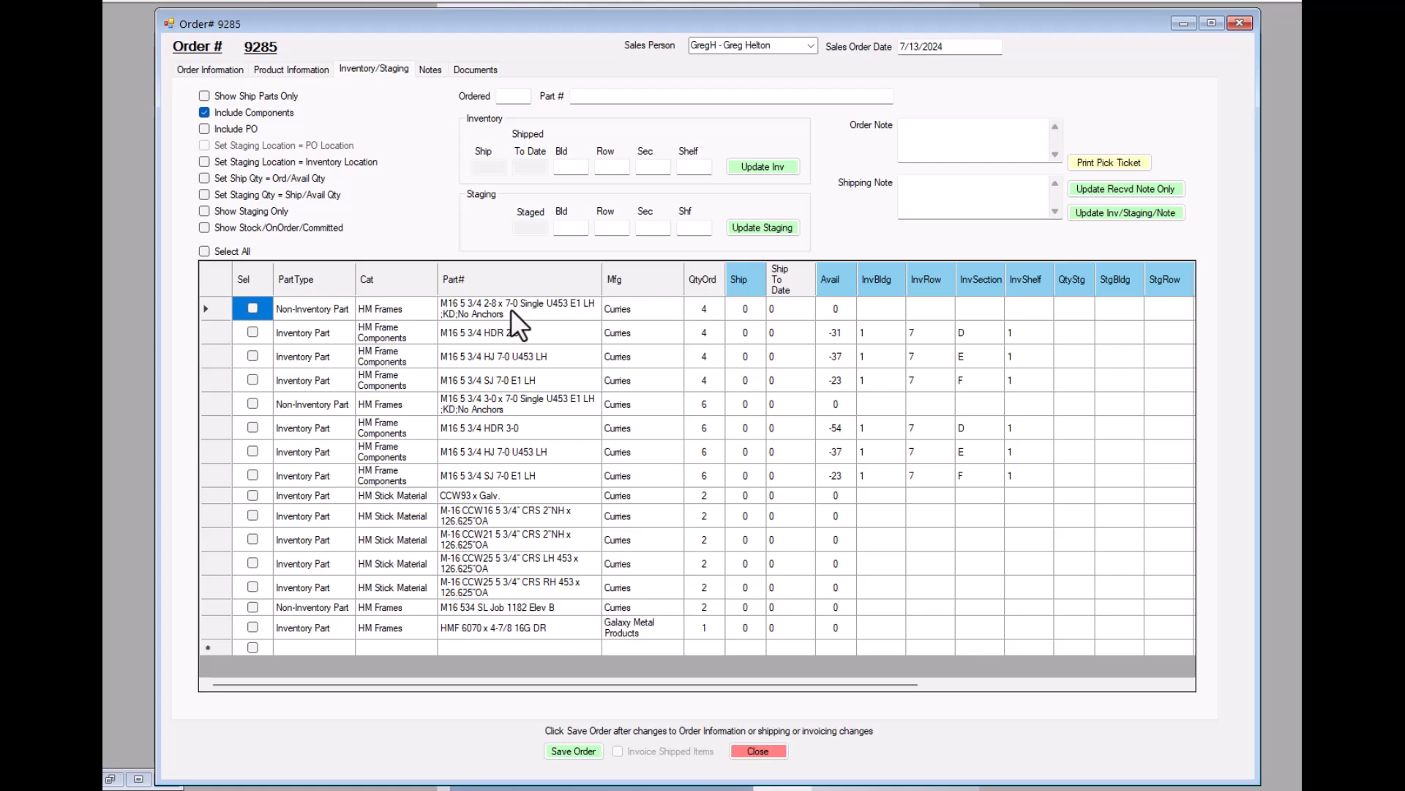
Step: Examine the non-inventory M16 5 3/4 2-8 x 7-0 frame and its components' inventory locations, staging fields and order notes
click(306, 308)
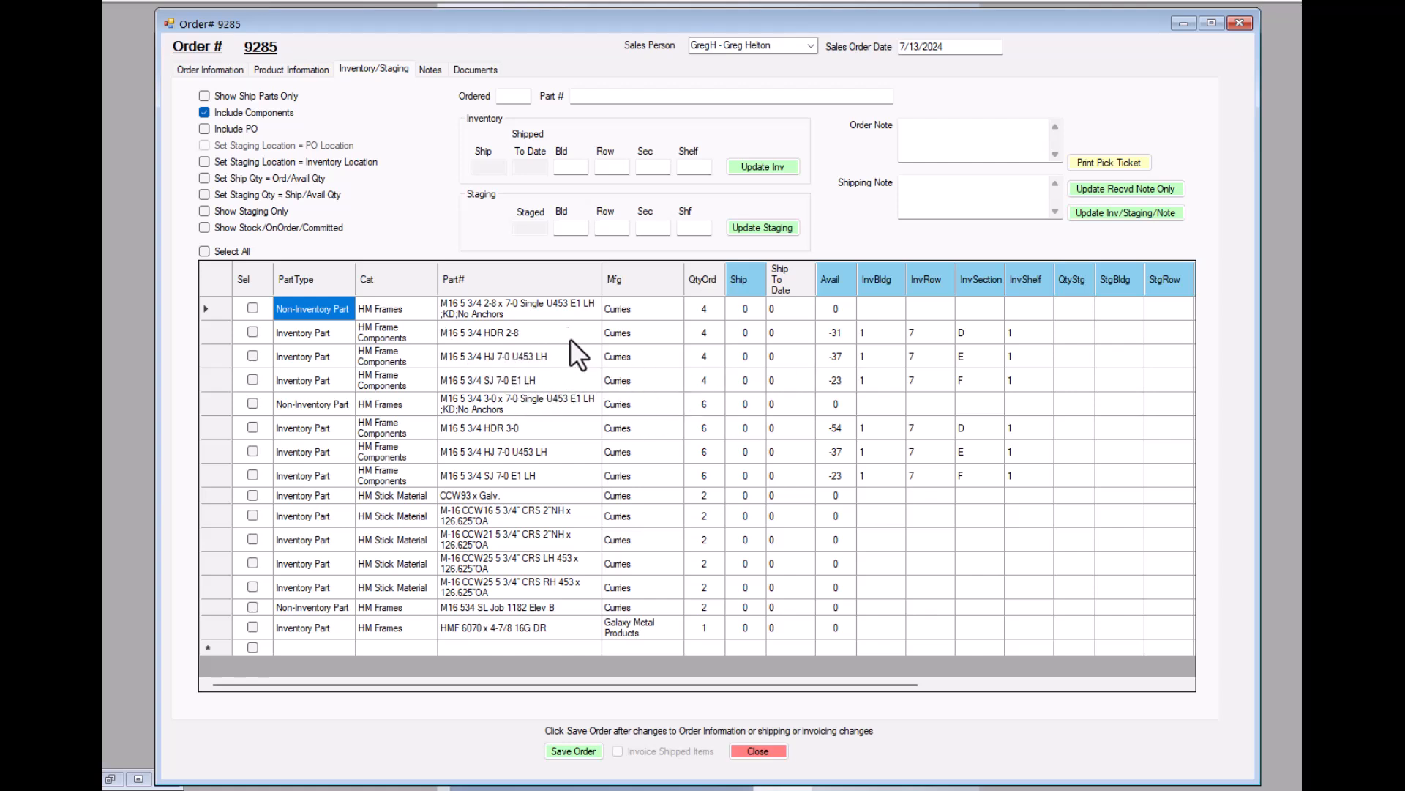
click(538, 305)
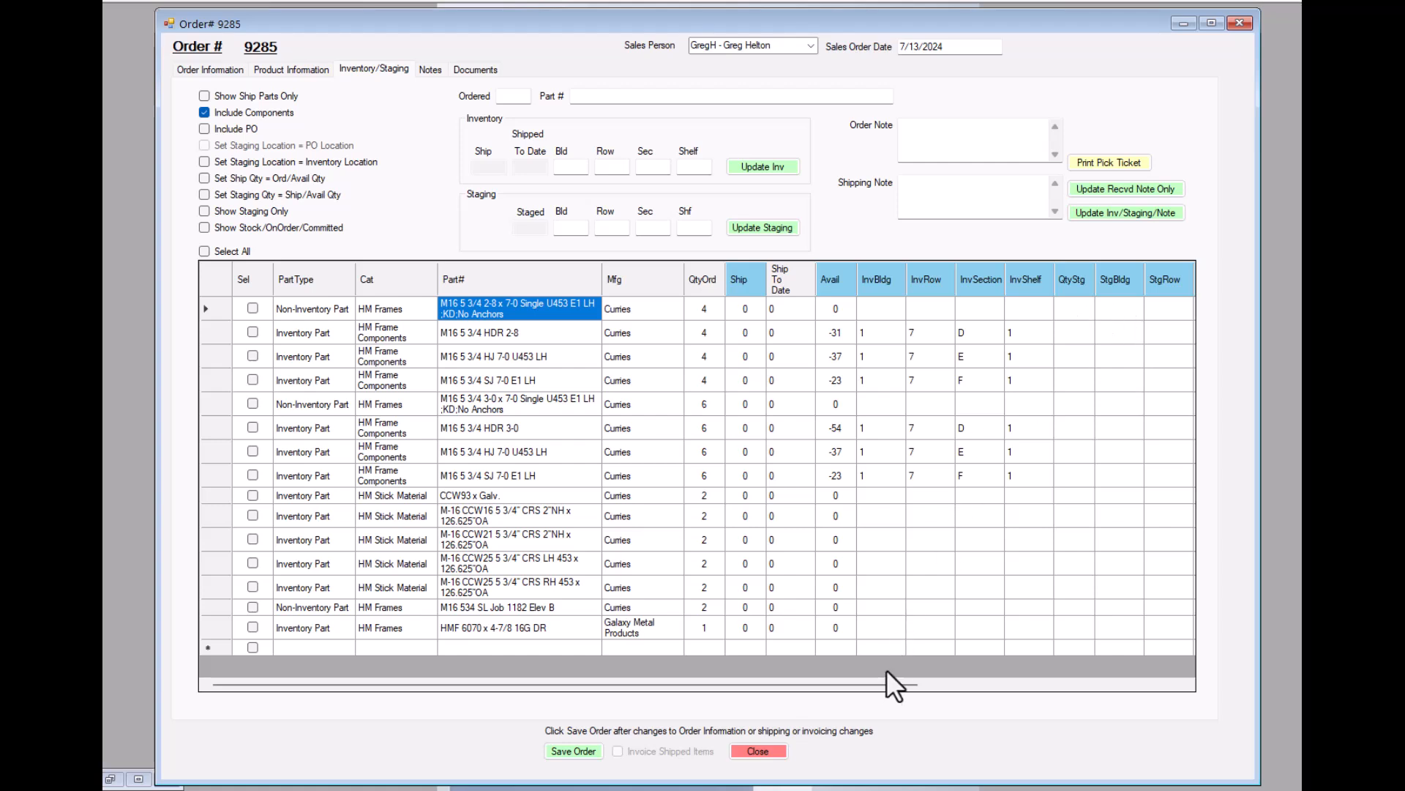
drag(888, 683, 1046, 691)
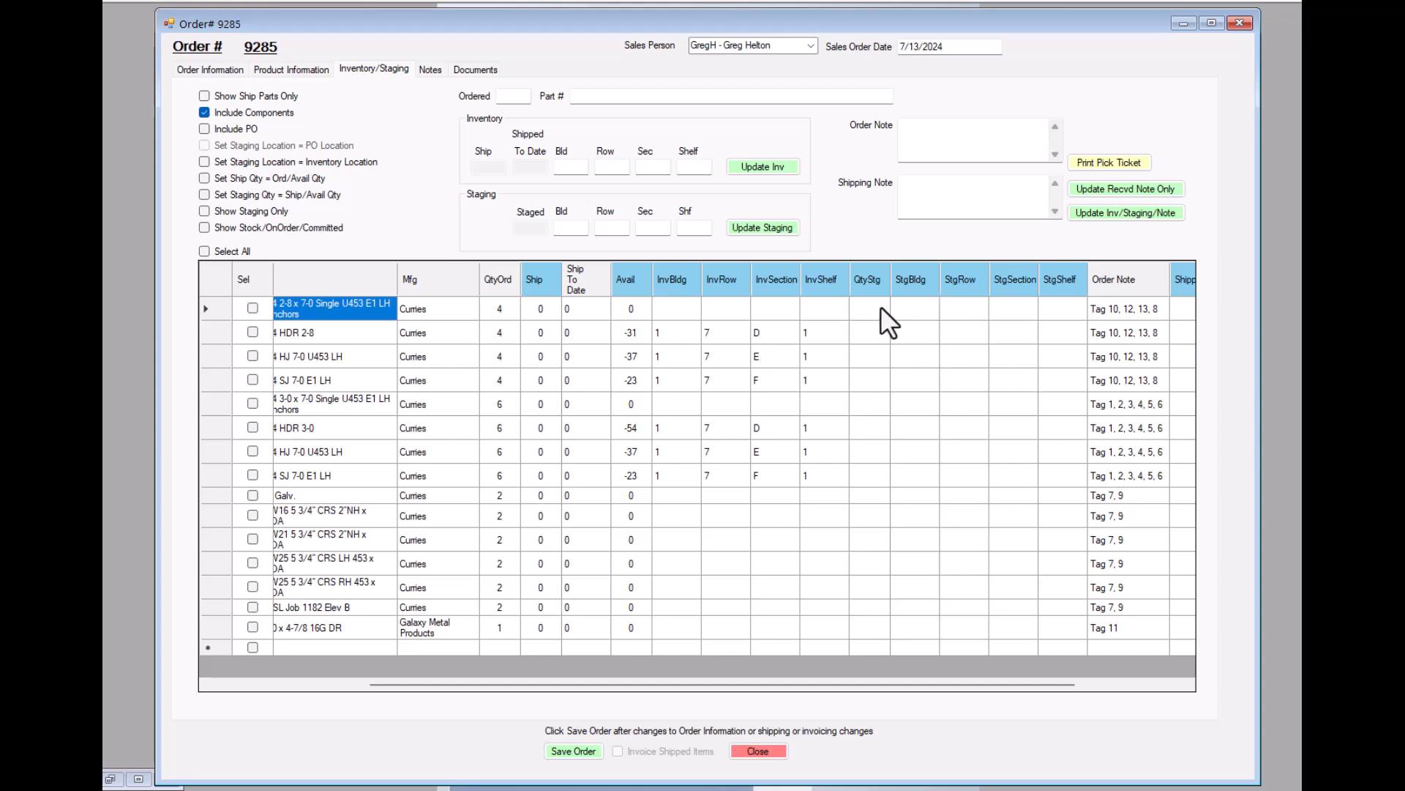
drag(868, 306, 1057, 305)
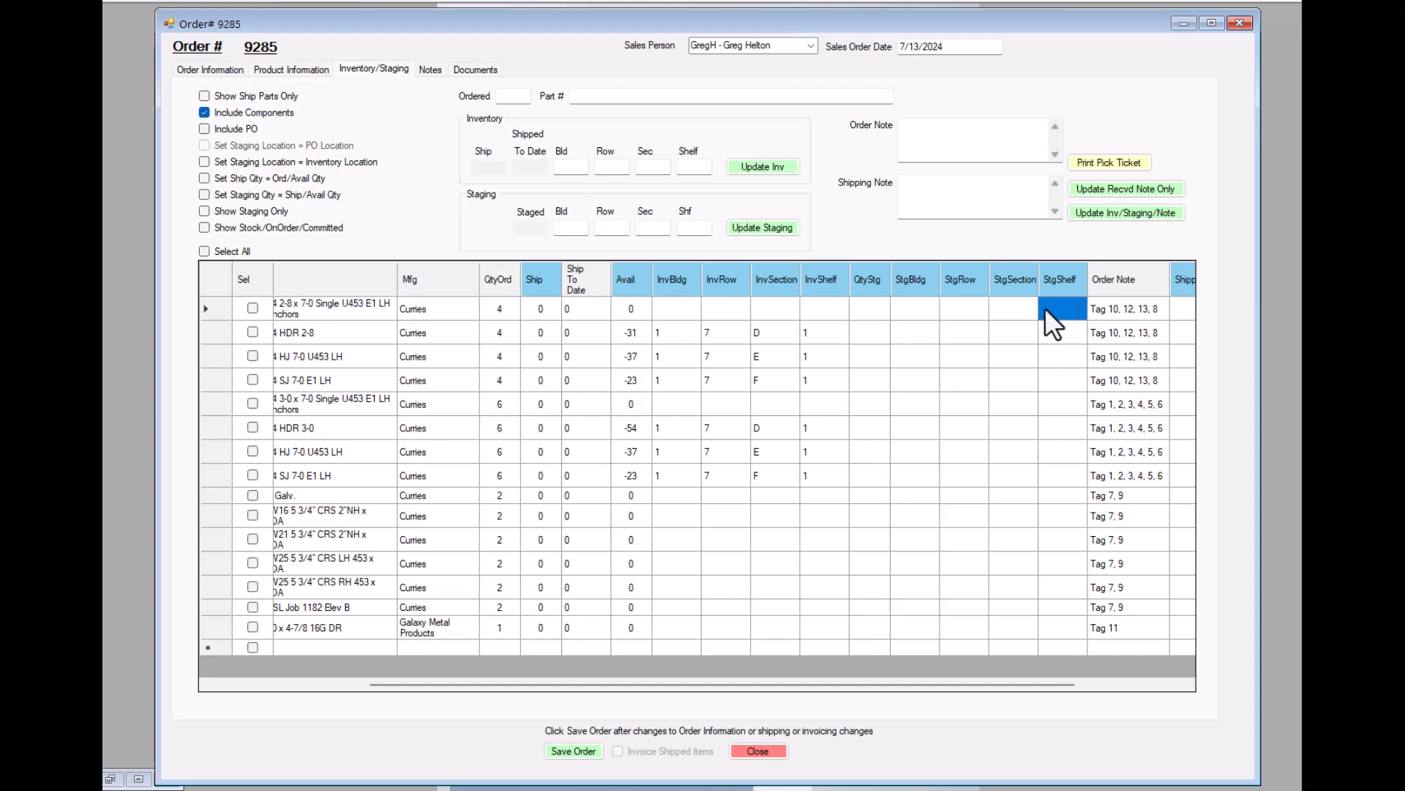
drag(868, 333, 1043, 378)
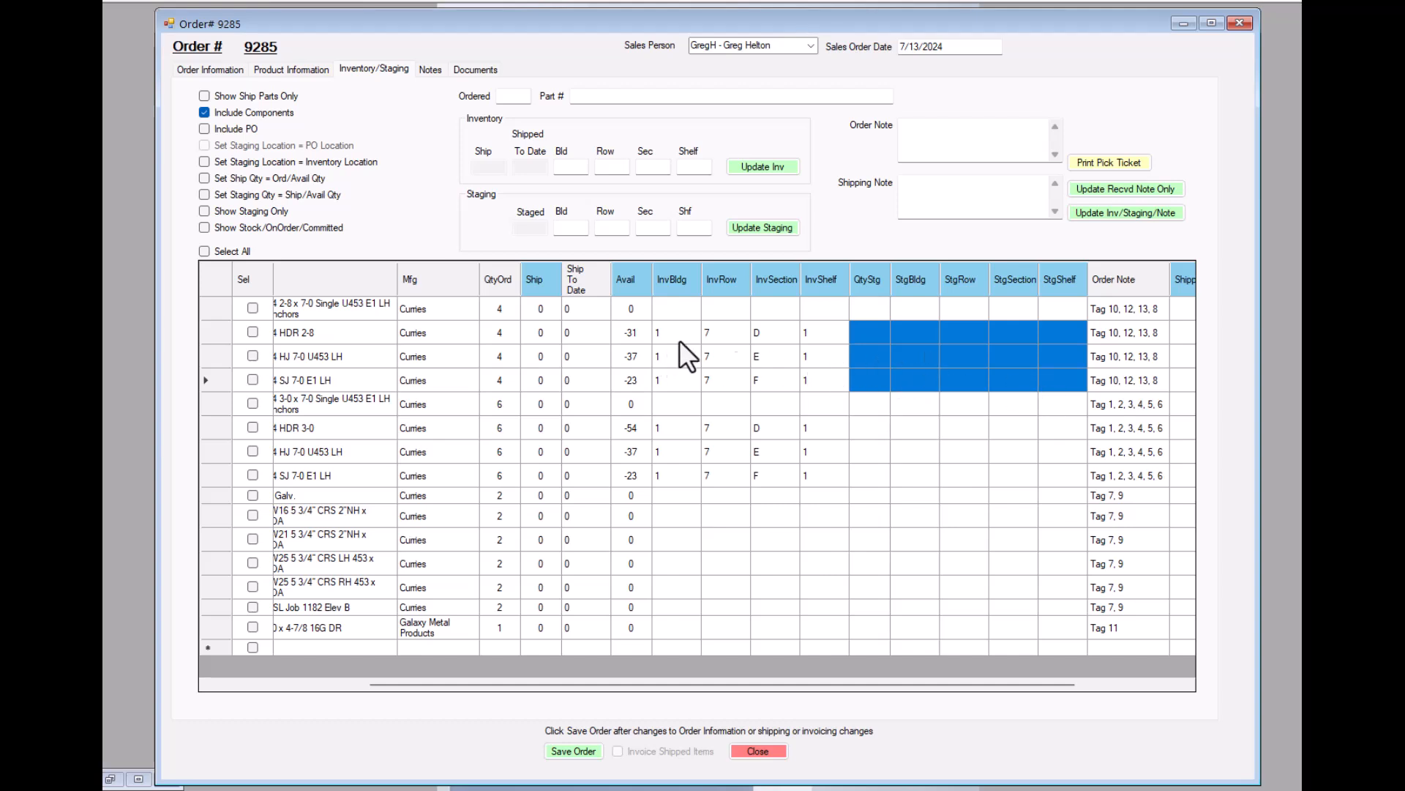
Step: Exclude components from the frame order's inventory/staging list
click(915, 303)
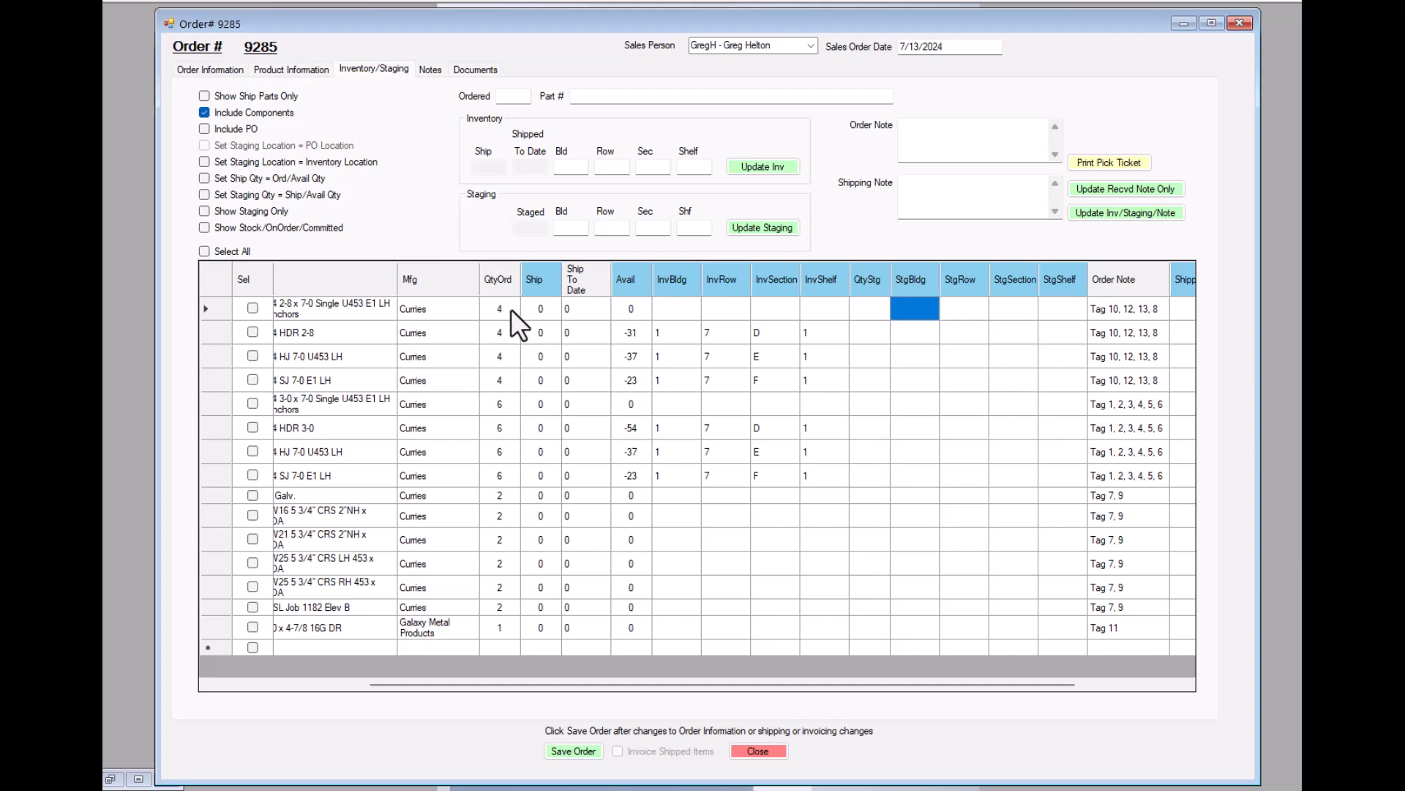
drag(675, 683, 435, 664)
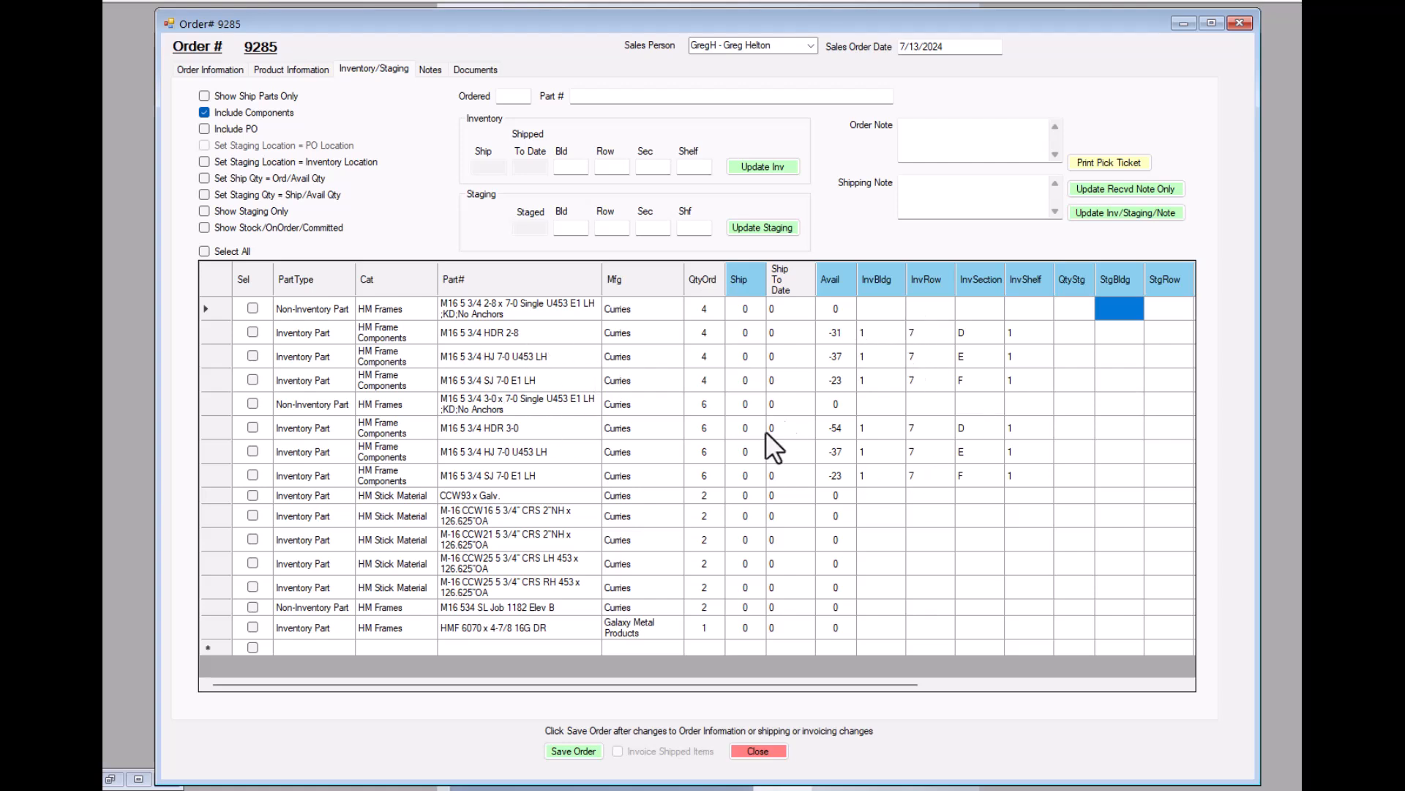
click(204, 112)
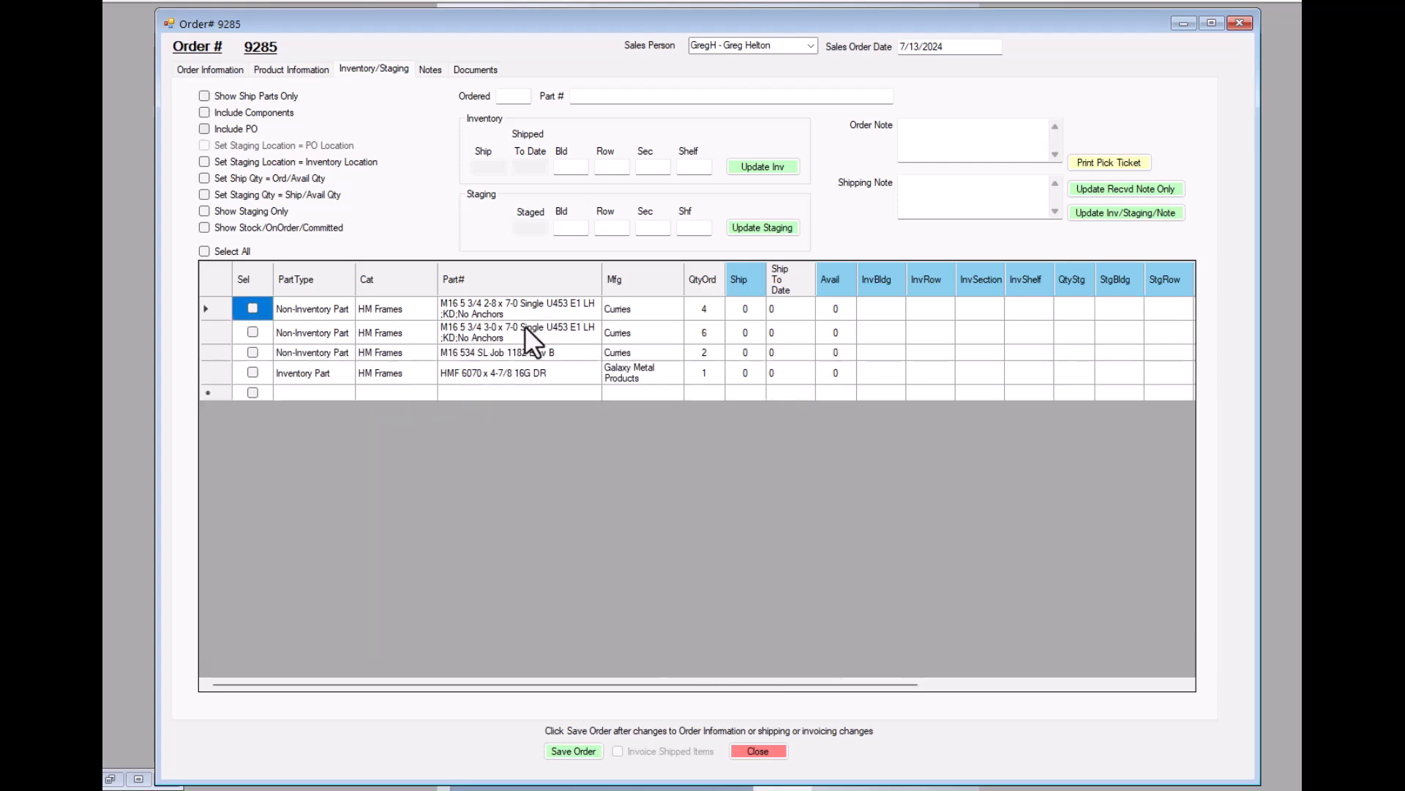
Step: Review the frame order's four frame parts, their empty inventory and staging locations, and their order notes
click(497, 309)
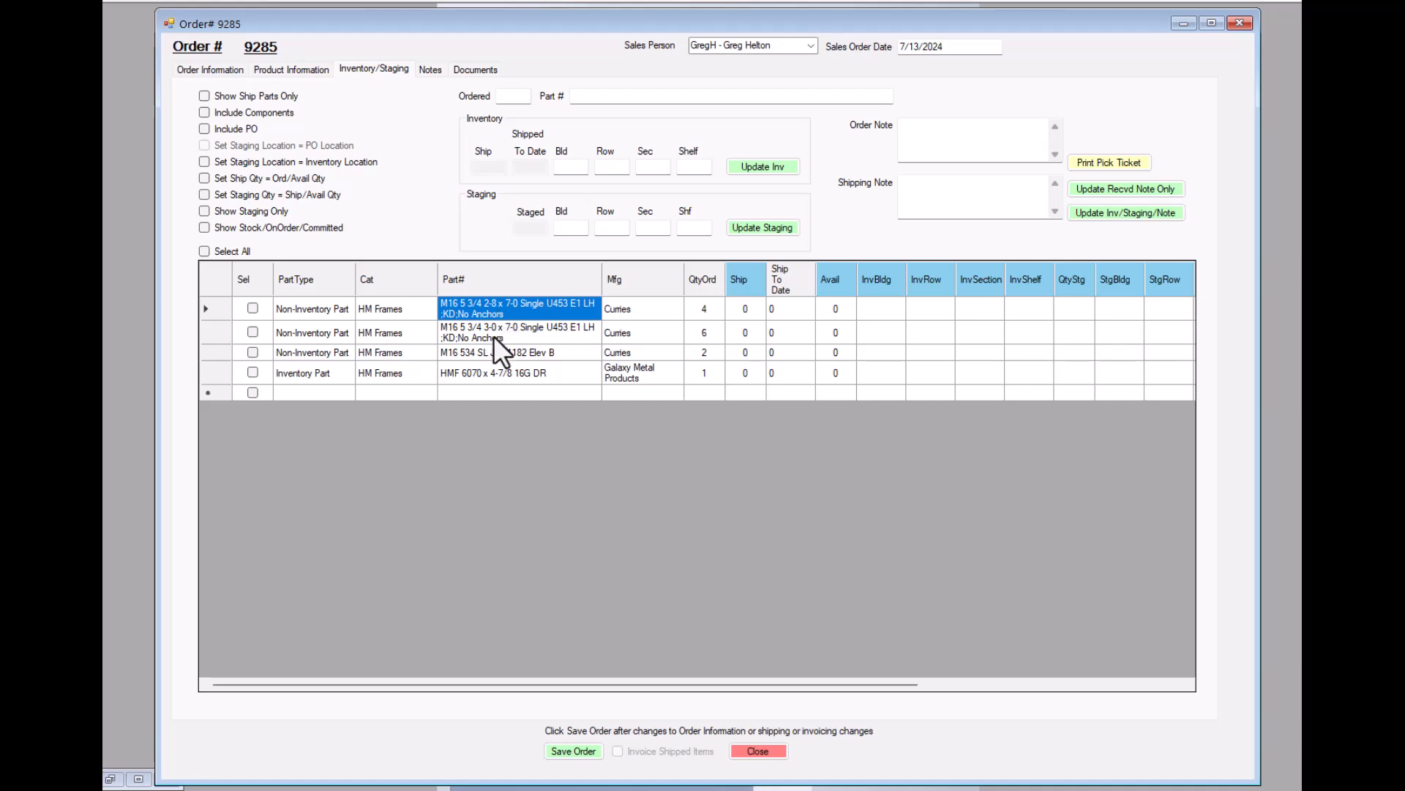
click(493, 335)
click(512, 353)
click(508, 373)
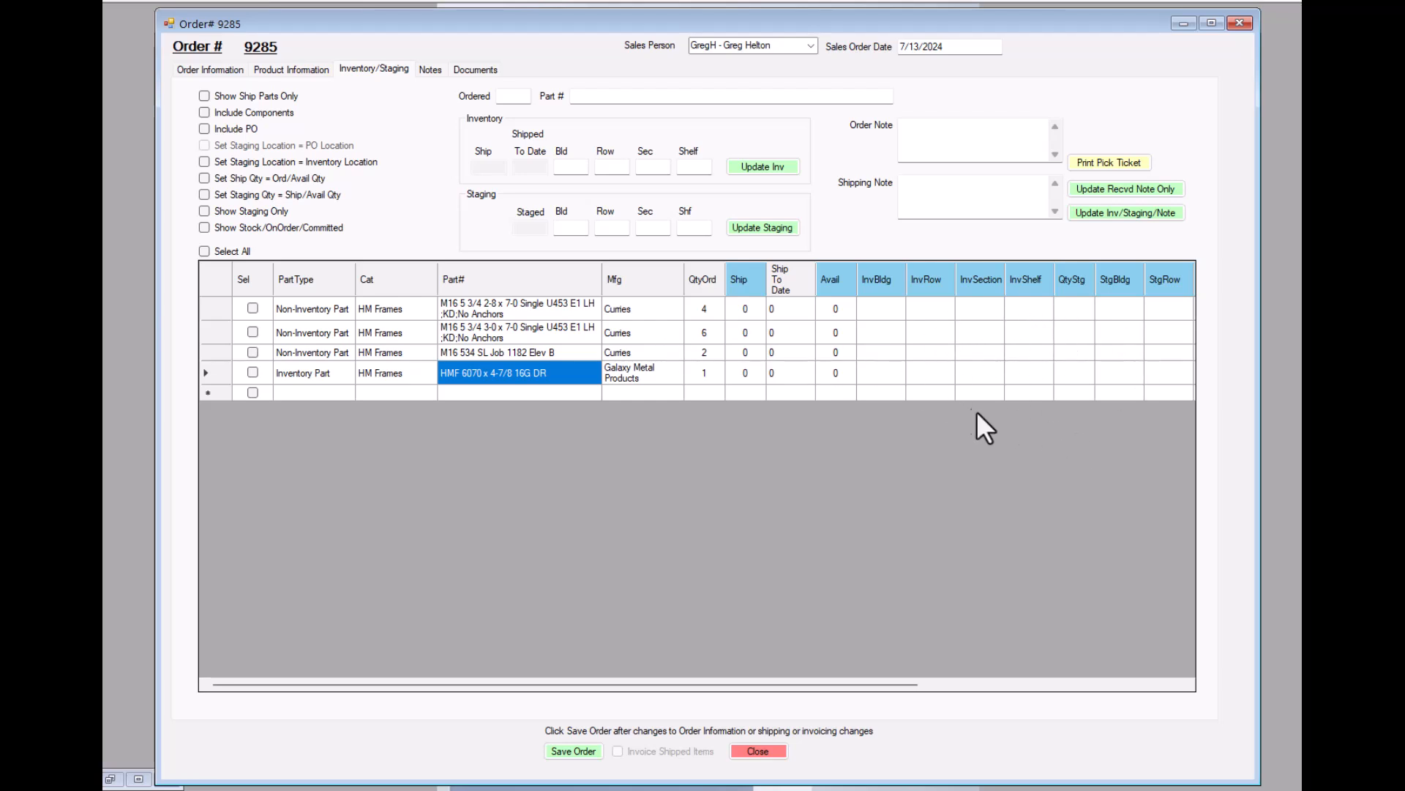
drag(841, 685, 1047, 722)
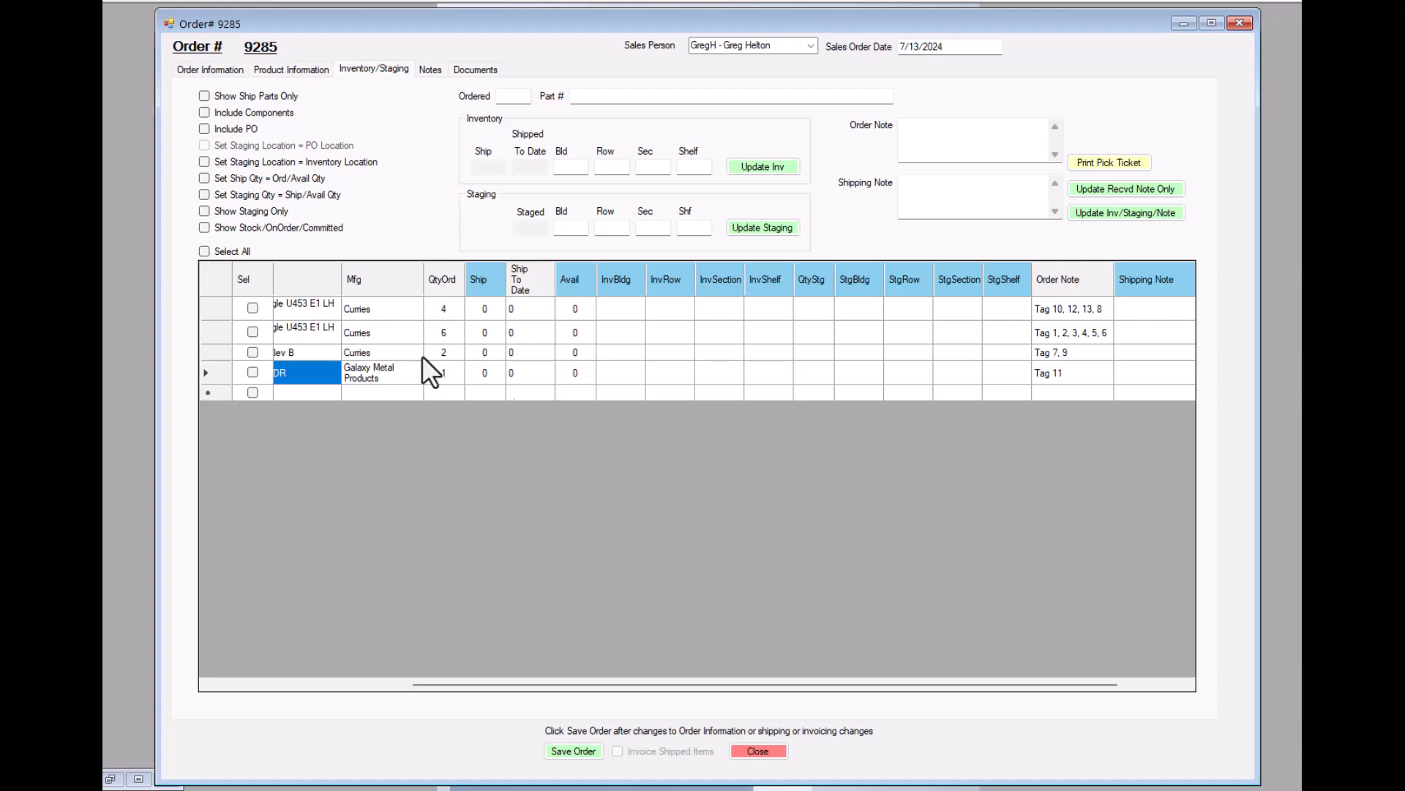
drag(793, 683, 555, 693)
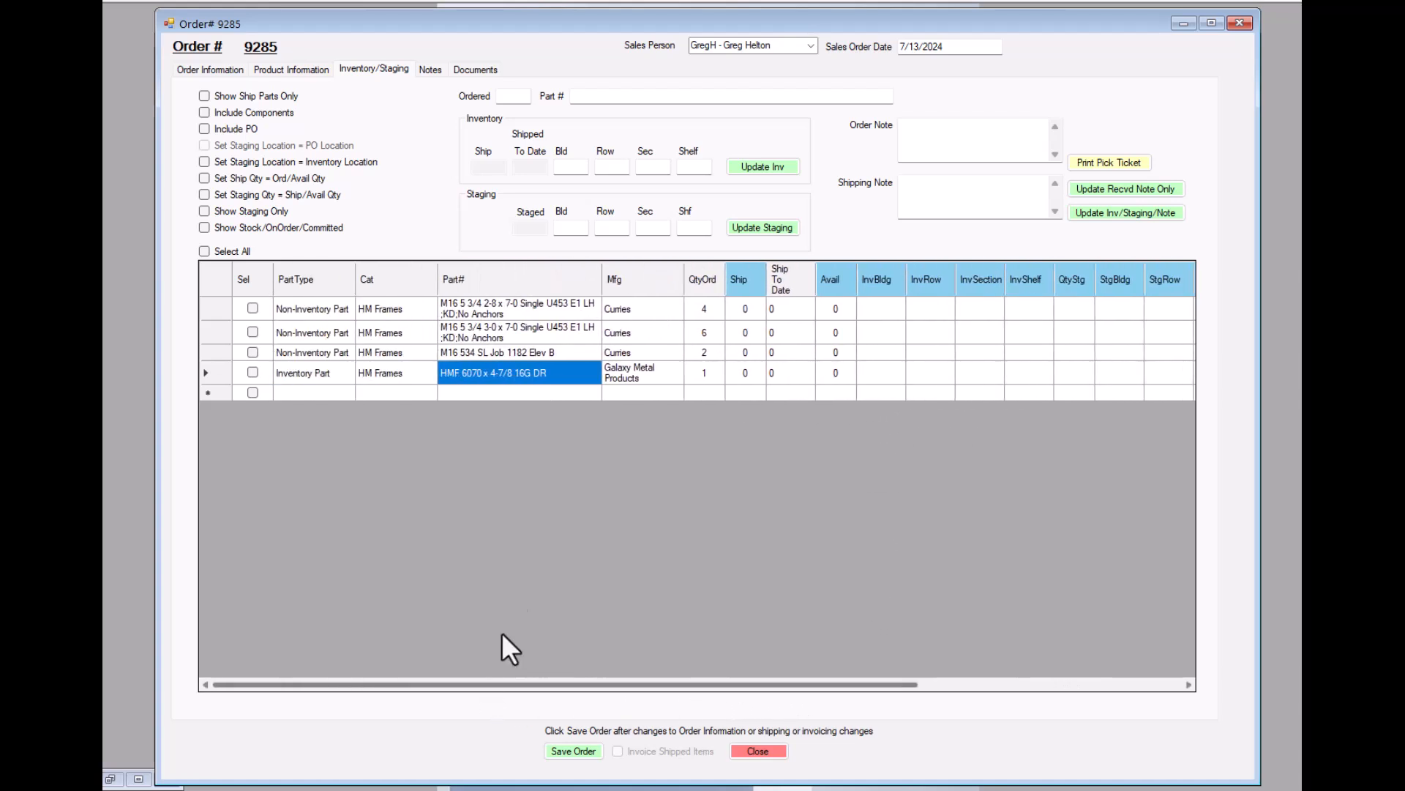
Step: Minimize the frame order, restore the hardware order and review its stock figures, inventory locations, staging fields and order notes
click(1185, 23)
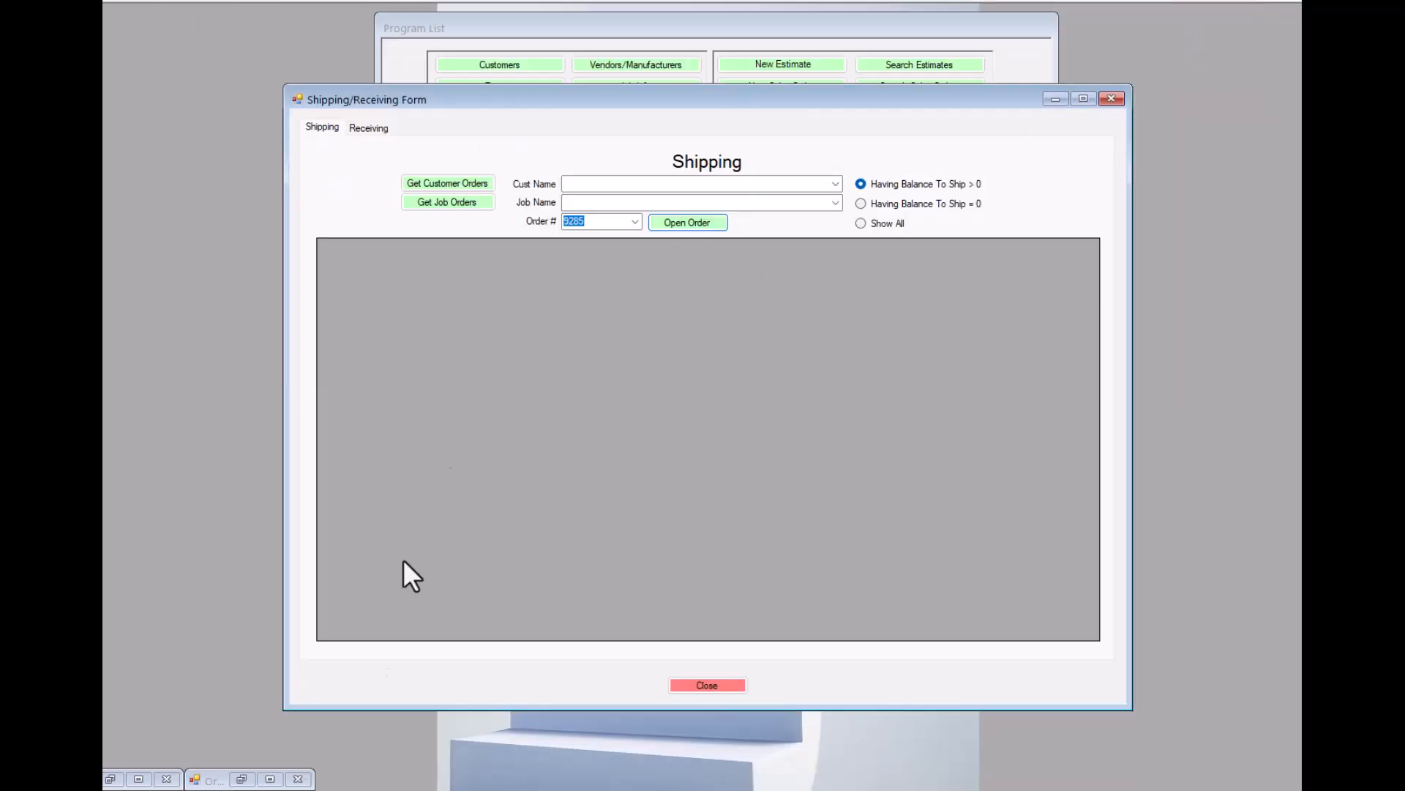
click(111, 780)
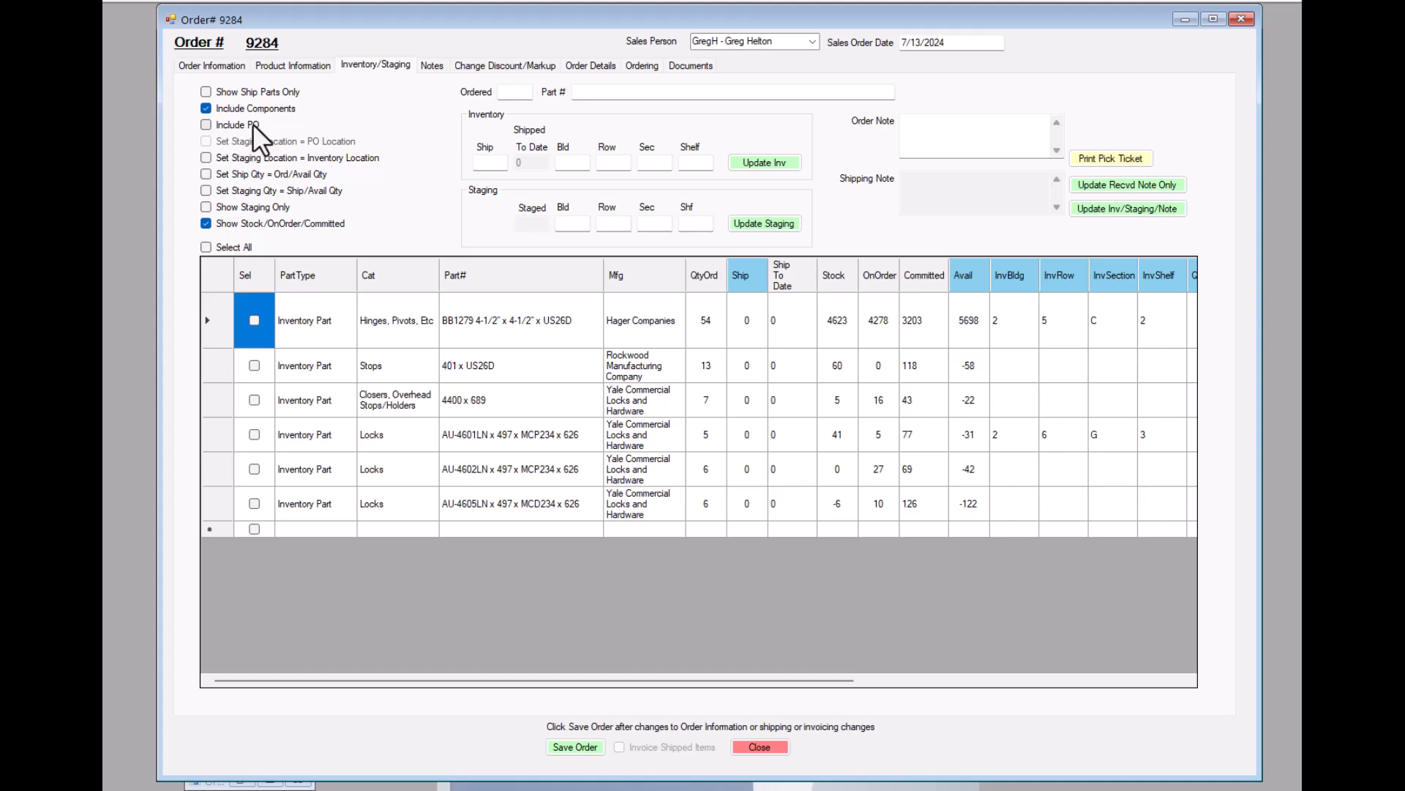
drag(590, 678, 1060, 720)
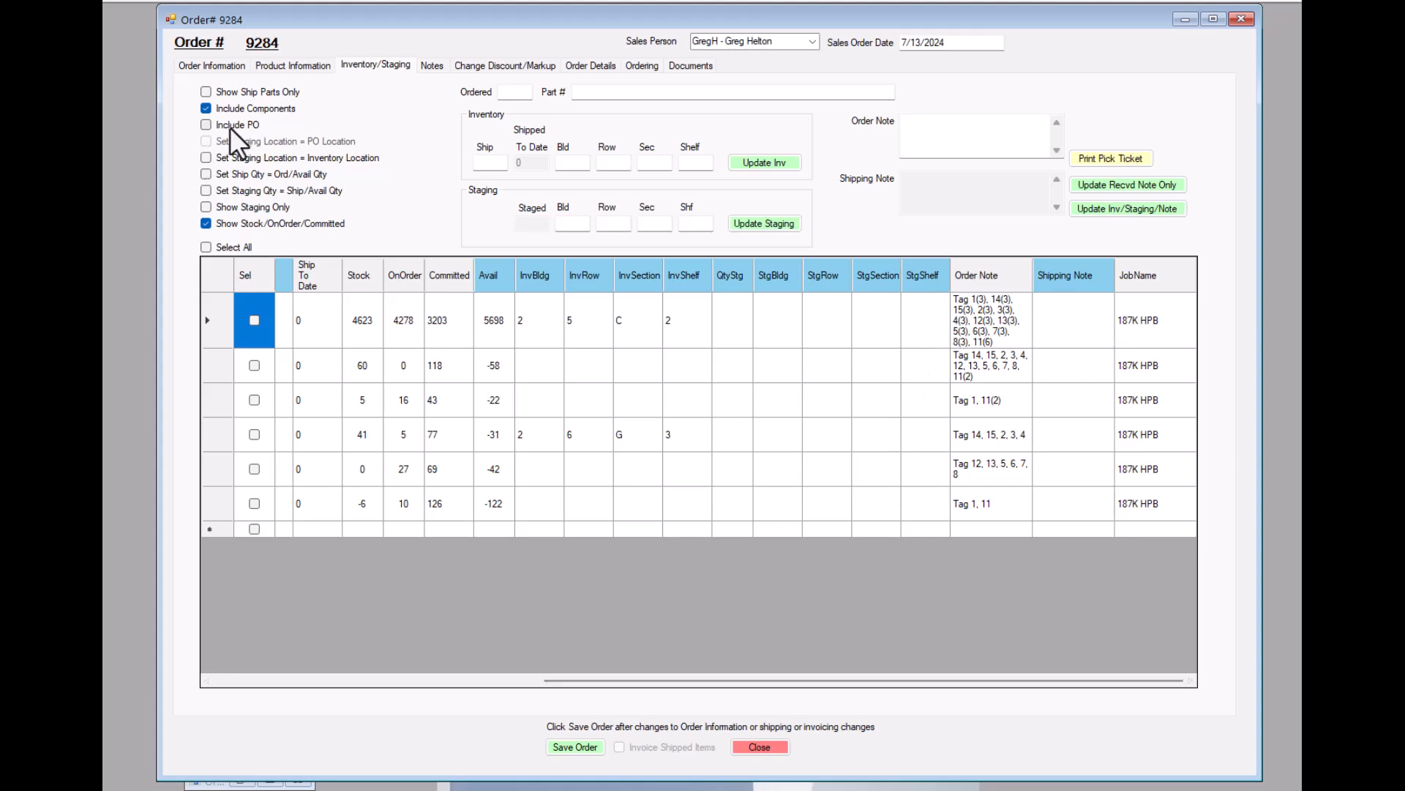
drag(646, 679, 374, 714)
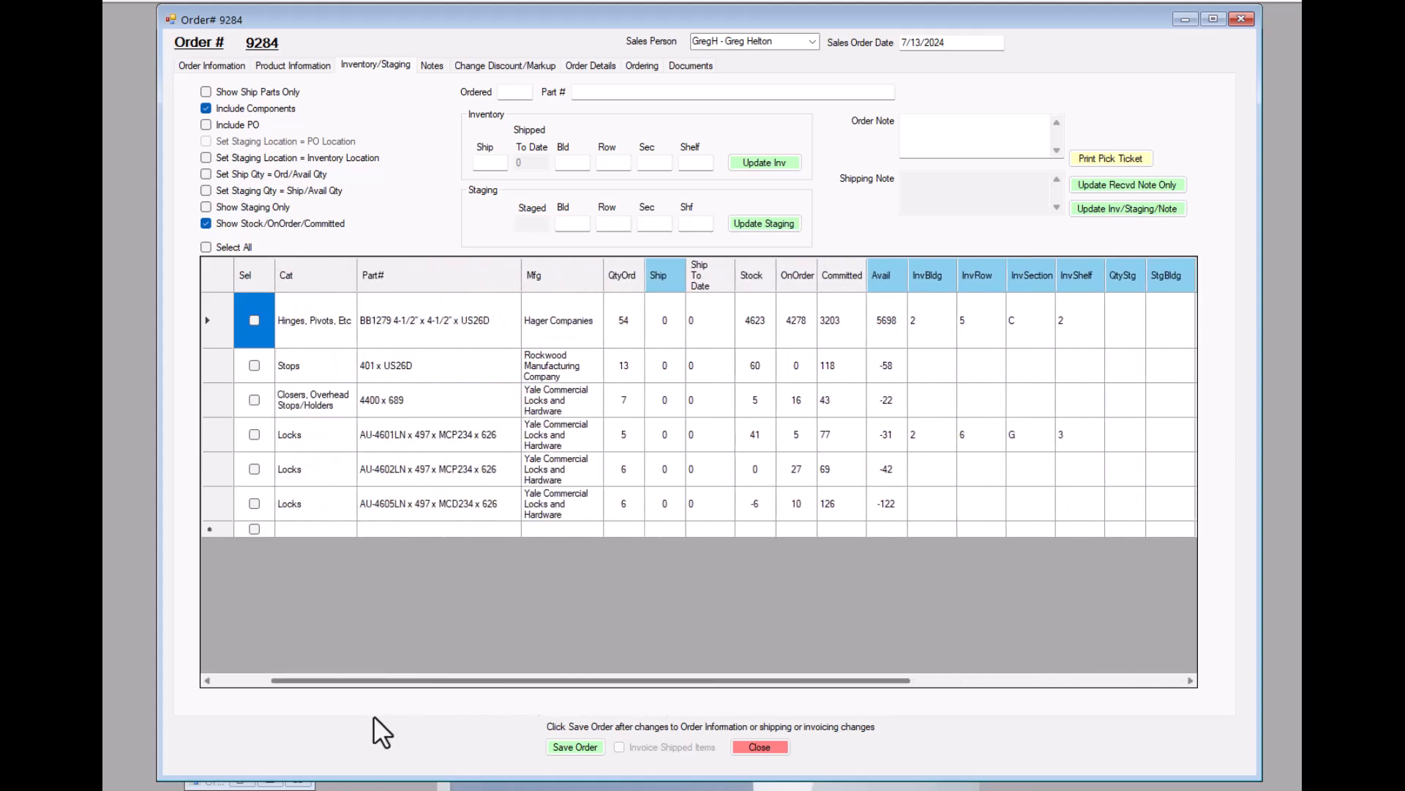
drag(565, 679, 1098, 702)
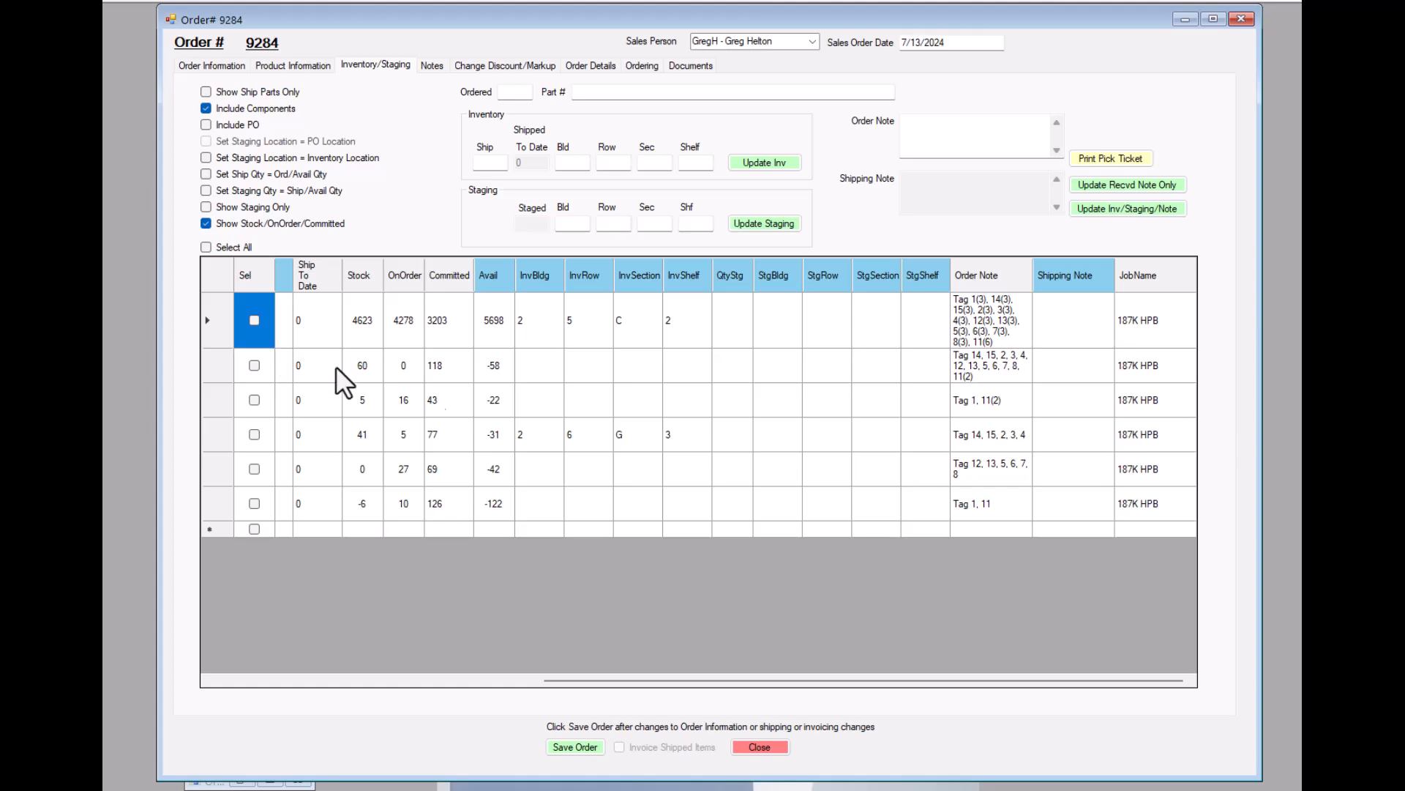
Step: Include the purchase order details in the hardware order's list and compare the staging location fields with the hinges' PO staging location
click(205, 124)
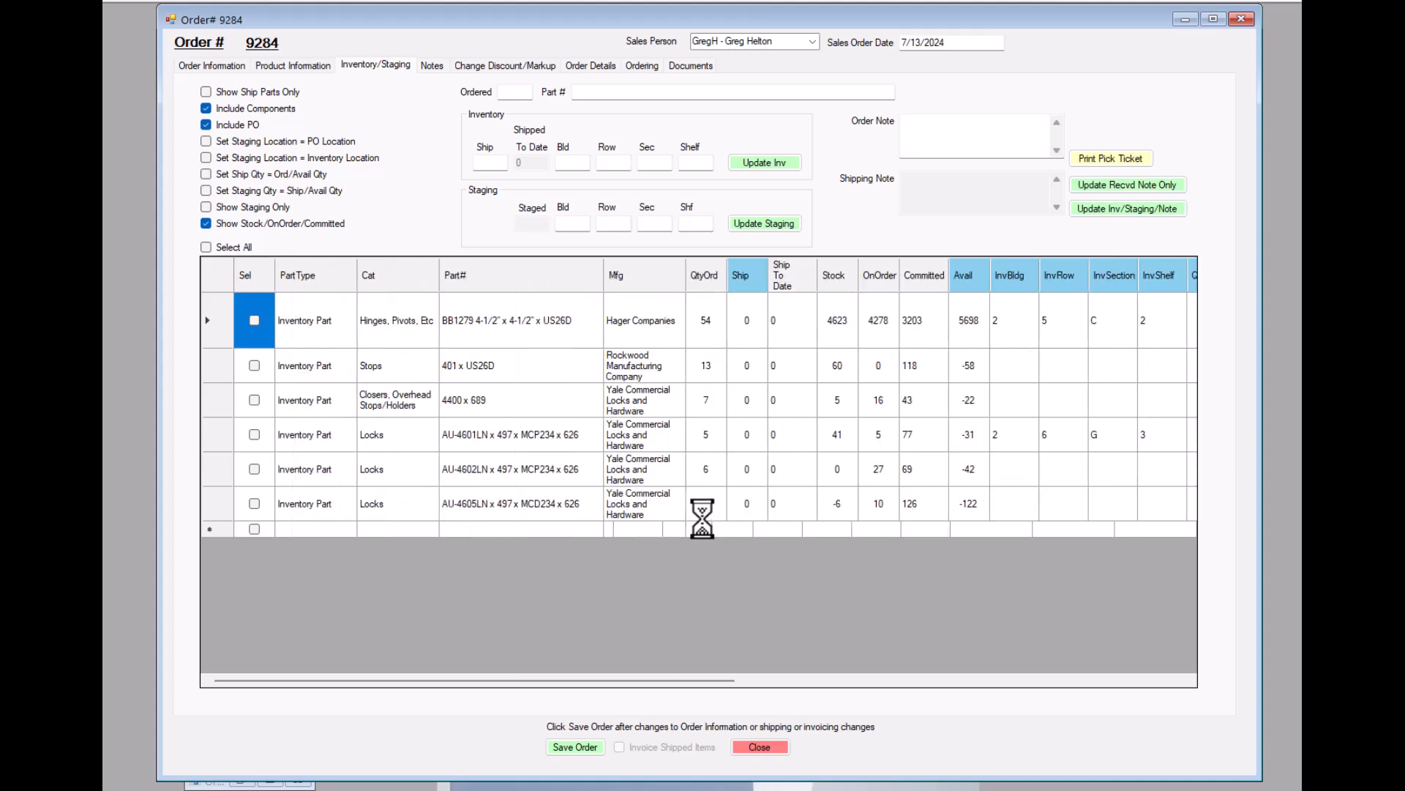
drag(658, 679, 1203, 705)
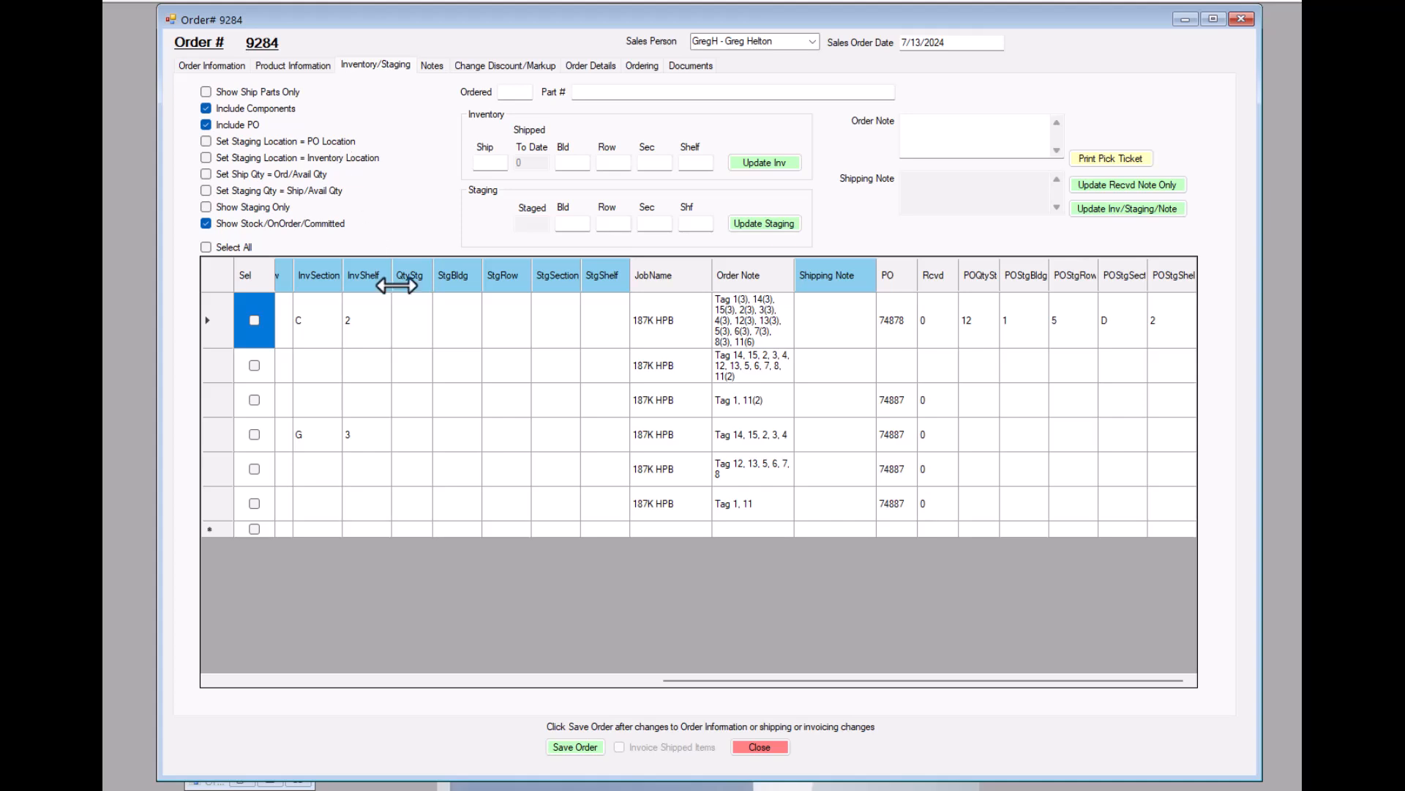
click(450, 311)
drag(450, 310, 598, 498)
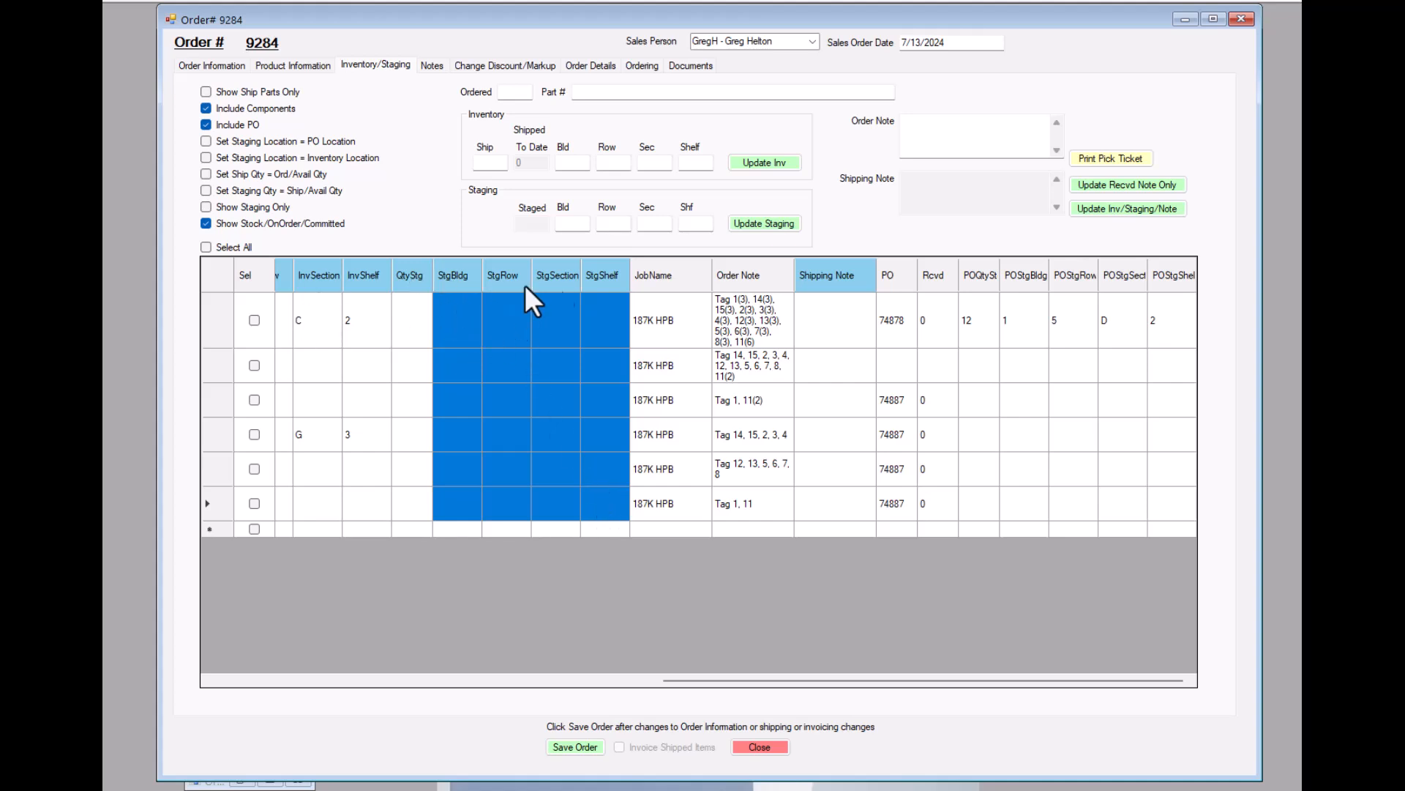
click(568, 336)
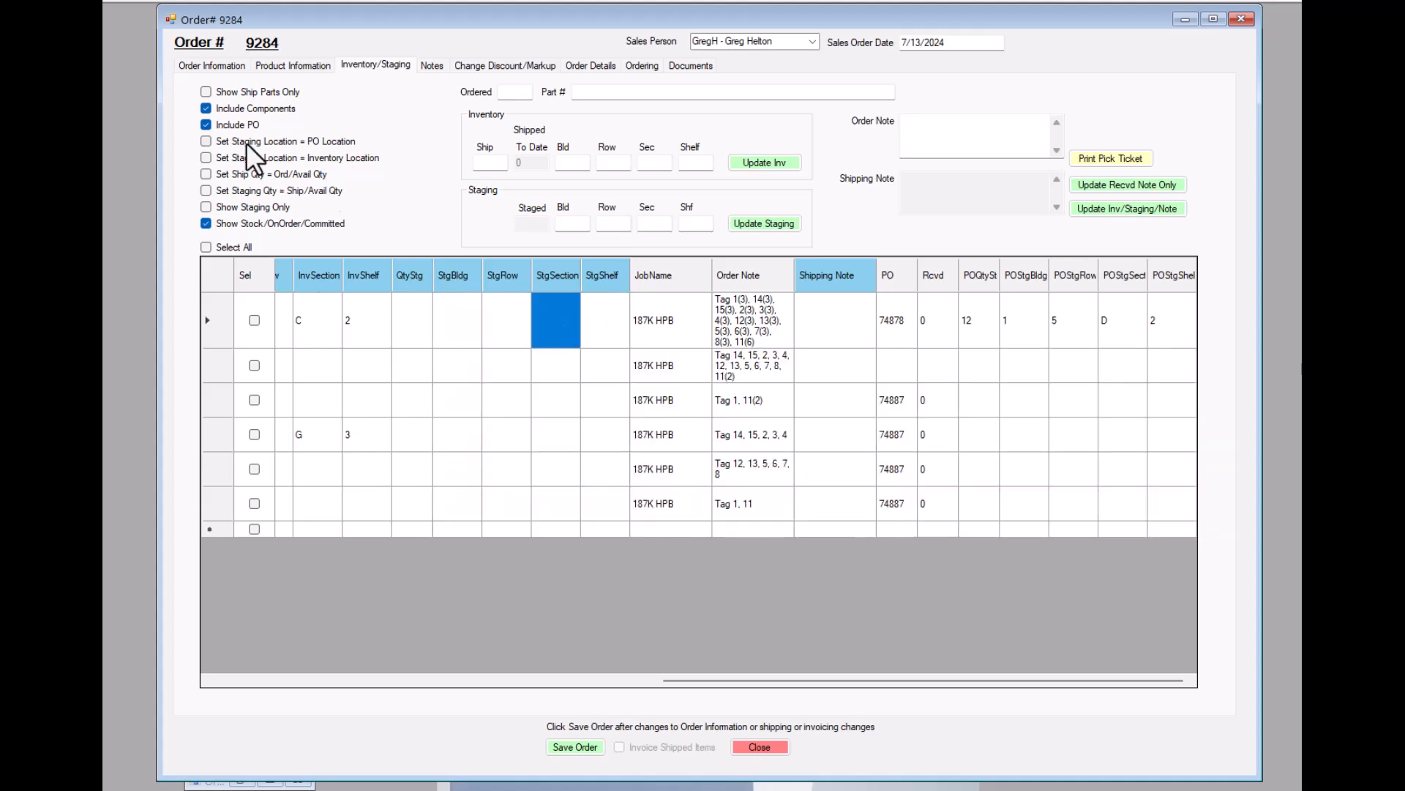
drag(1014, 304, 1162, 320)
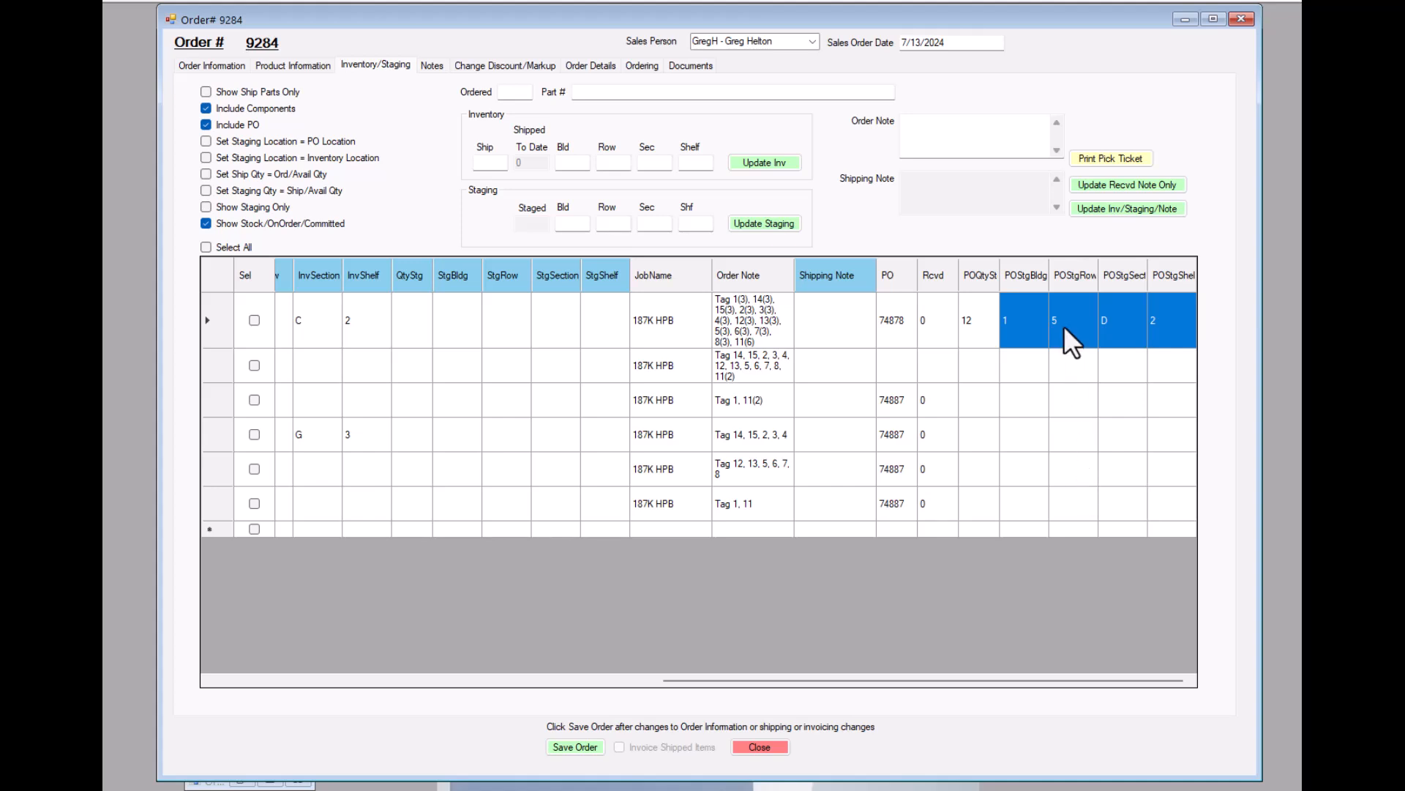
Step: Set the hardware parts' staging locations equal to their PO locations
drag(447, 317, 594, 326)
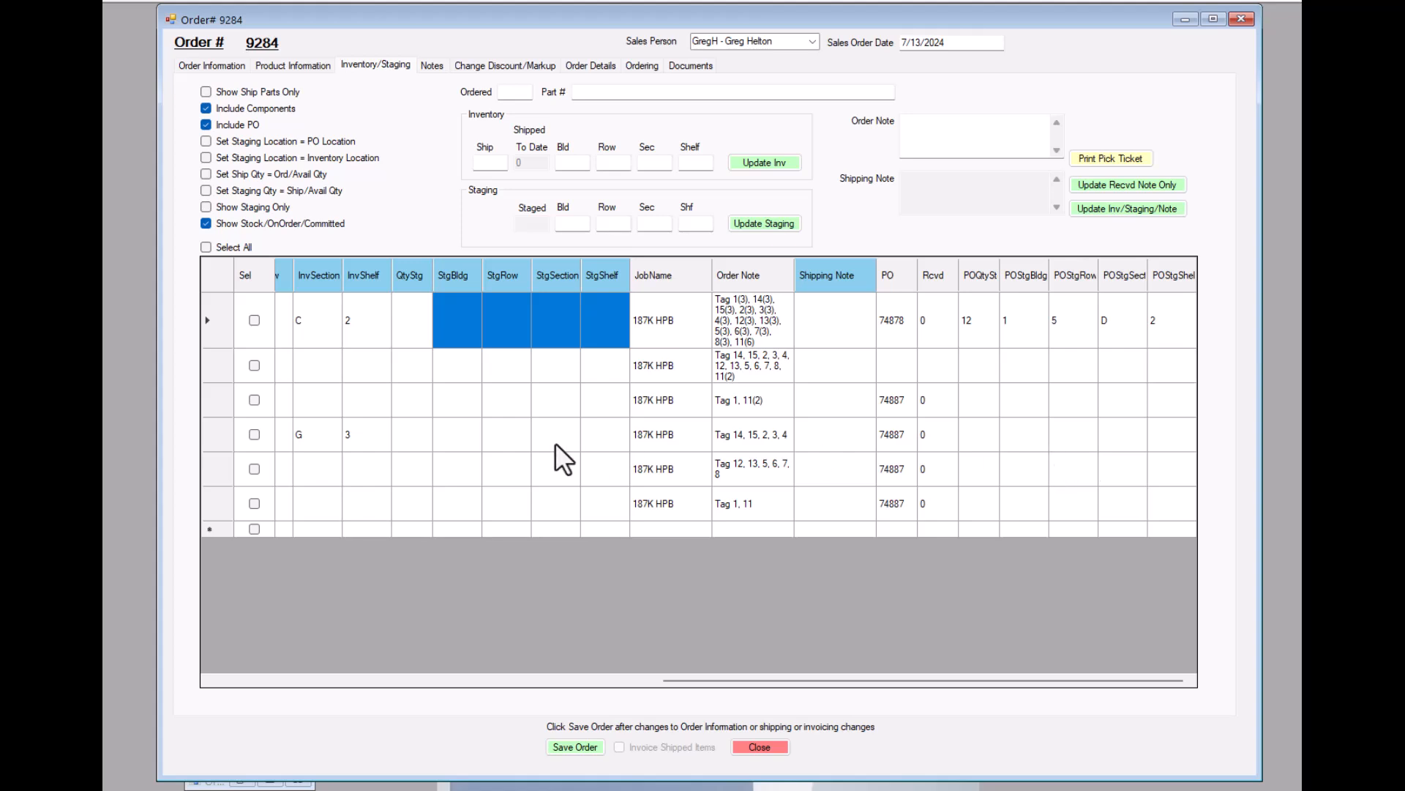
click(501, 368)
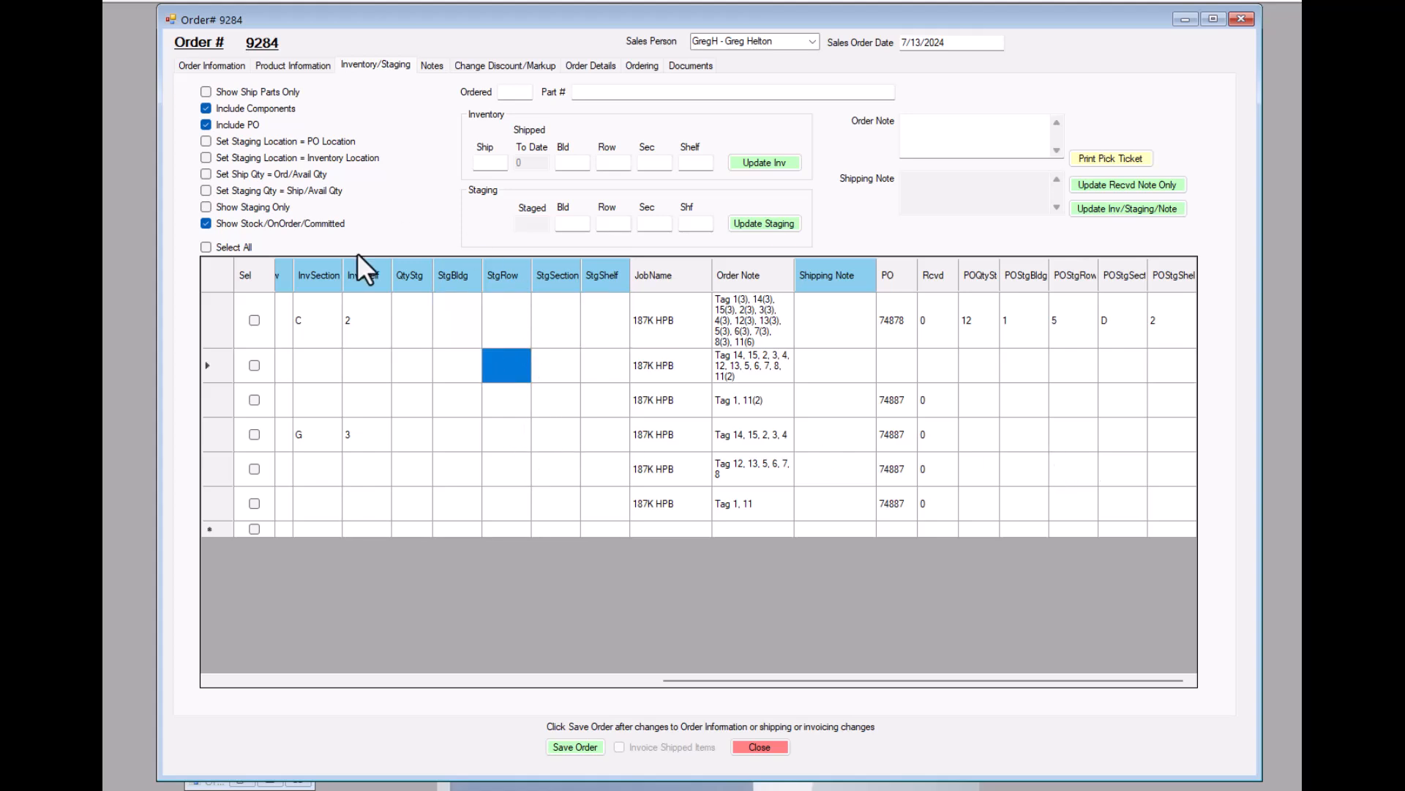
click(205, 142)
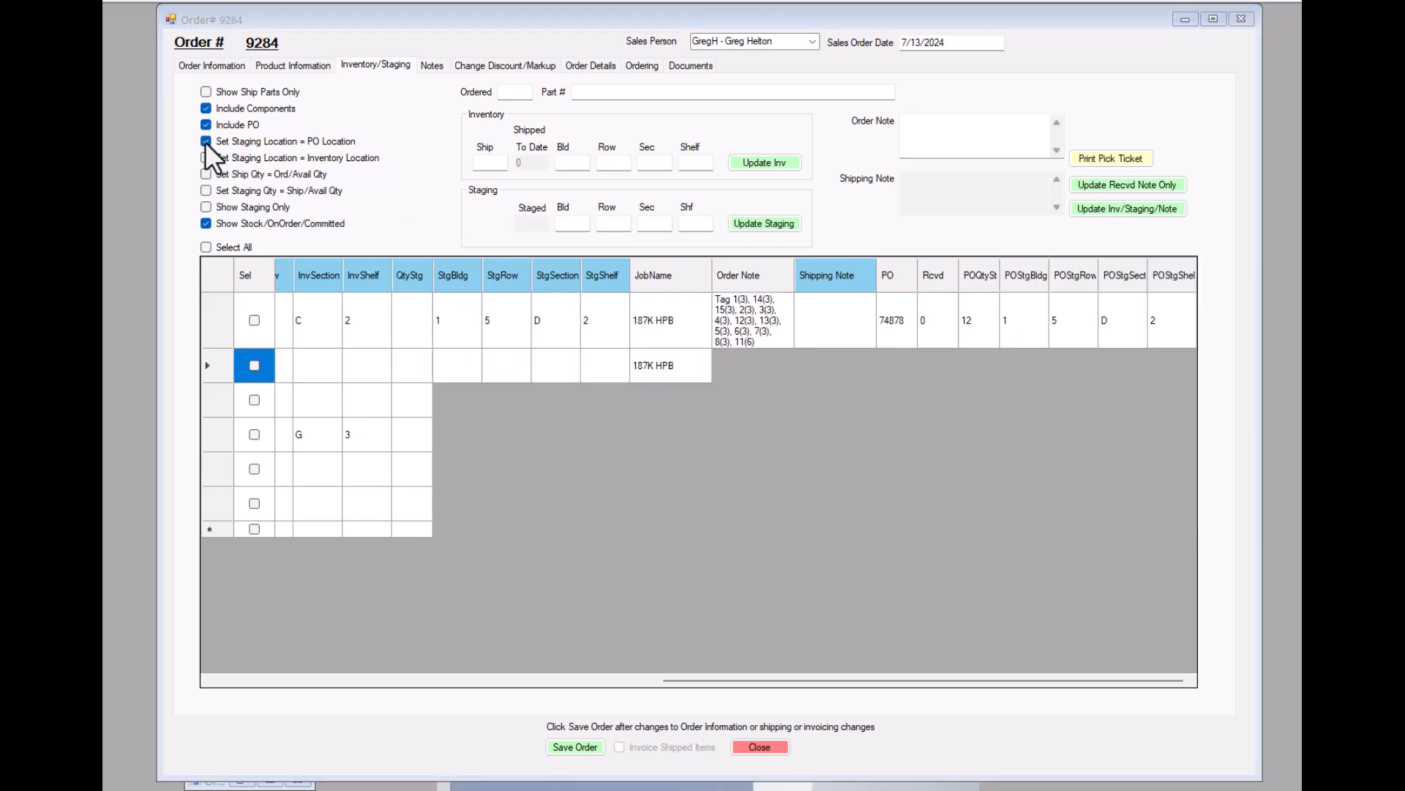
click(724, 455)
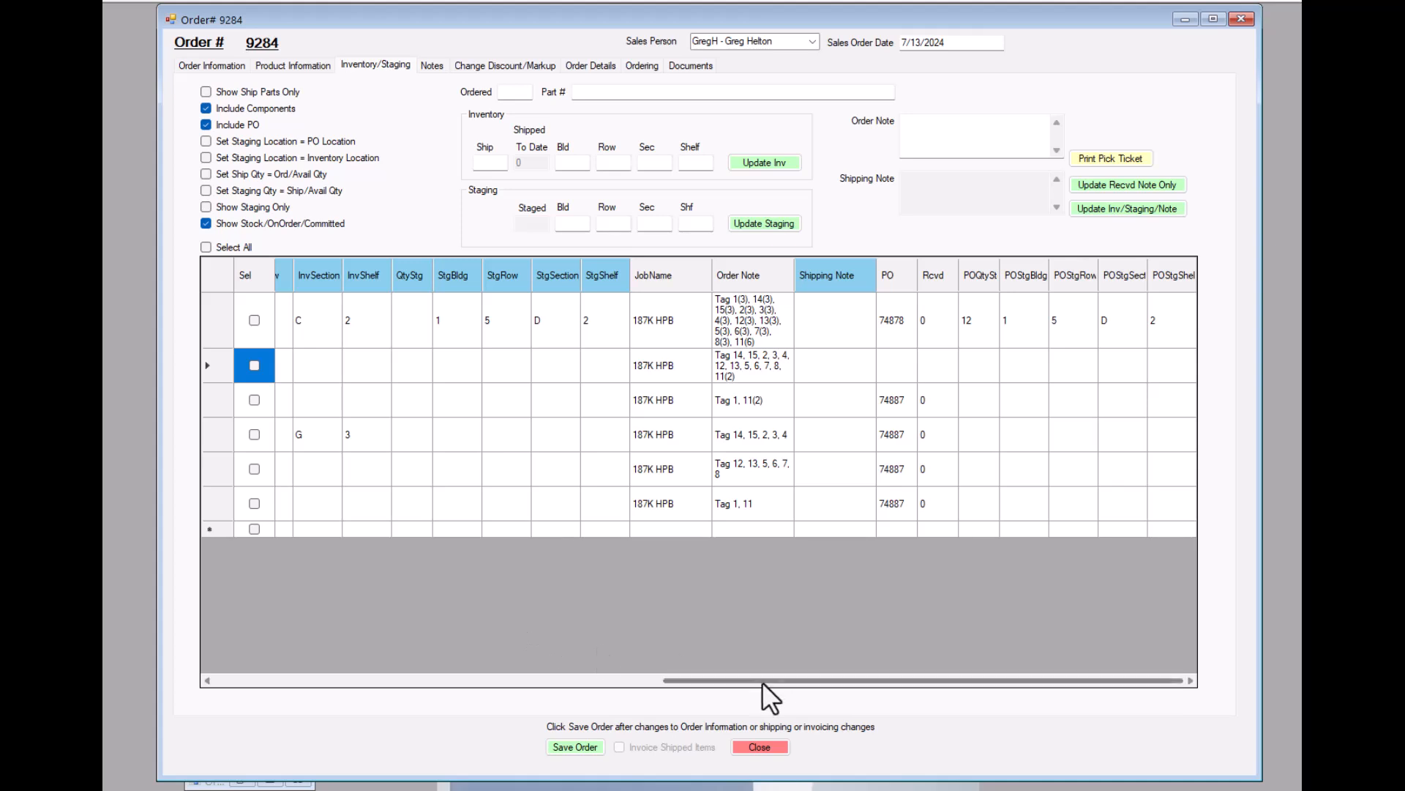
Step: Set the hardware parts' staging locations equal to their inventory locations
drag(762, 681, 513, 687)
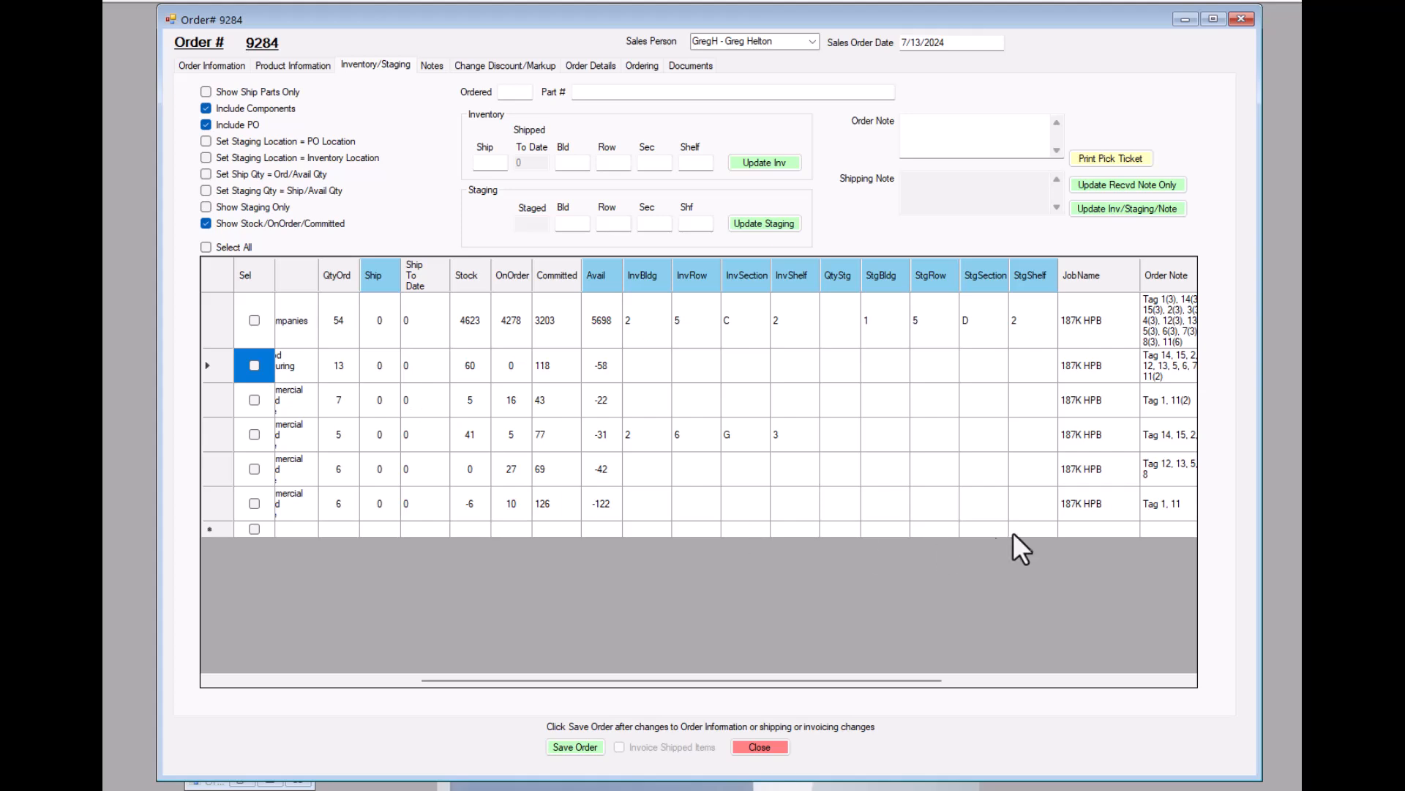
drag(821, 677, 841, 678)
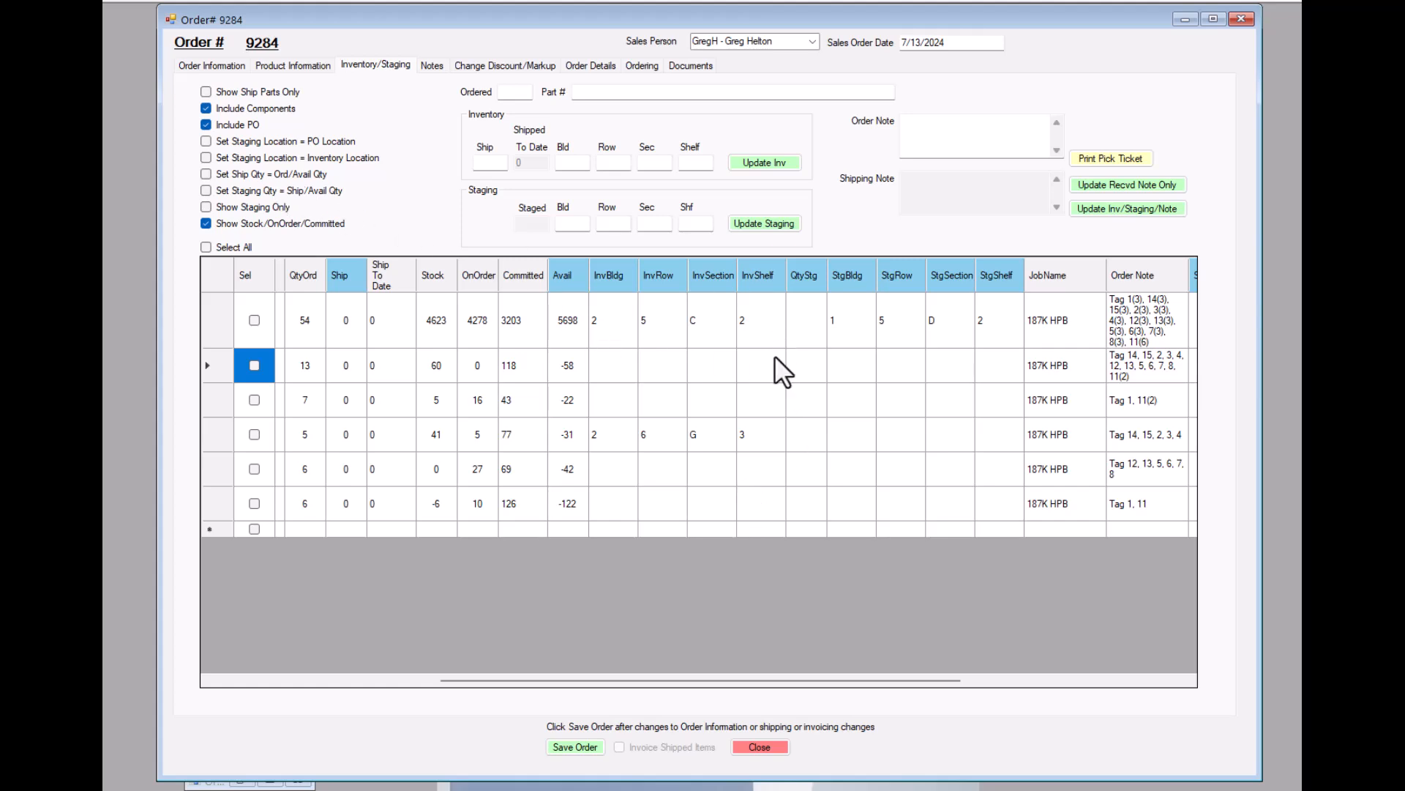
click(208, 157)
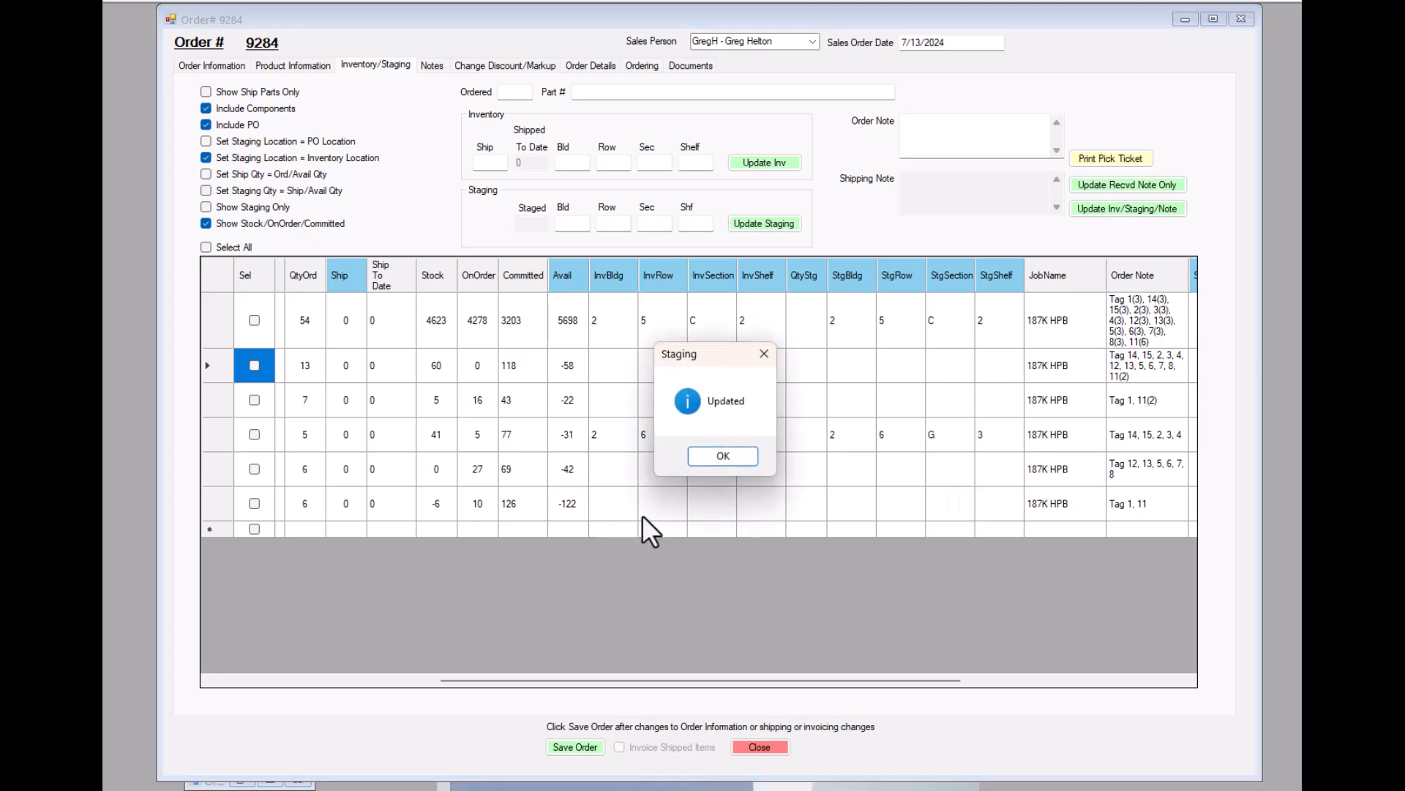
click(728, 455)
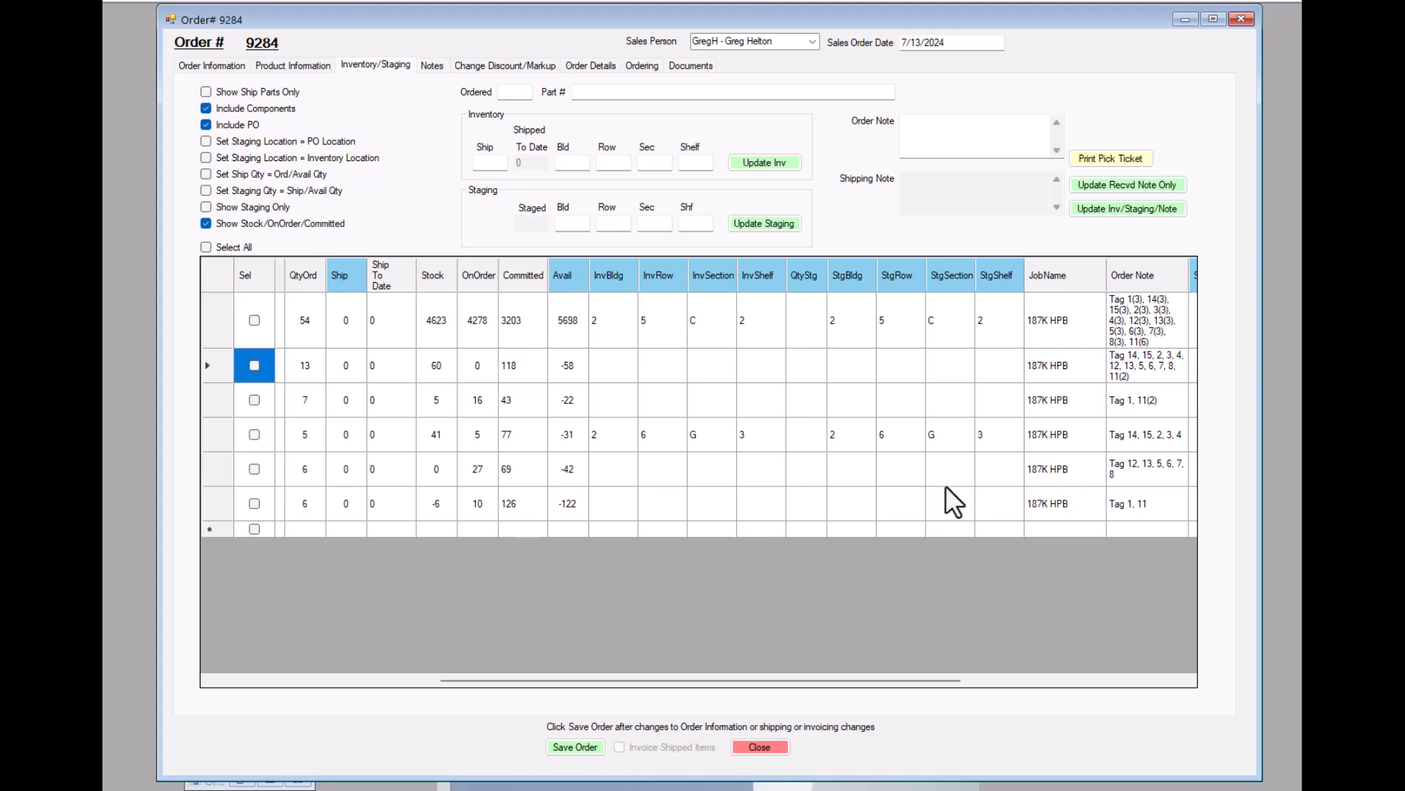
Step: Update the staging location of all hardware parts to building 2, row 5, section C, shelf 1, and hide the stock/on order/committed figures
click(576, 224)
text(2)
click(612, 222)
text(5)
click(655, 227)
text(C)
click(706, 223)
right_click(701, 227)
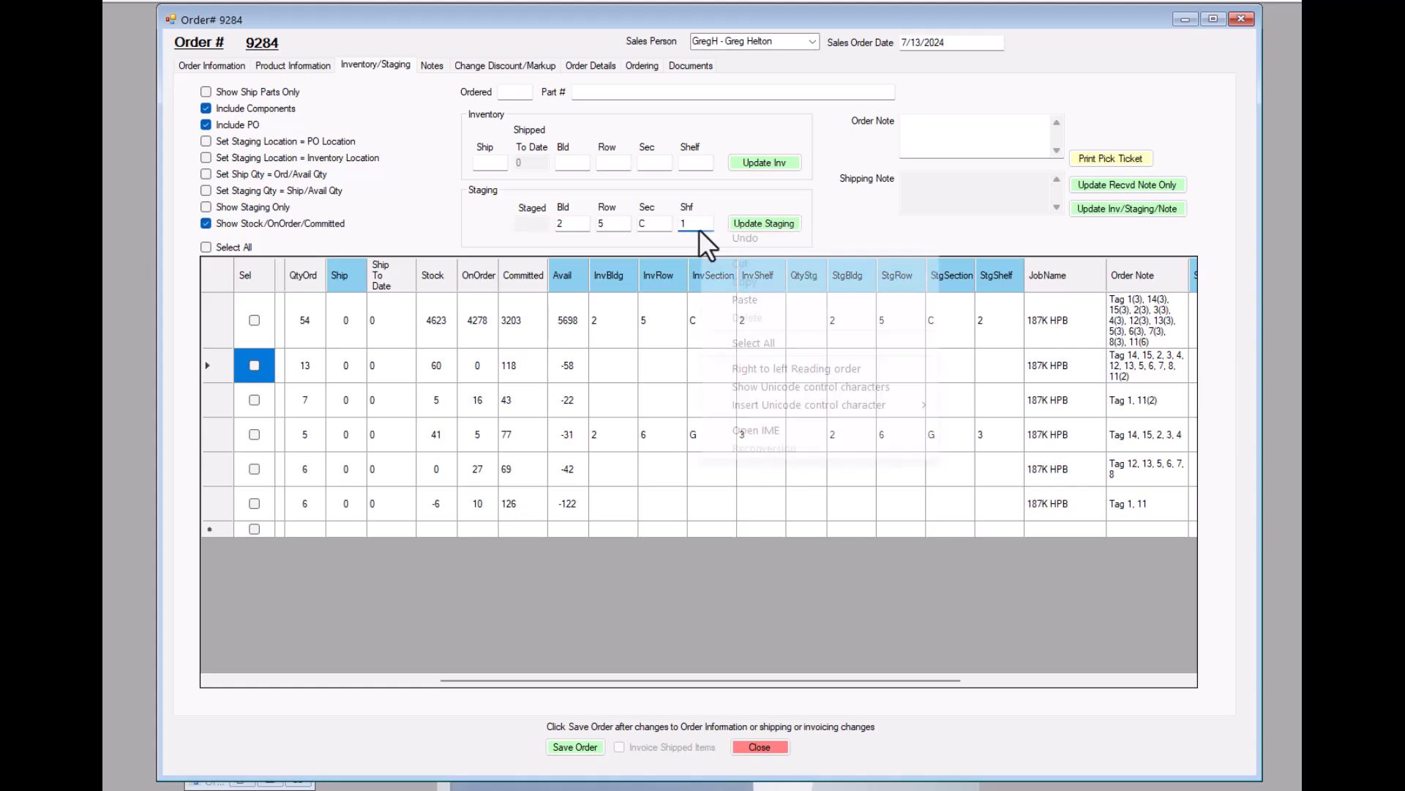
click(862, 206)
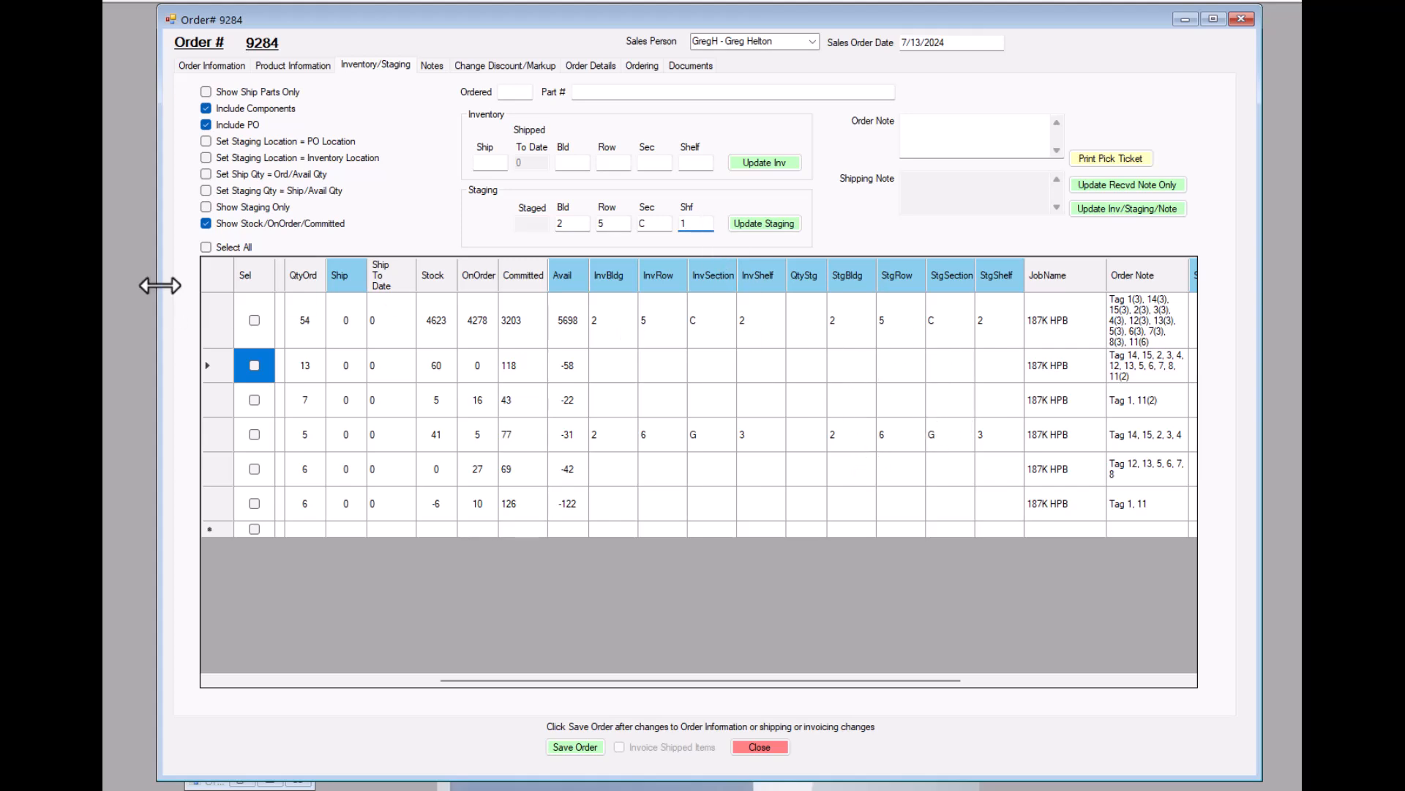
click(207, 247)
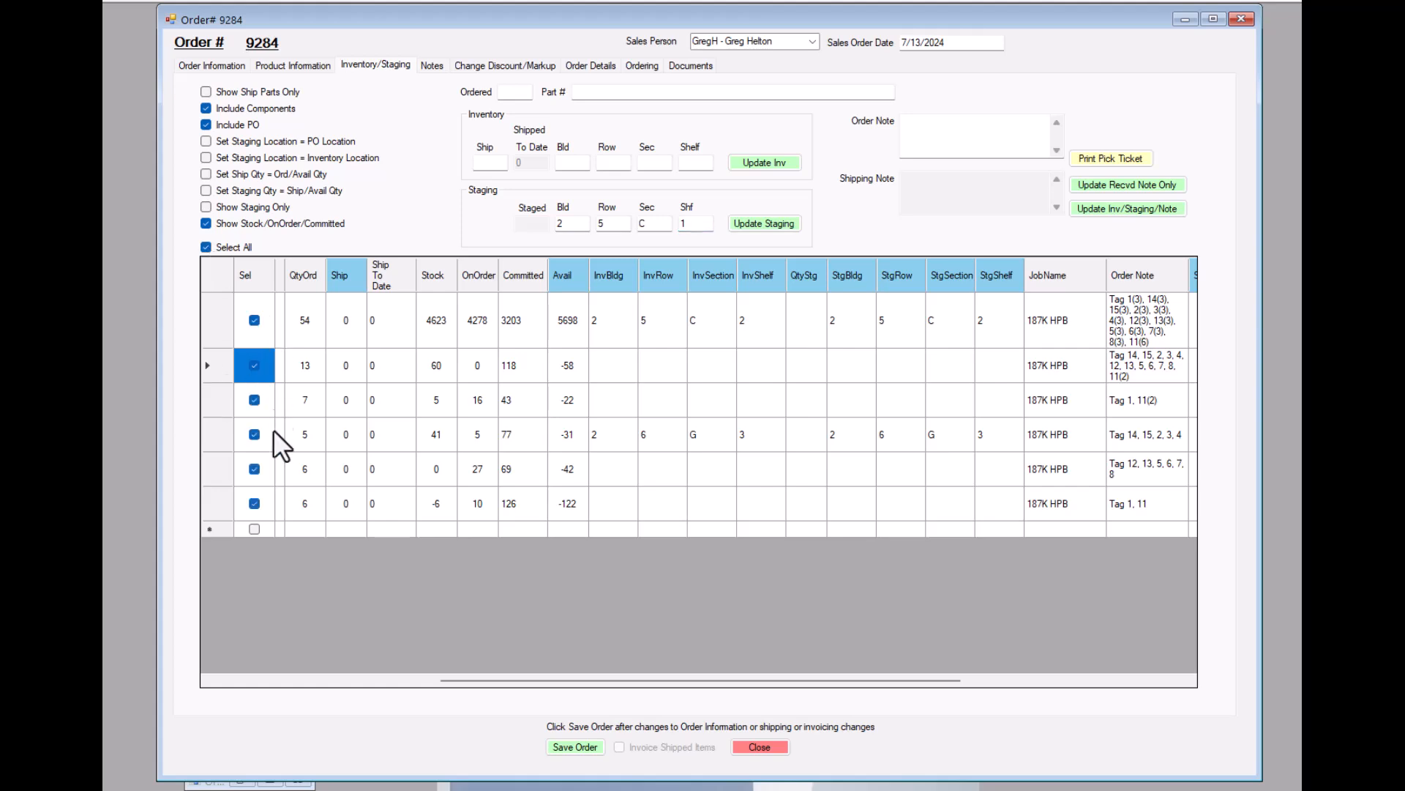
click(769, 224)
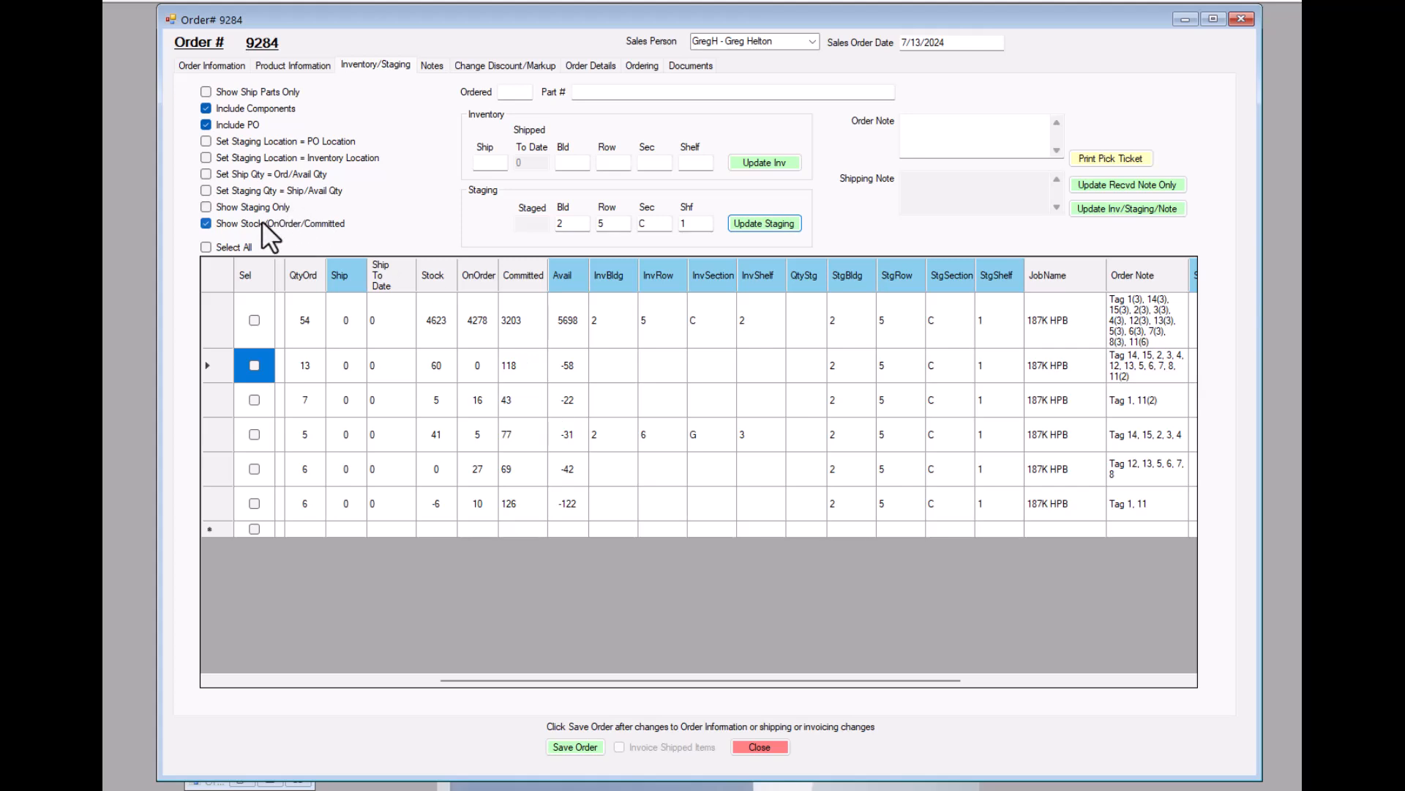
click(207, 223)
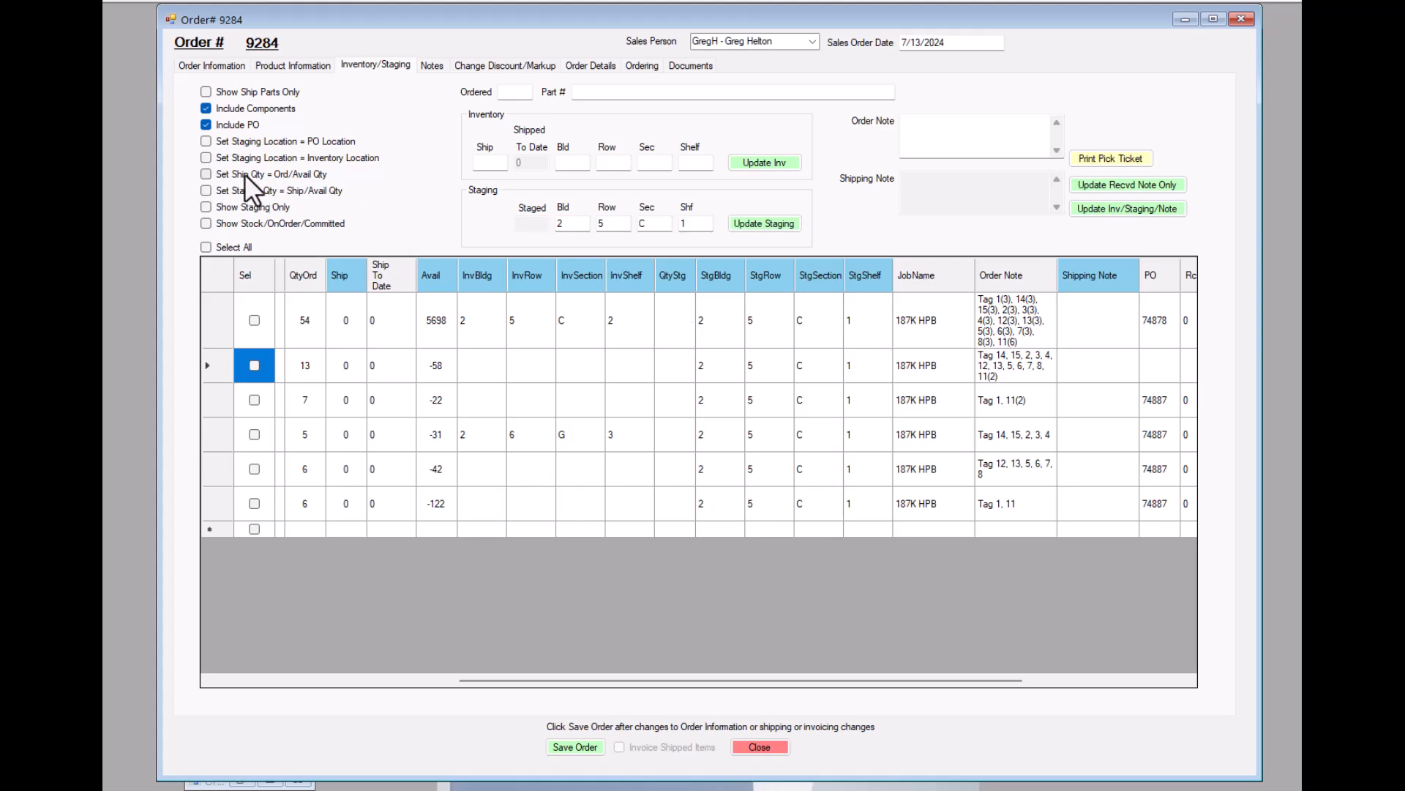
Step: Enter staged quantities of 54 for the BB1279 hinges and 13 for the 401 x US26D stops
click(672, 323)
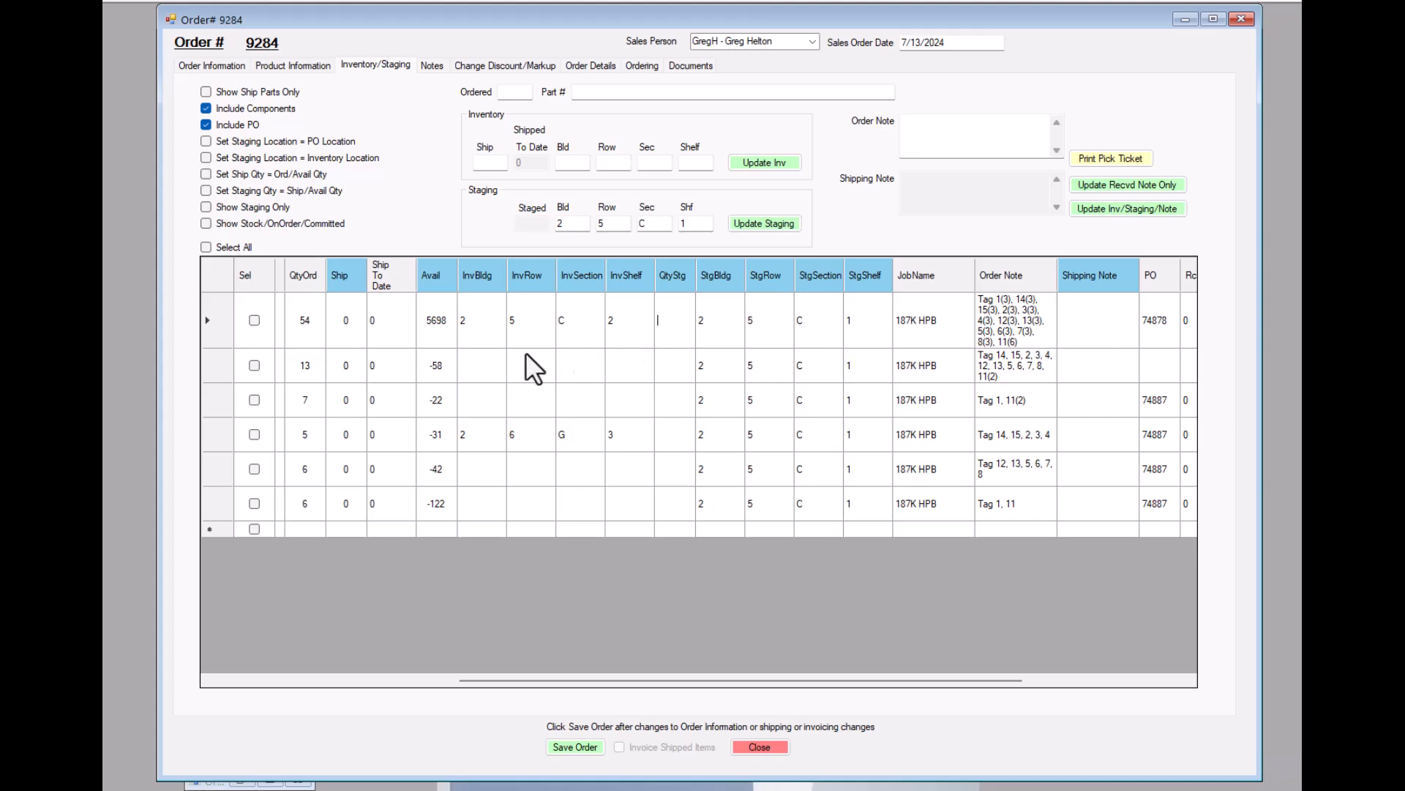
text(54)
click(674, 367)
click(666, 366)
text(43)
drag(681, 370, 639, 371)
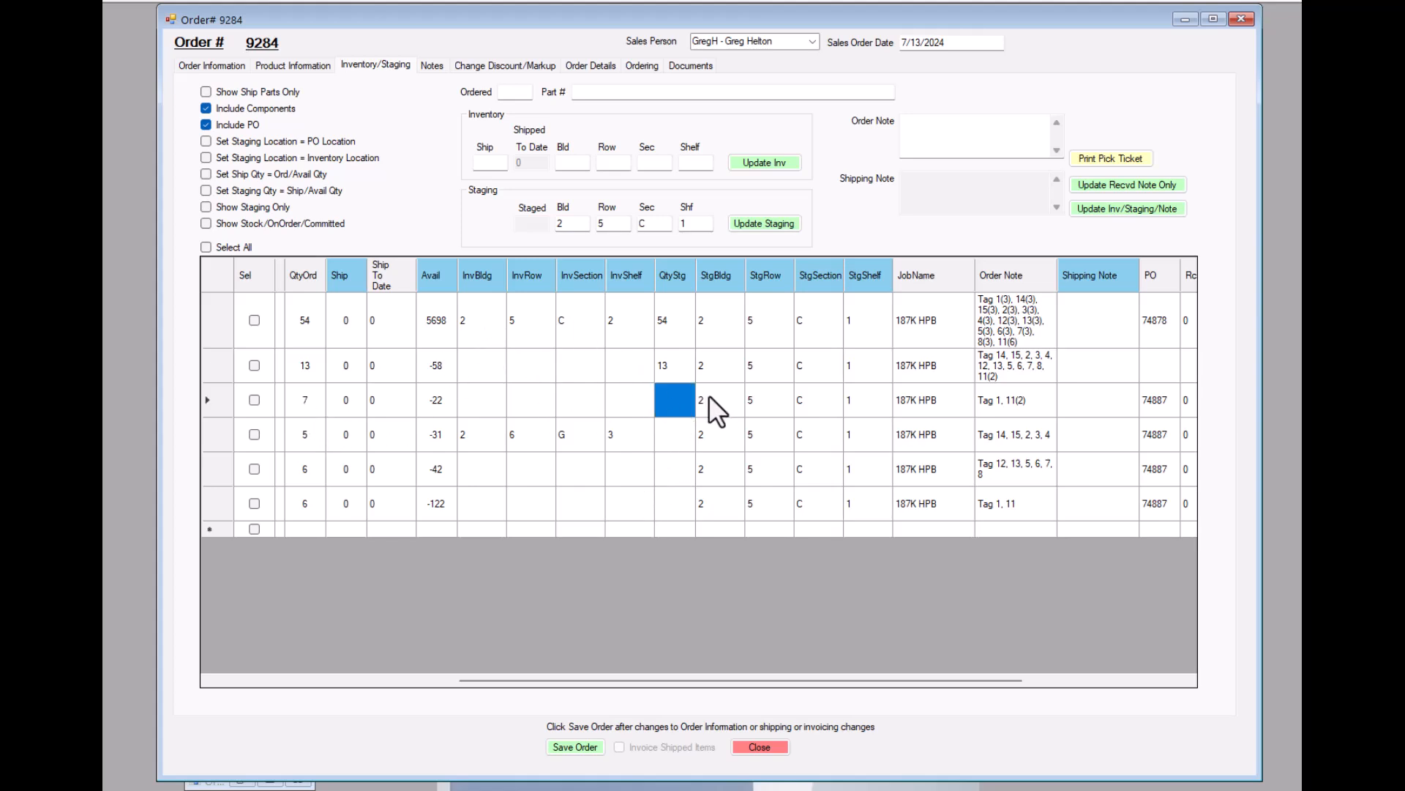
Step: Clear the staged quantities of the 401 x US26D stops and the BB1279 hinges
click(673, 362)
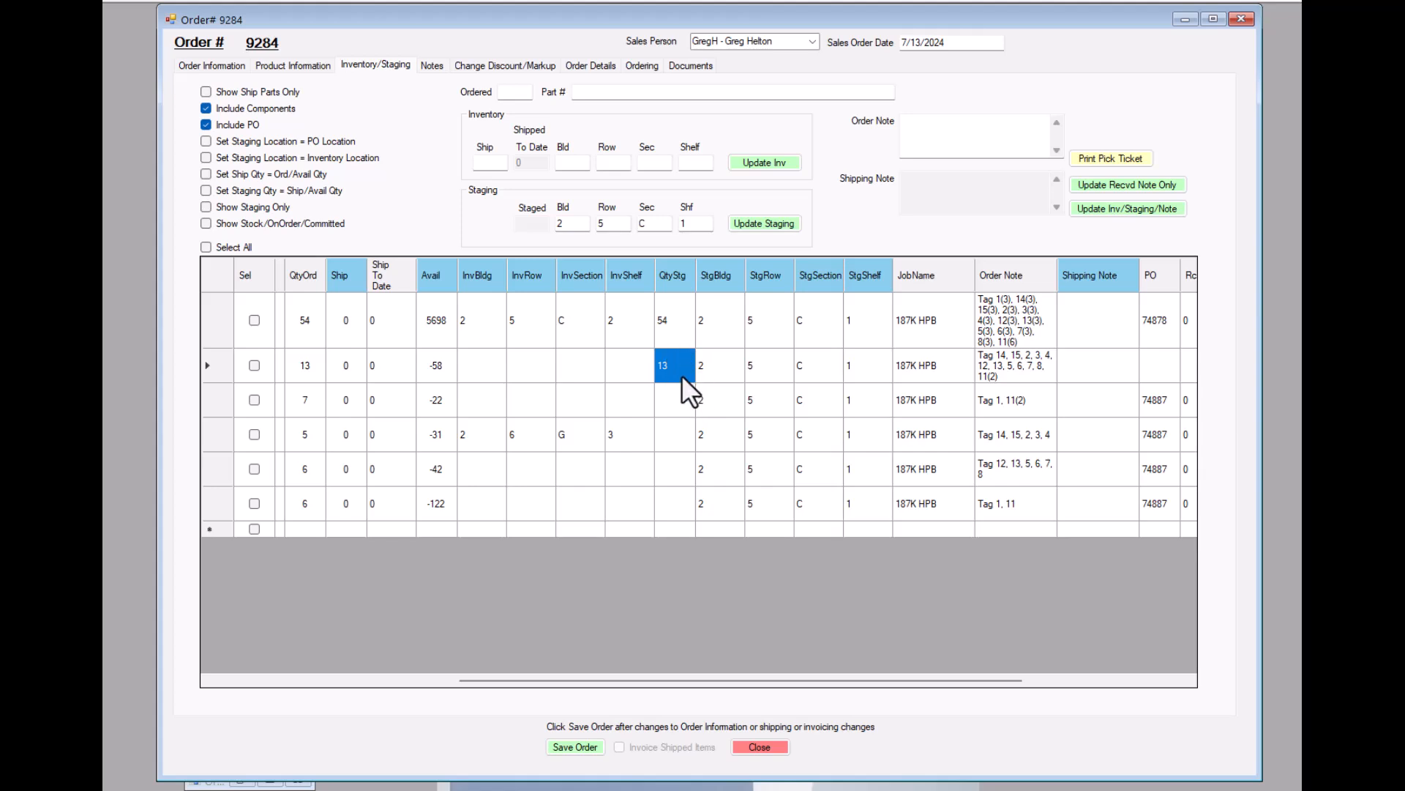
key(BackSpace)
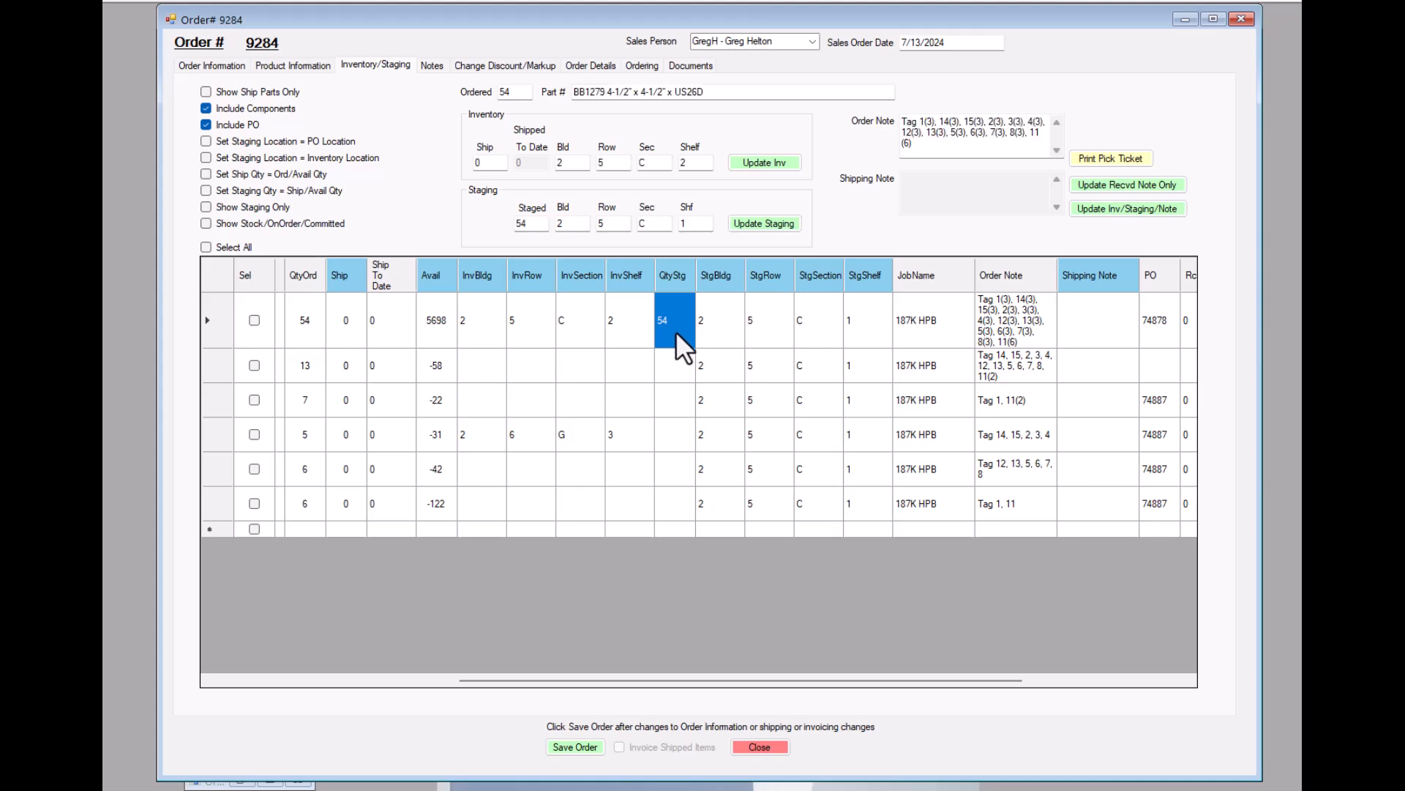
click(678, 327)
key(BackSpace)
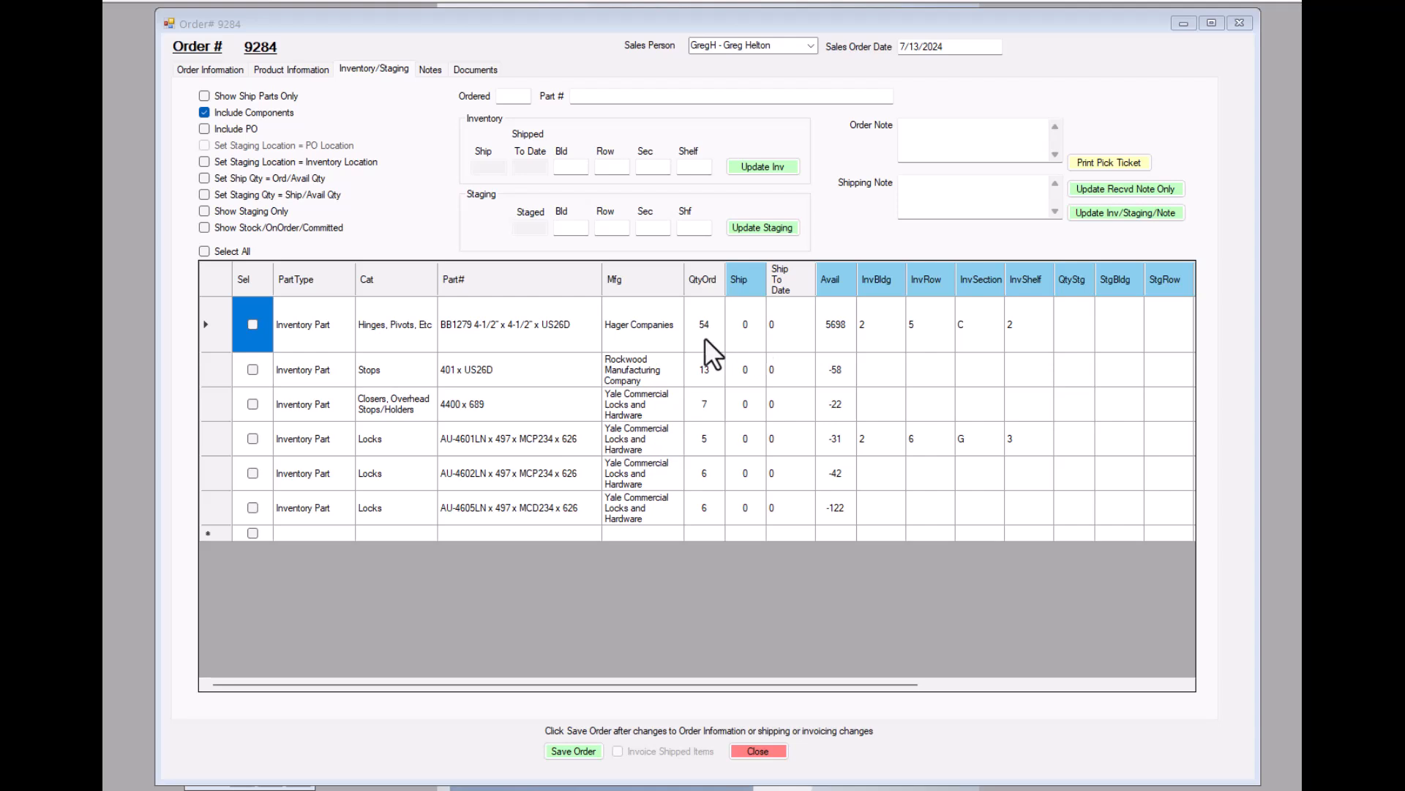
Step: Update the staging location of all parts on the order to building 2, row 4, section D, shelf 1
click(574, 167)
click(572, 228)
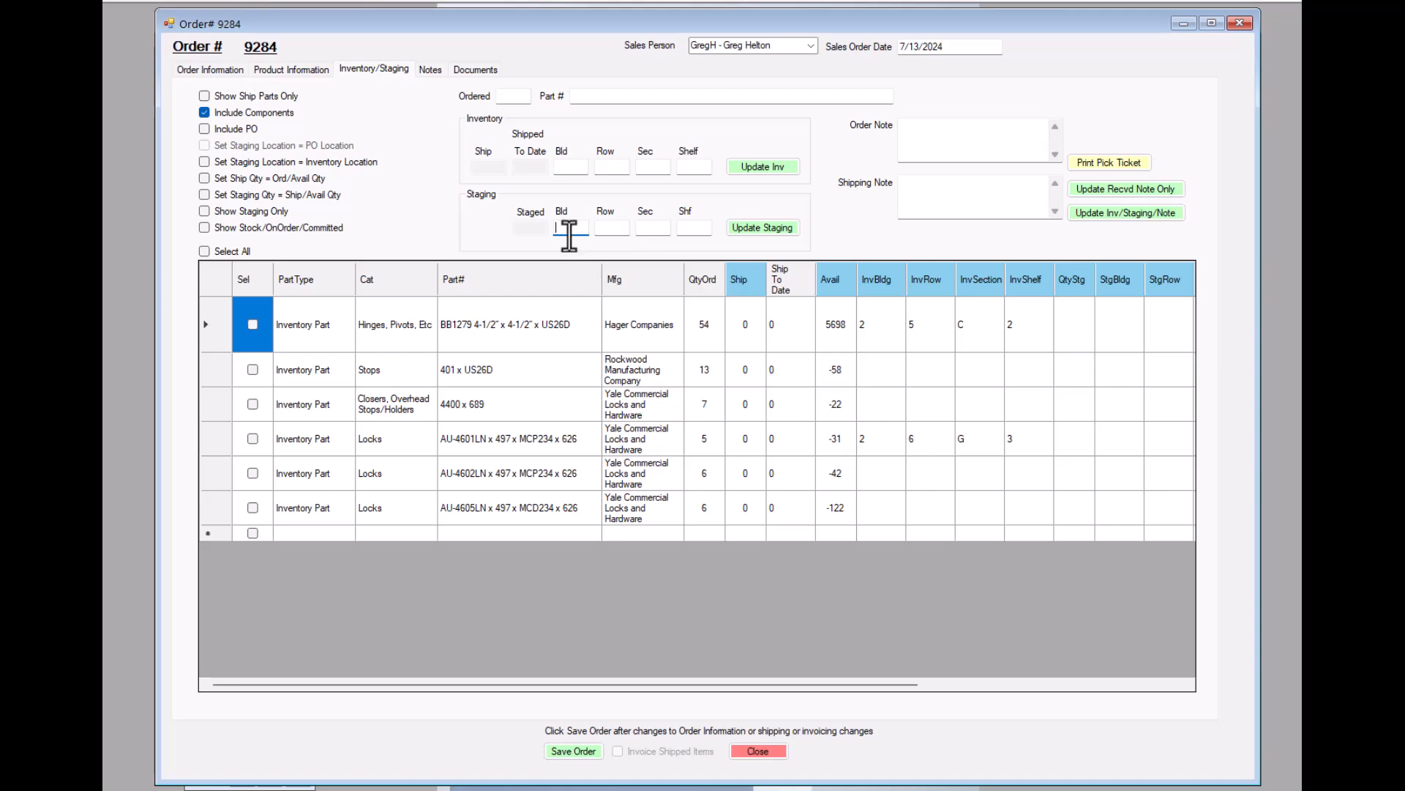
text(2)
click(617, 230)
text(4)
click(648, 228)
text(D)
click(690, 227)
click(204, 251)
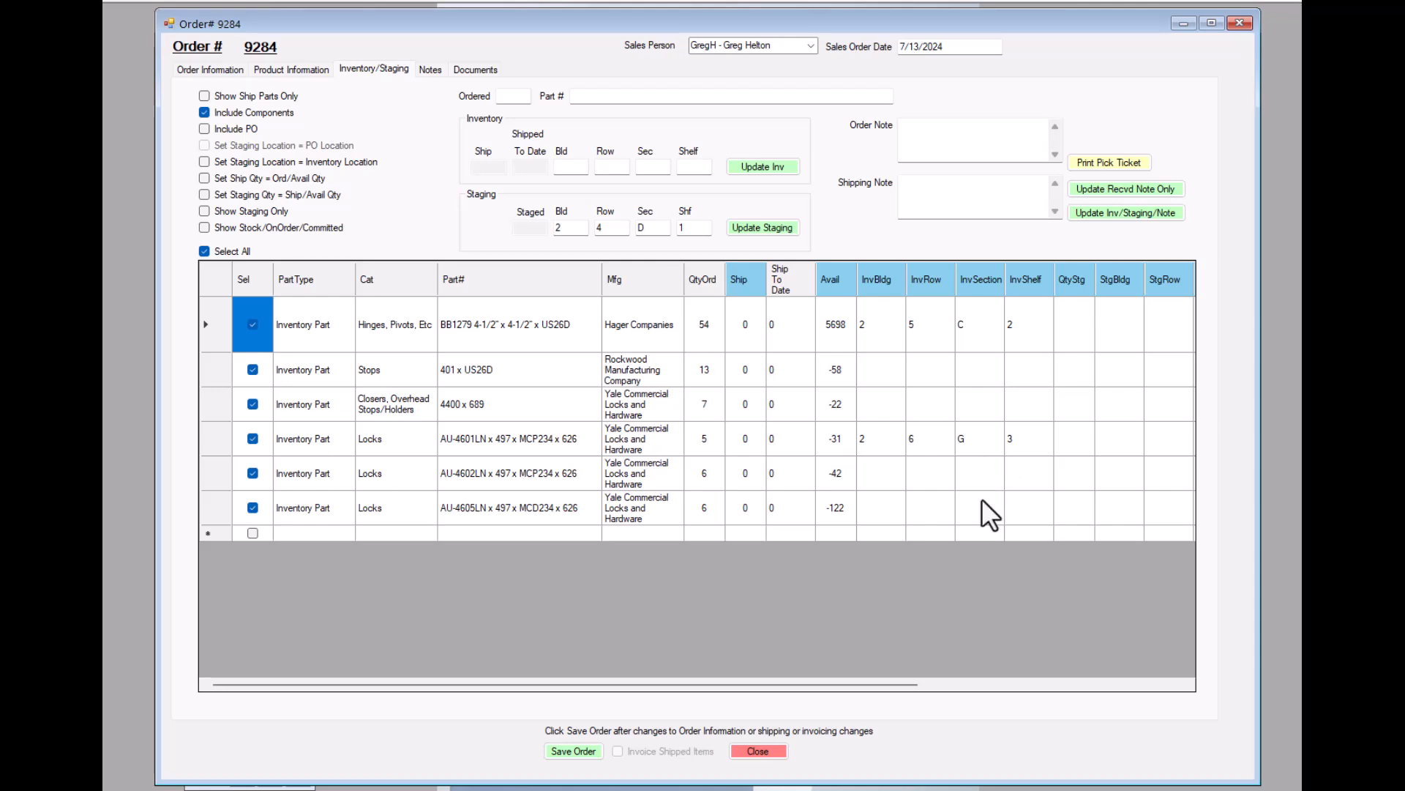
drag(774, 684, 964, 705)
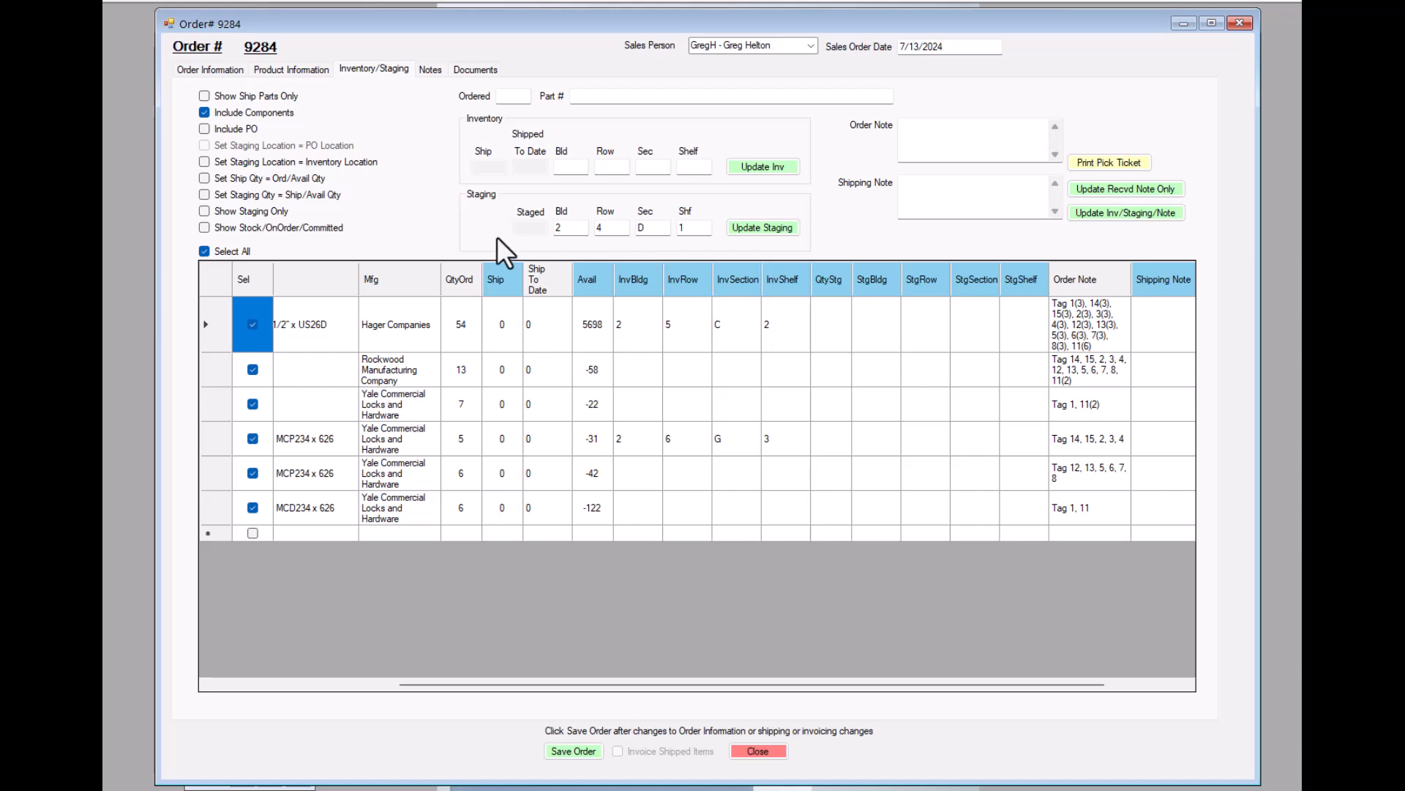
click(770, 226)
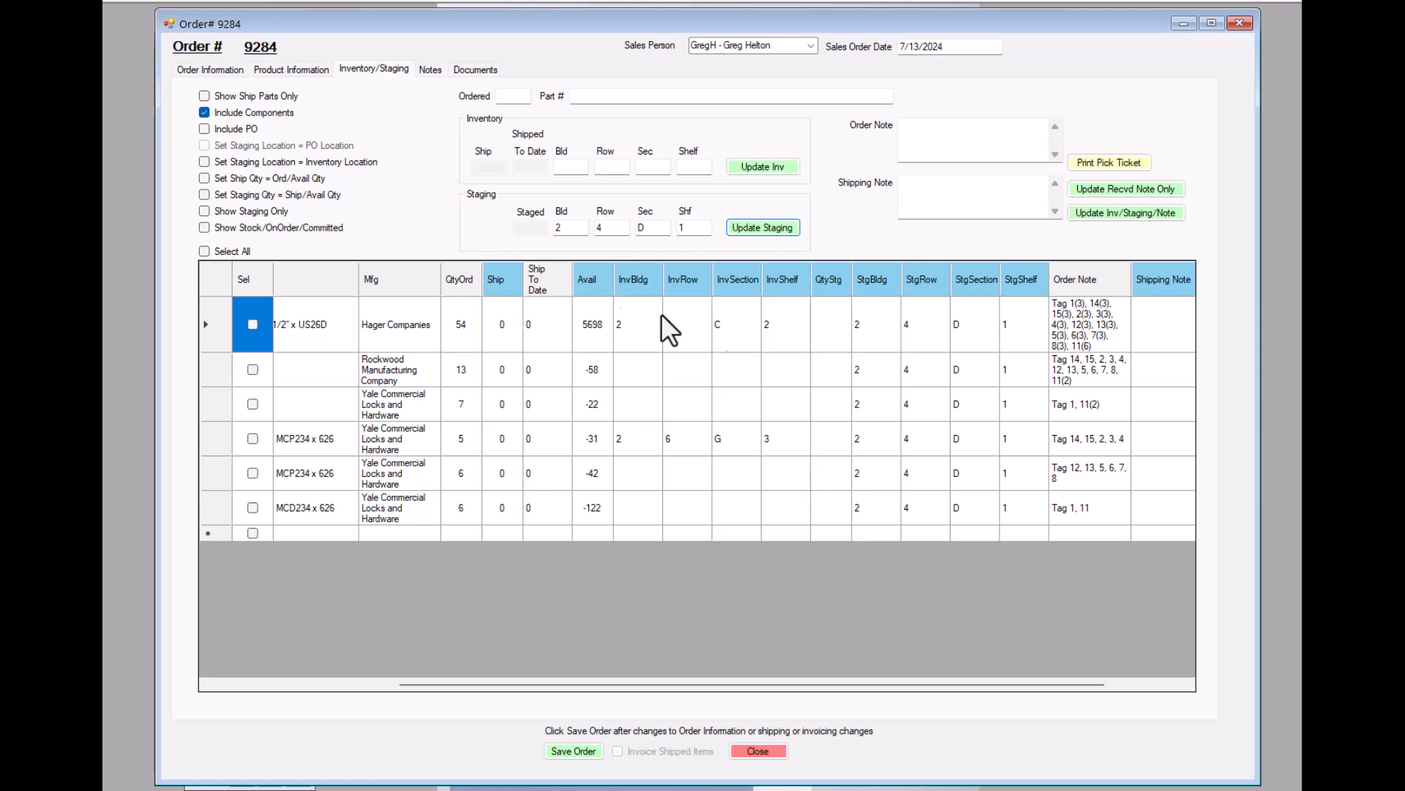
Step: Set the available quantity of the 401 x US26D stops to 5
click(833, 316)
click(833, 315)
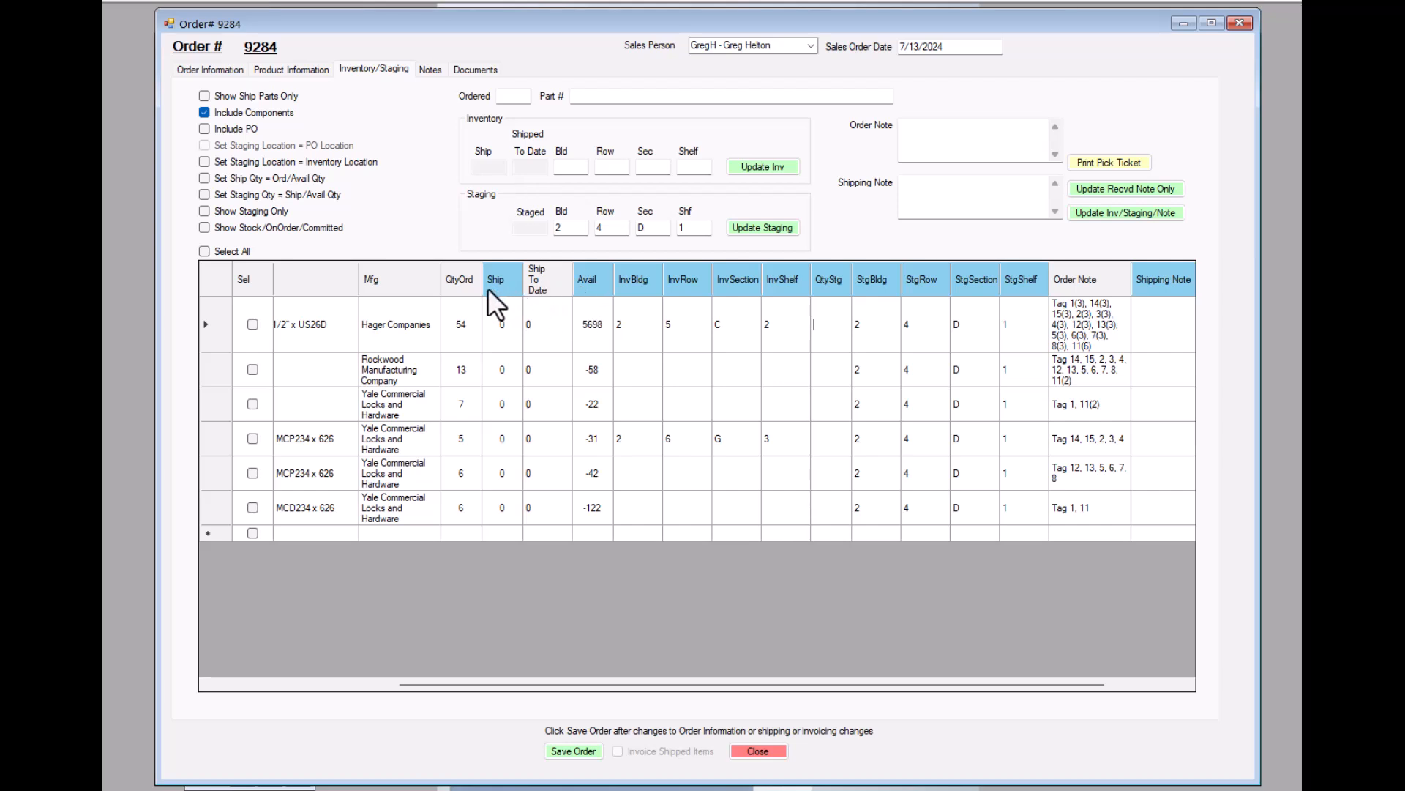
drag(486, 395, 494, 466)
click(499, 504)
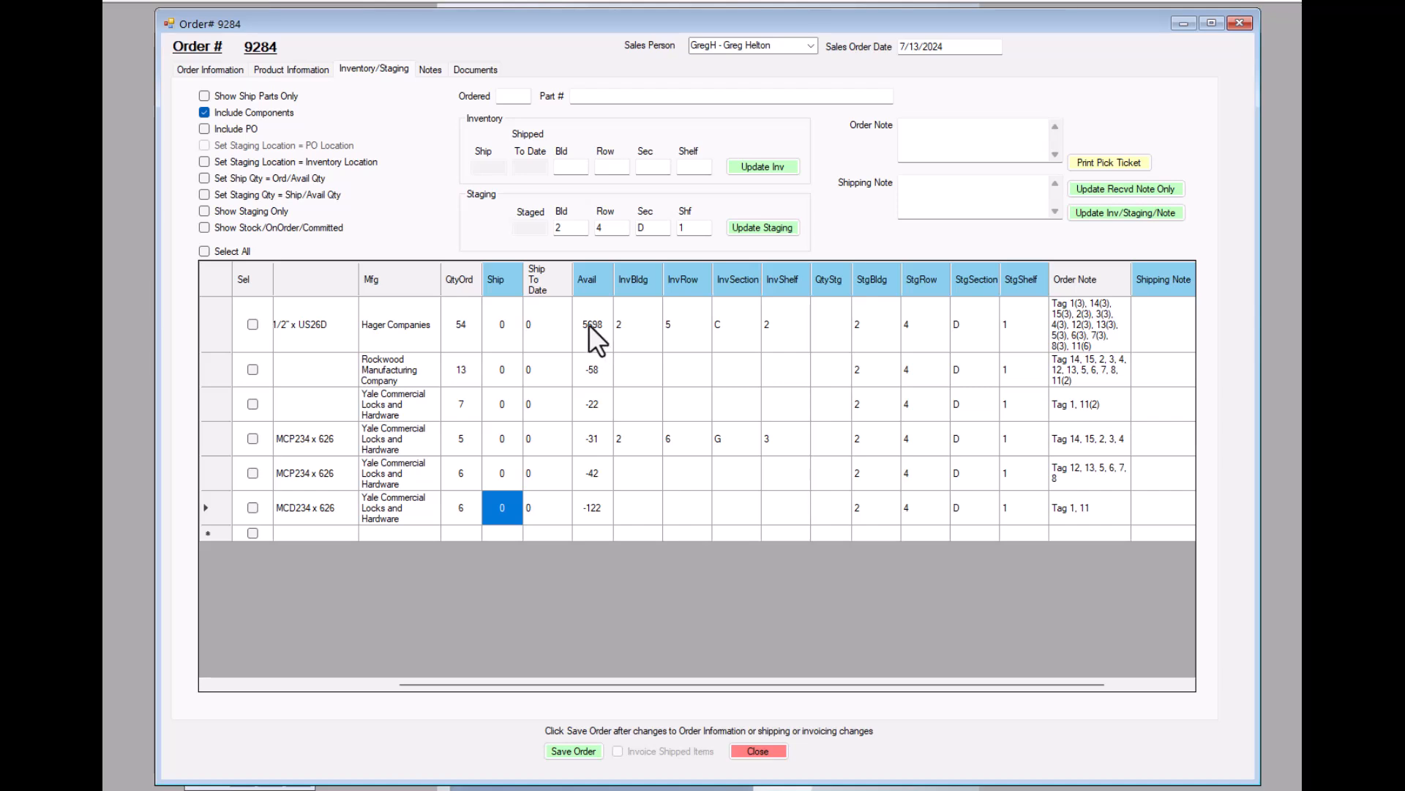
click(501, 324)
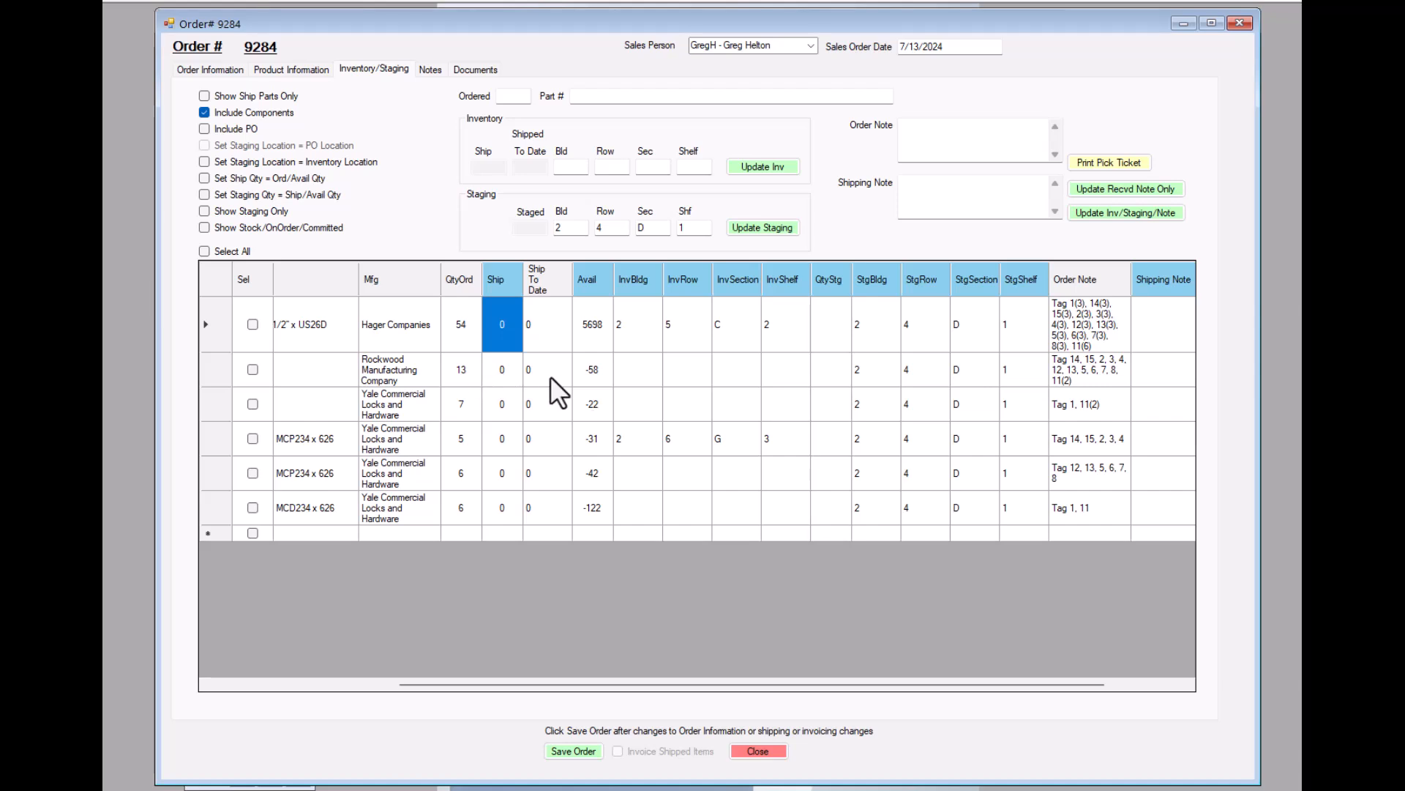
click(591, 370)
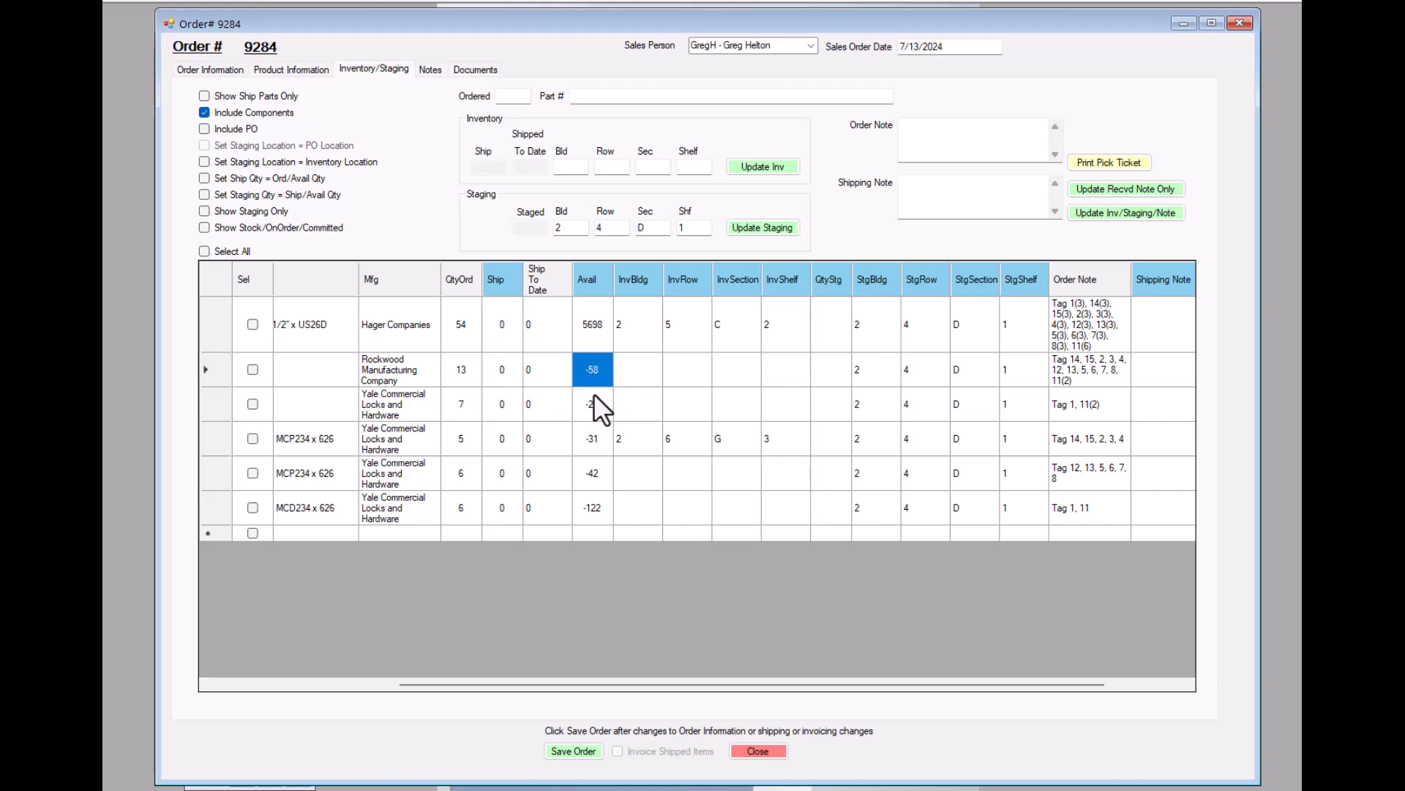
text(5)
drag(584, 370, 600, 371)
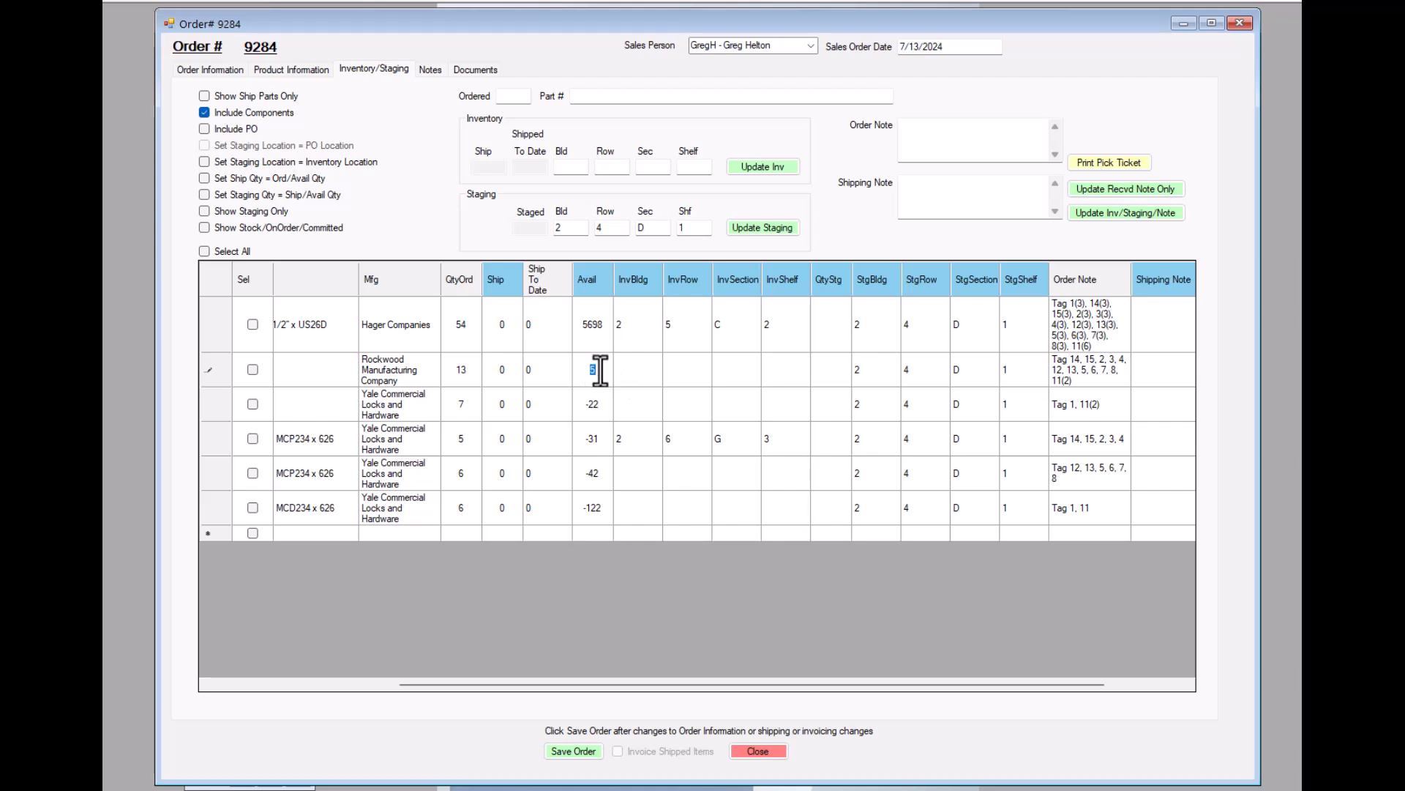
click(504, 370)
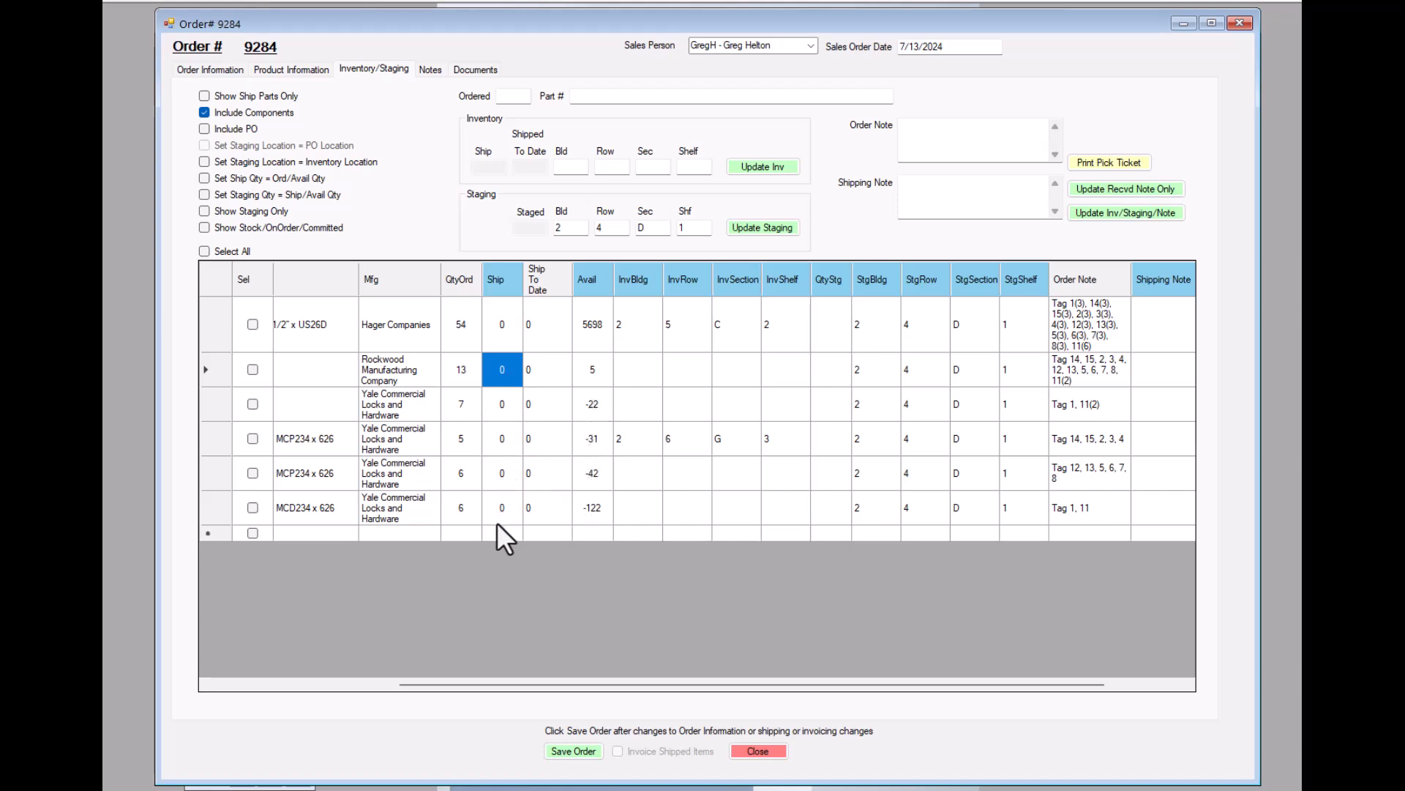
Step: Set the ship quantities equal to the ordered/available quantities, and the staging quantities equal to the ship/available quantities
click(204, 178)
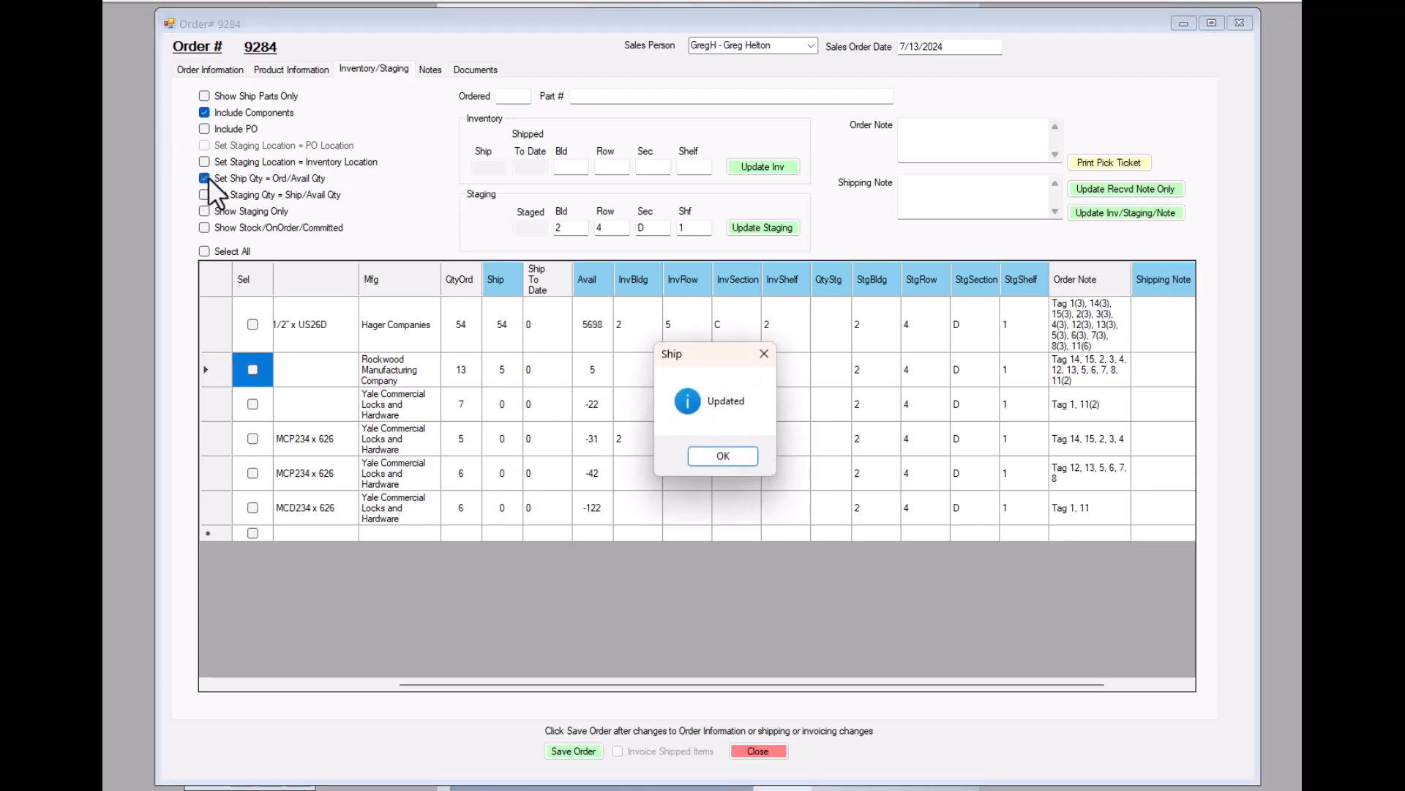
click(712, 454)
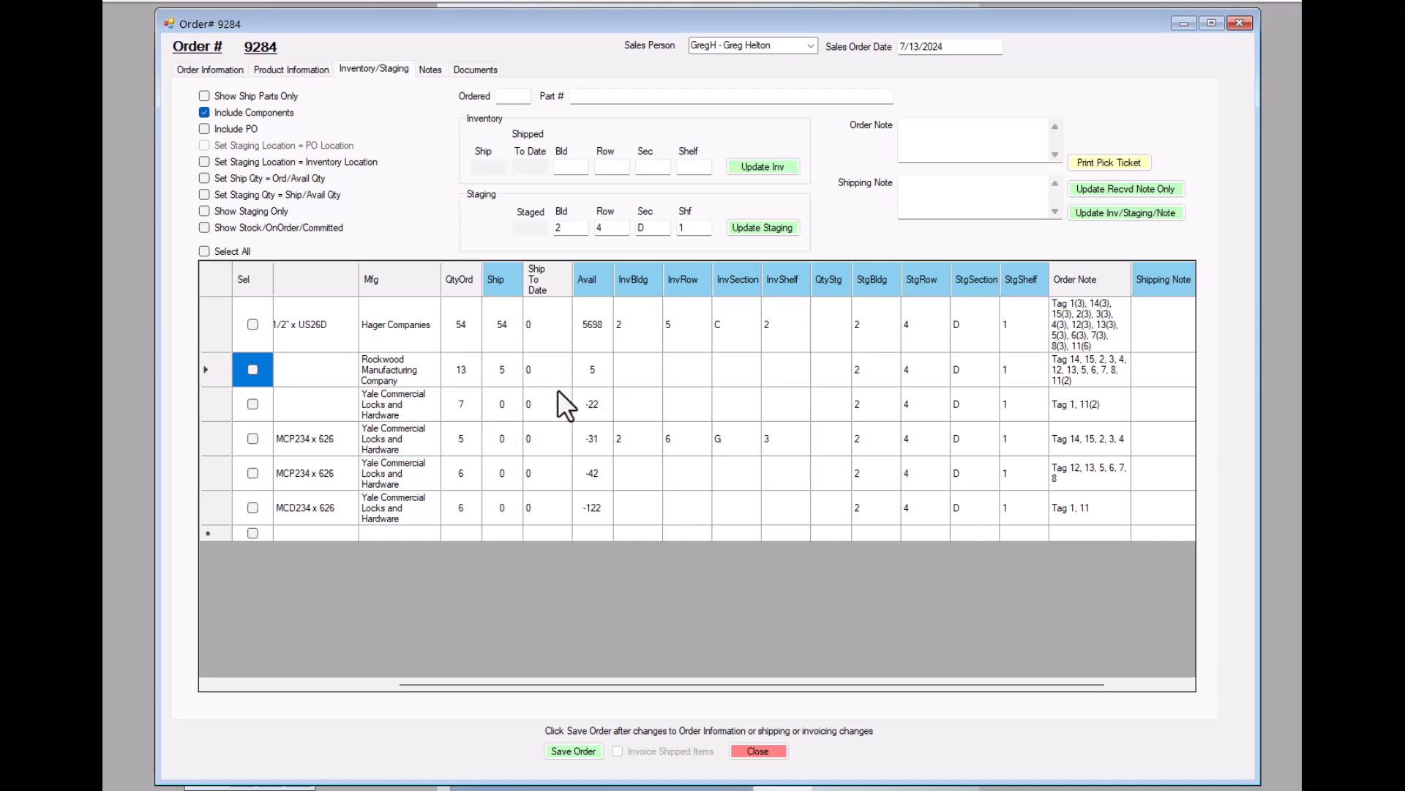
click(205, 194)
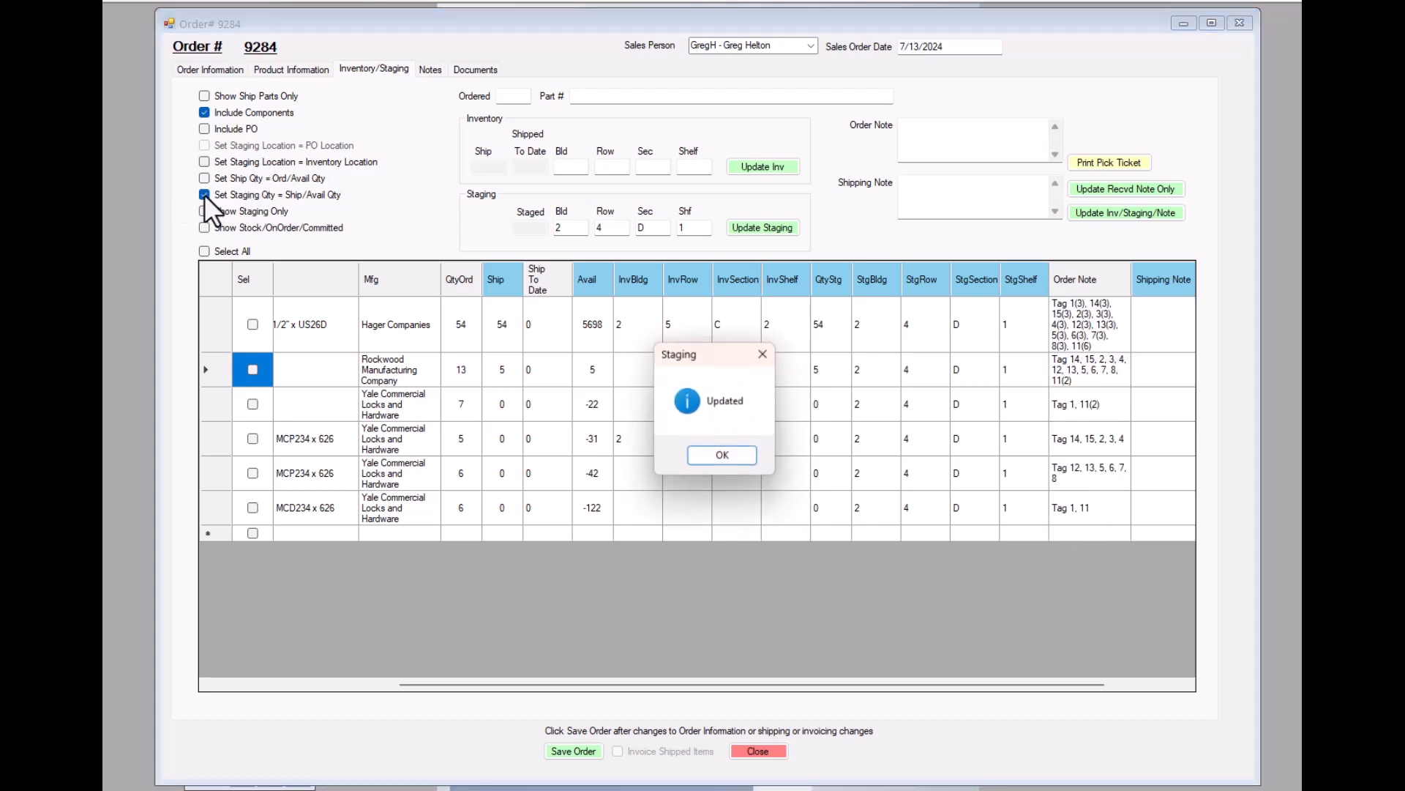
click(723, 457)
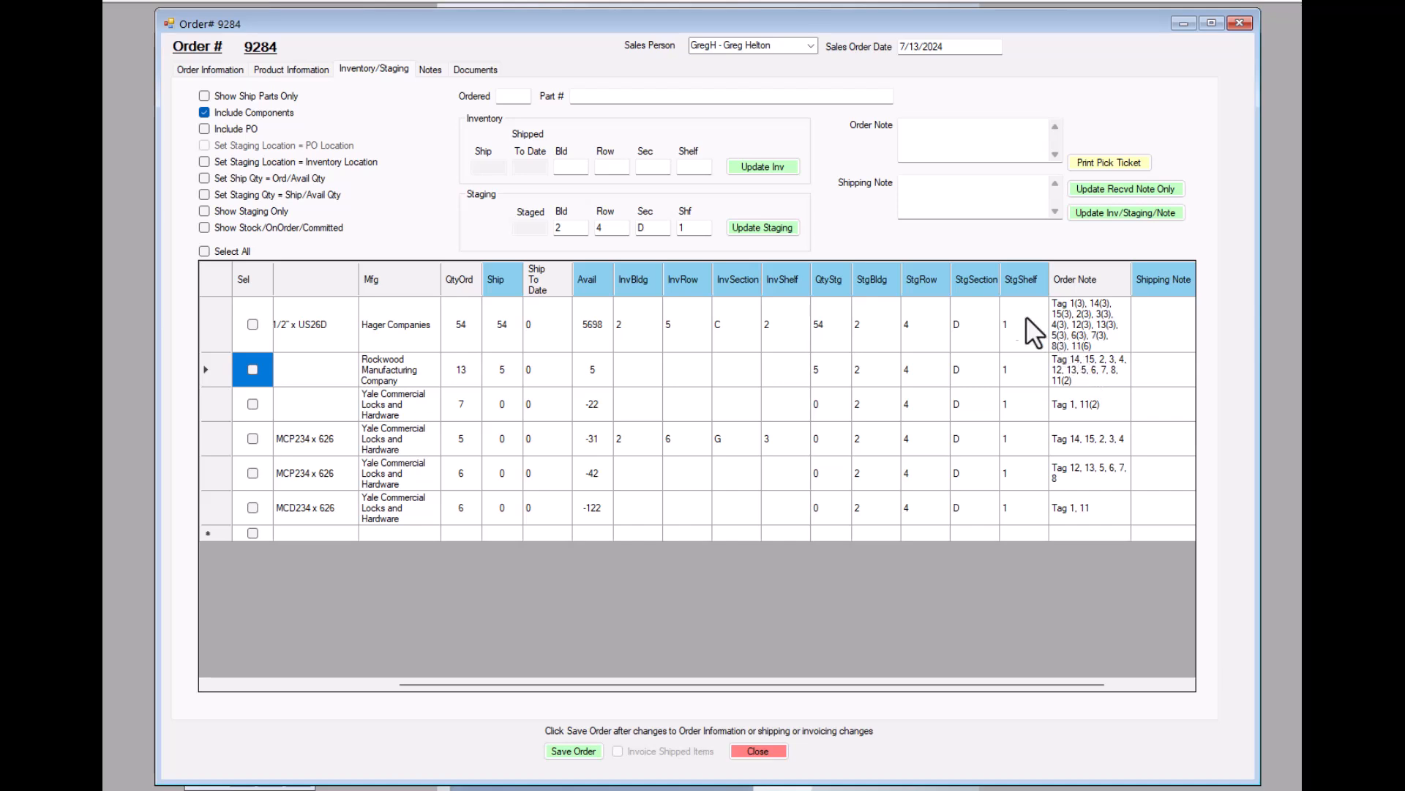
click(823, 328)
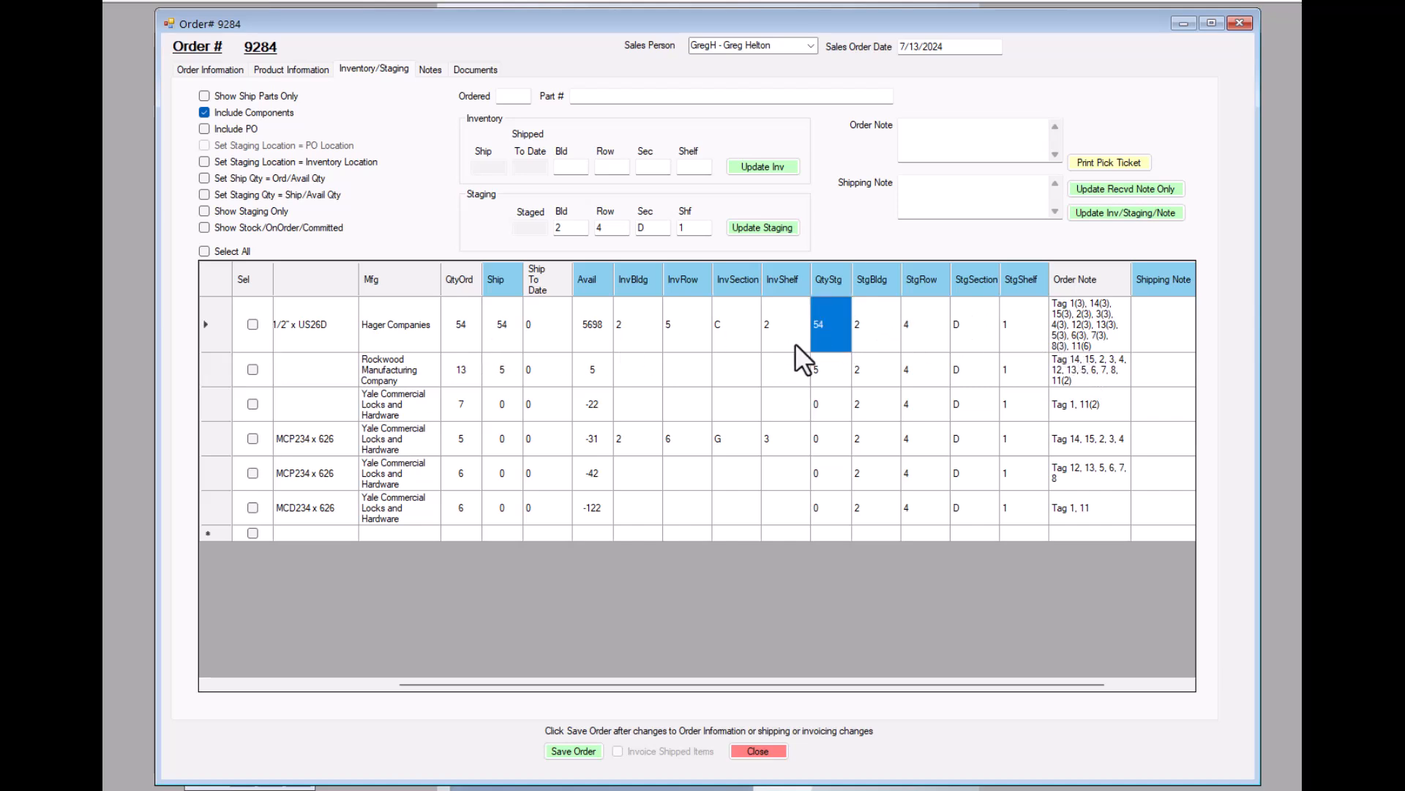
click(828, 371)
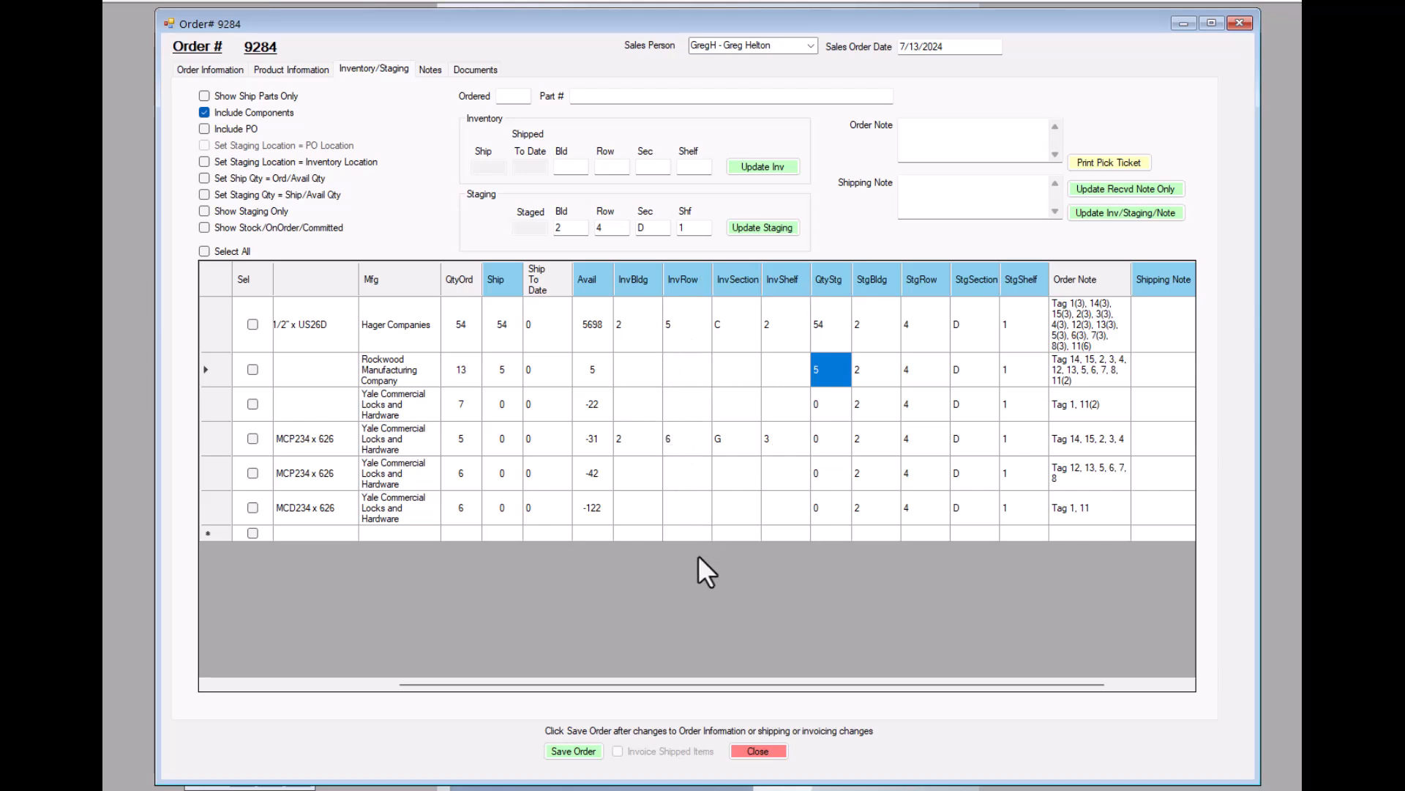
drag(723, 683, 450, 599)
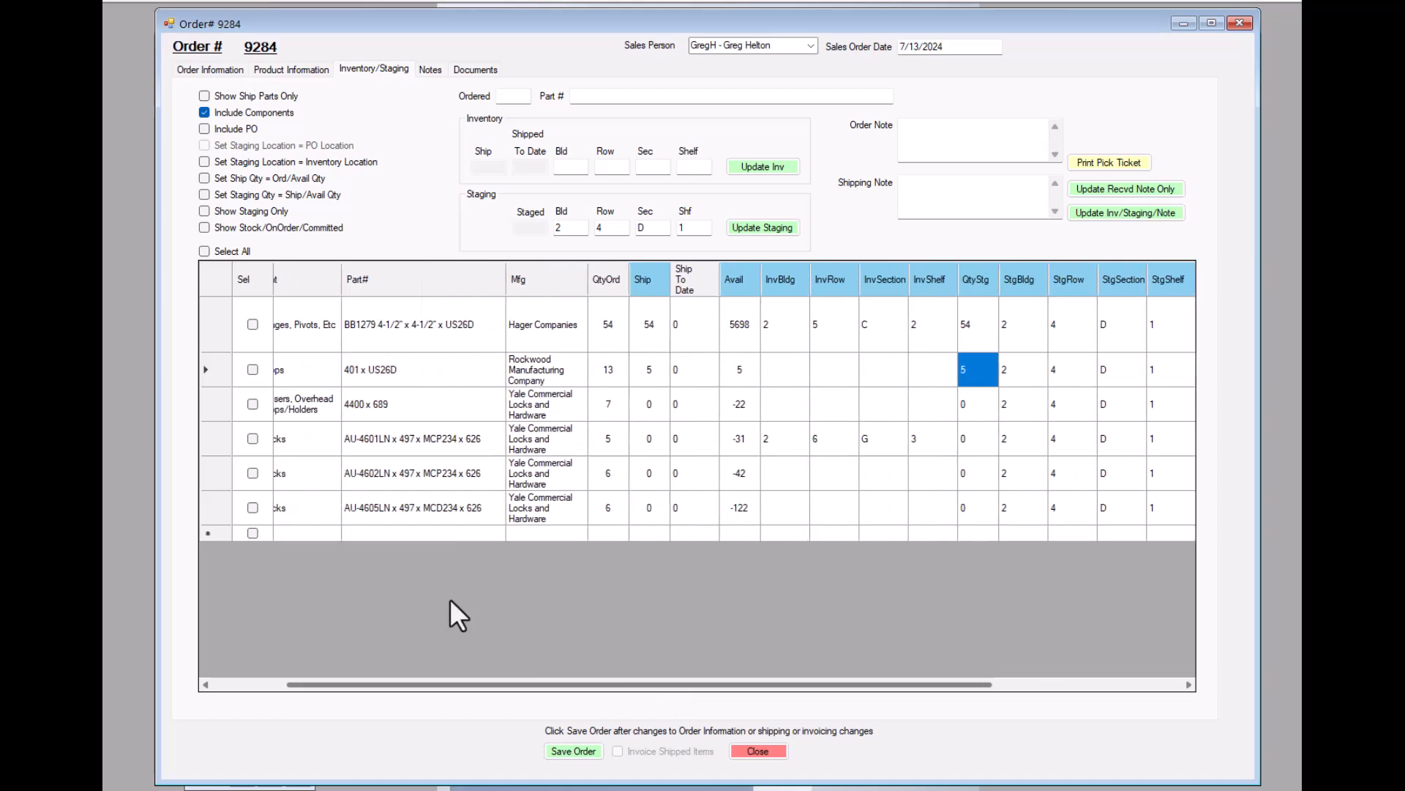
Step: Show only the staging columns and reload the inventory/staging data to discard the unsaved quantities and locations
click(205, 210)
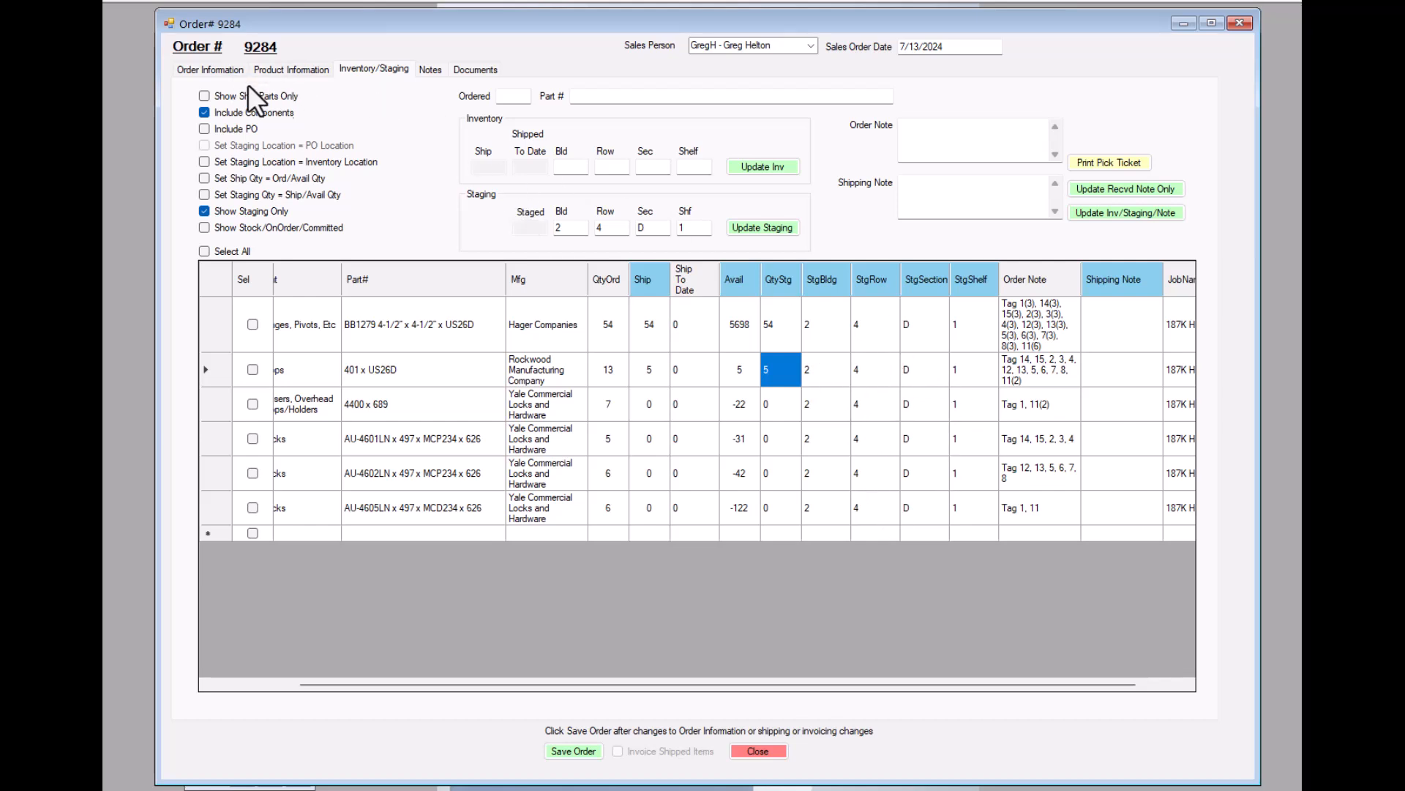
click(297, 67)
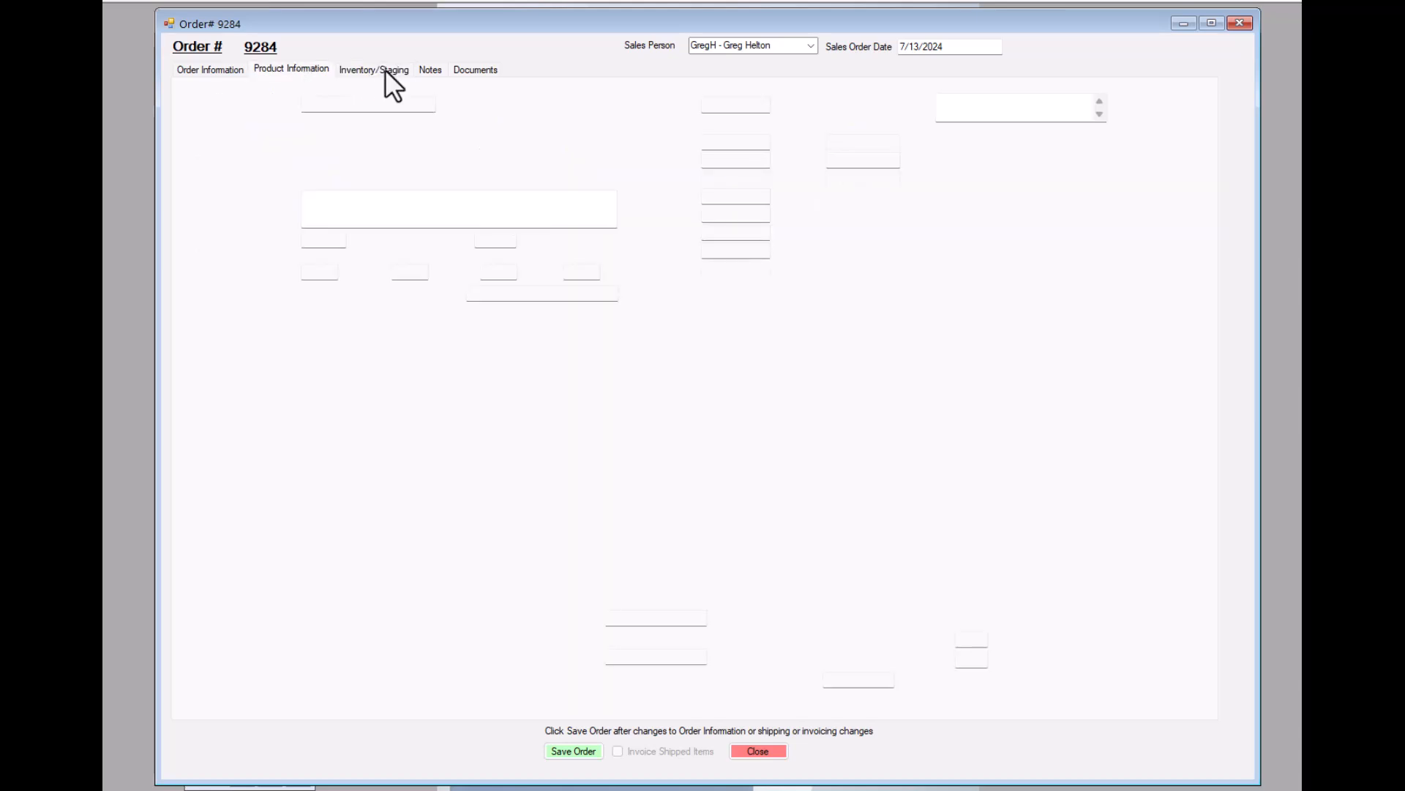
click(385, 71)
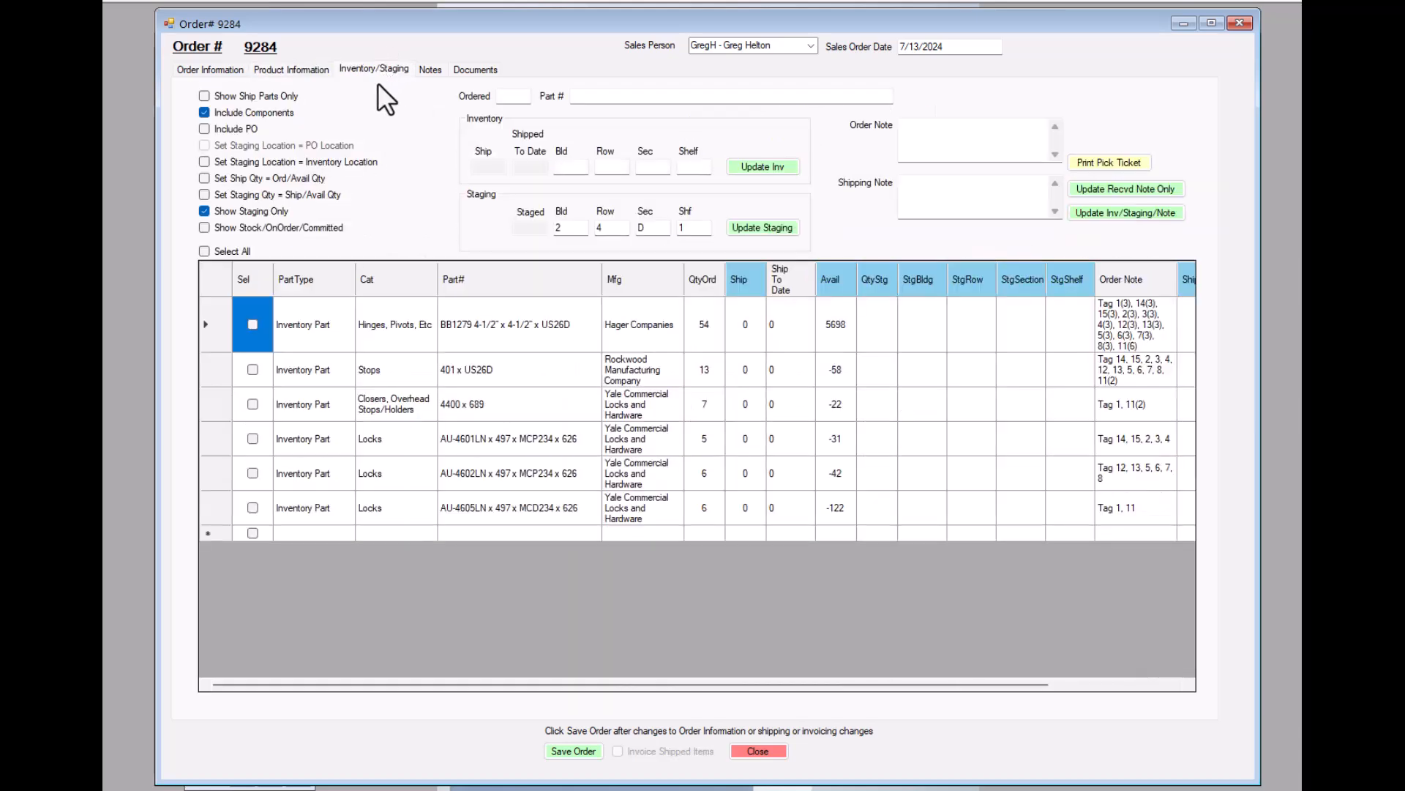
Step: Examine the staging quantity and location cells of the hinges, the 4400 x 689 closers and the AU-4602LN locks
click(878, 333)
click(930, 333)
click(973, 340)
click(1017, 336)
click(1069, 339)
click(889, 409)
click(981, 410)
click(1057, 418)
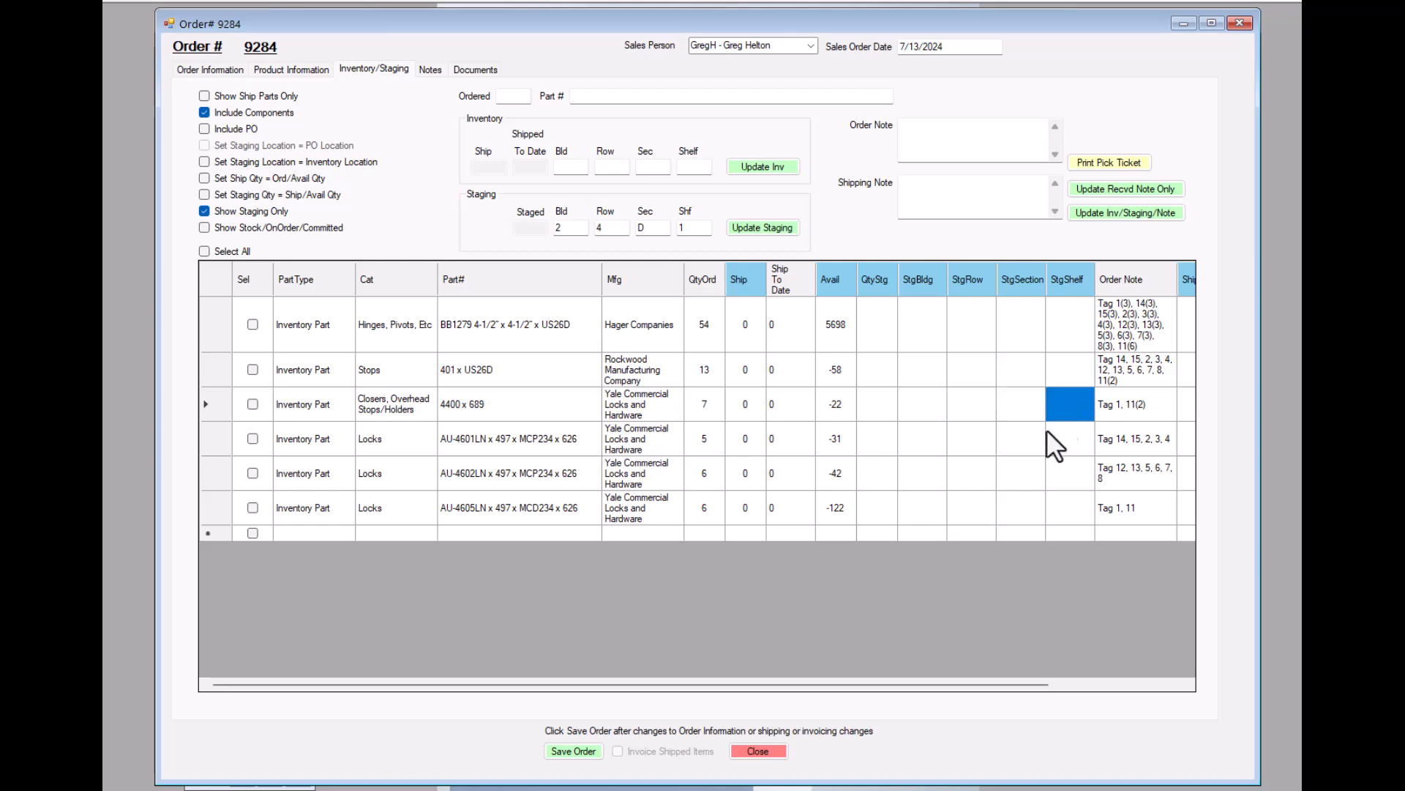
click(924, 465)
click(1011, 476)
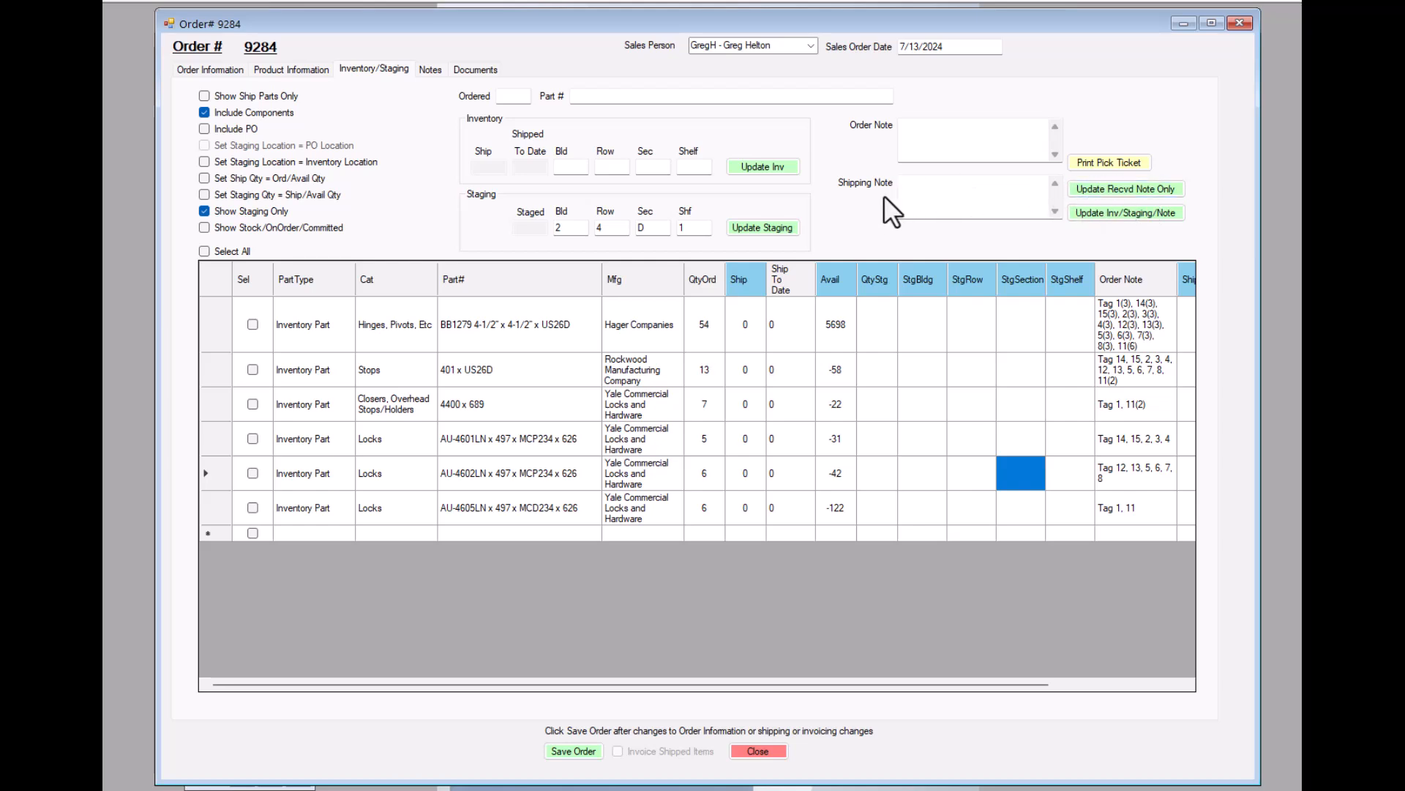
Step: Select the BB1279 hinges and copy the full tag list from their order note, Tag 1(3) through 11(6), into the shipping note
click(955, 196)
click(252, 325)
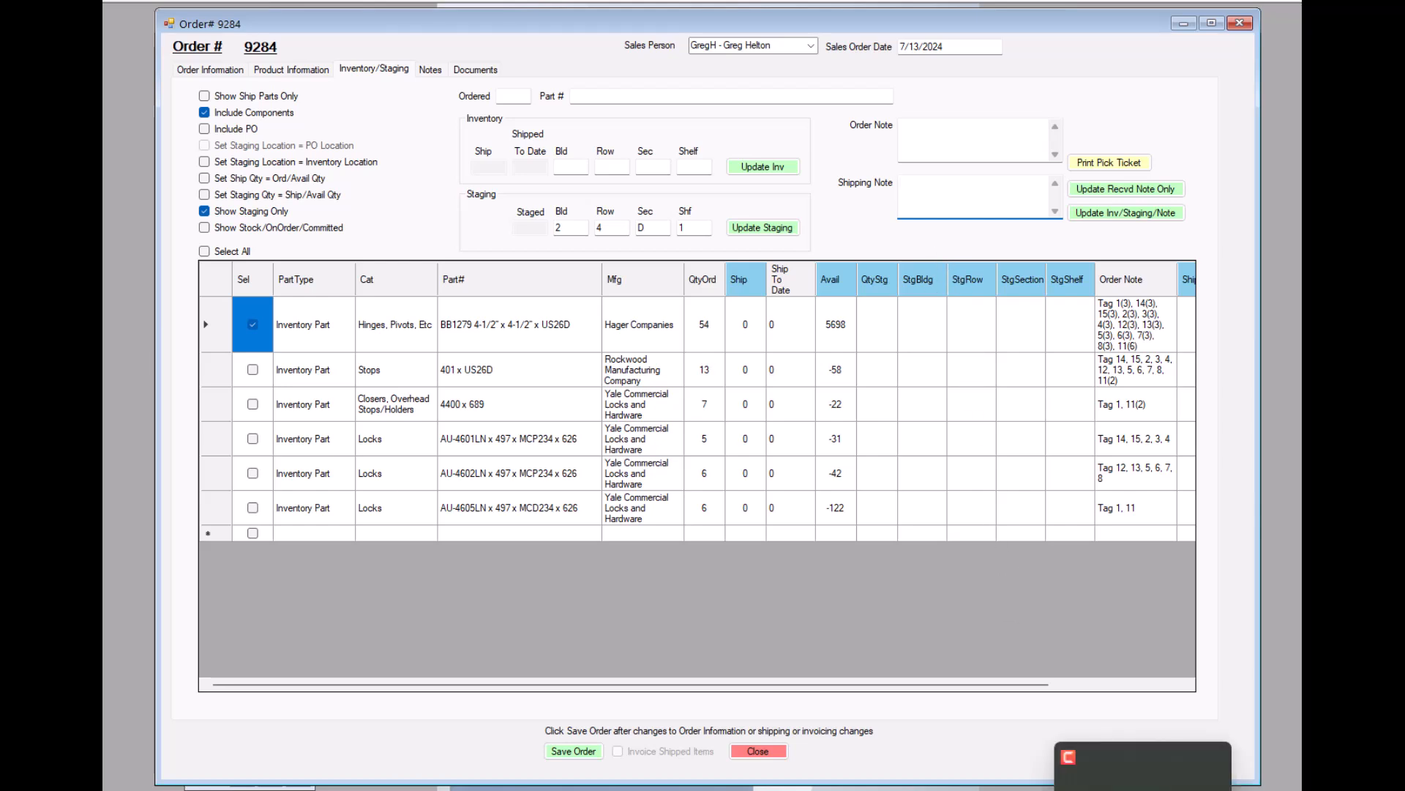
text(tAG)
key(BackSpace)
key(BackSpace)
key(BackSpace)
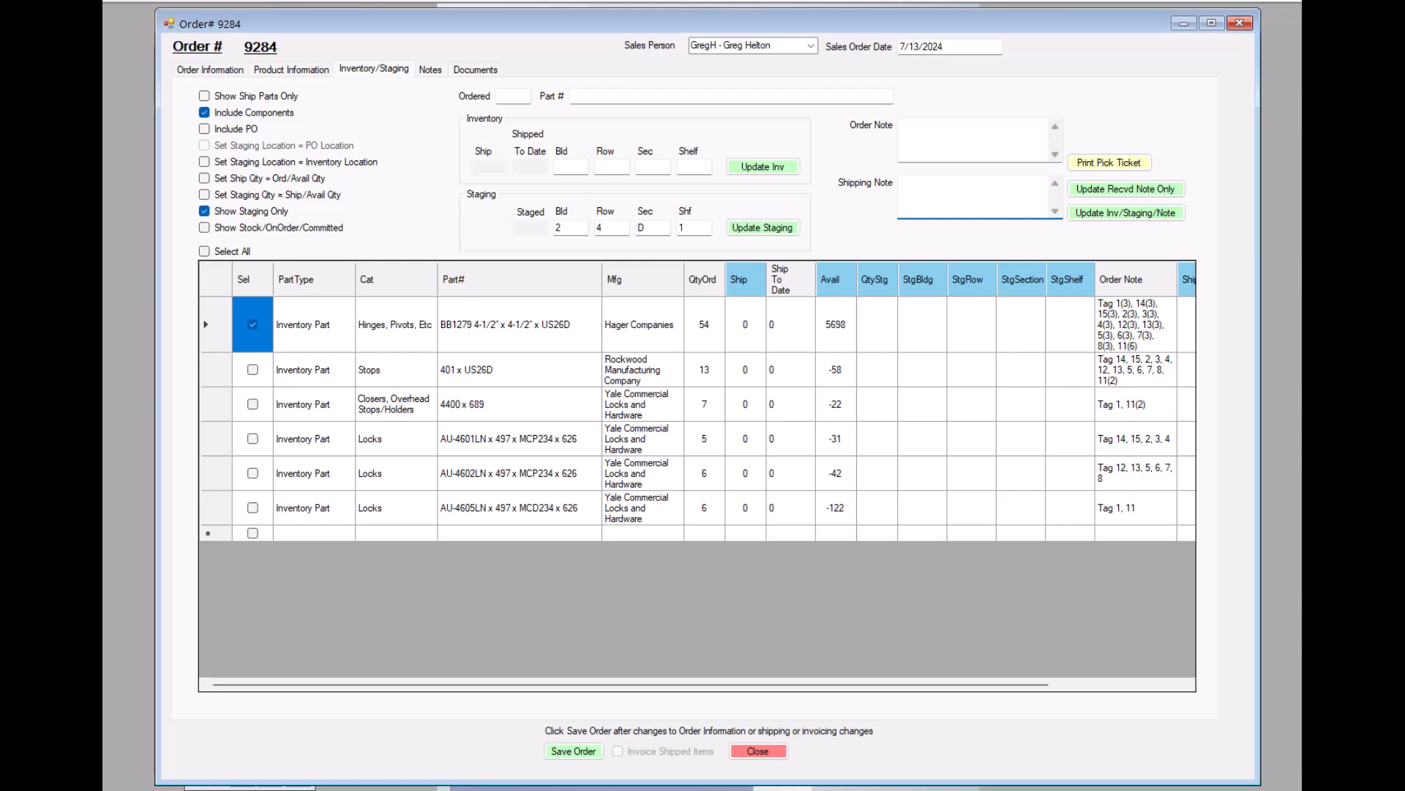
text(Tag)
click(1154, 340)
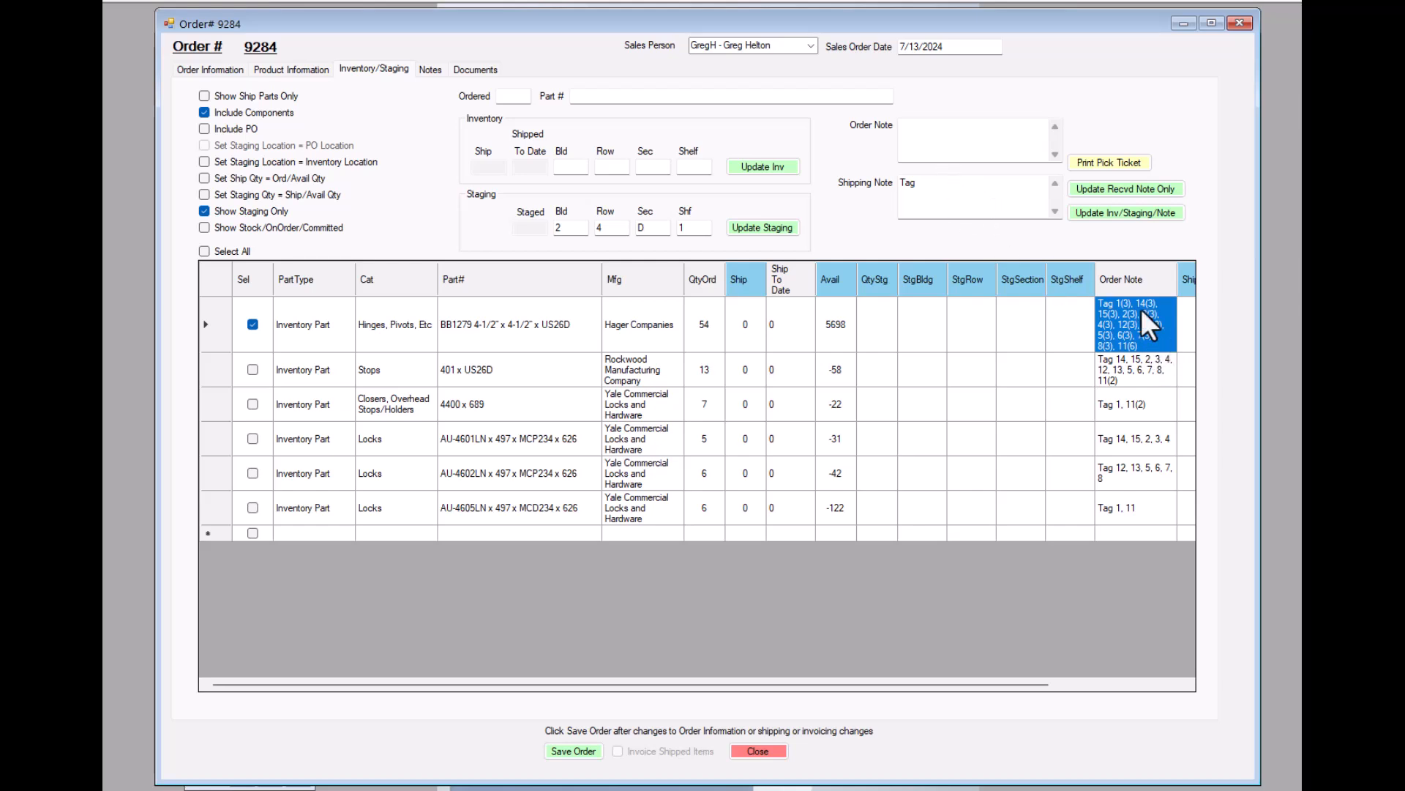
drag(944, 184, 885, 177)
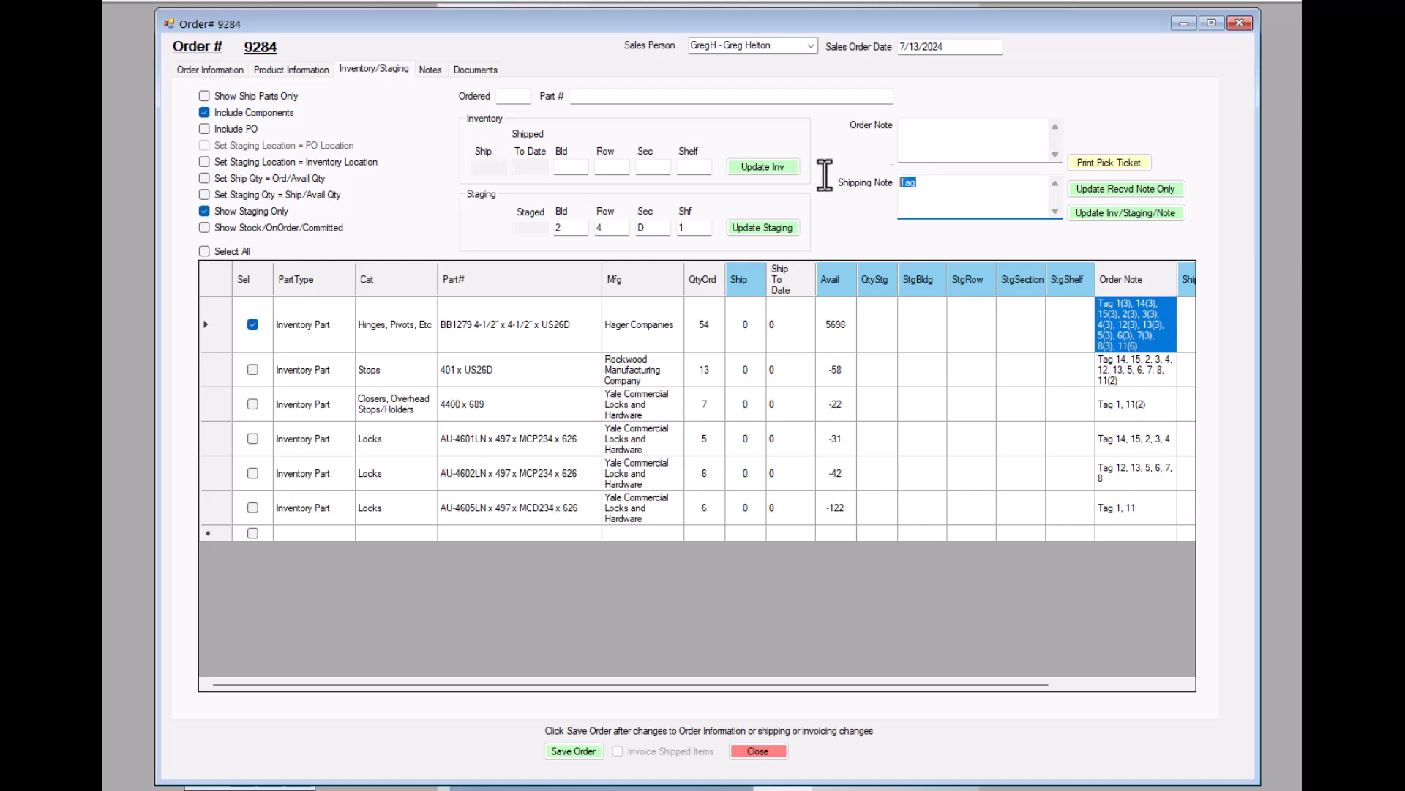
text(Tag 1(3), 14(3), 15(3), 2(3), 3(3), 4(3), 12(3), 13(3), 5(3), 6(3), 7(3), 8(3), 11(6))
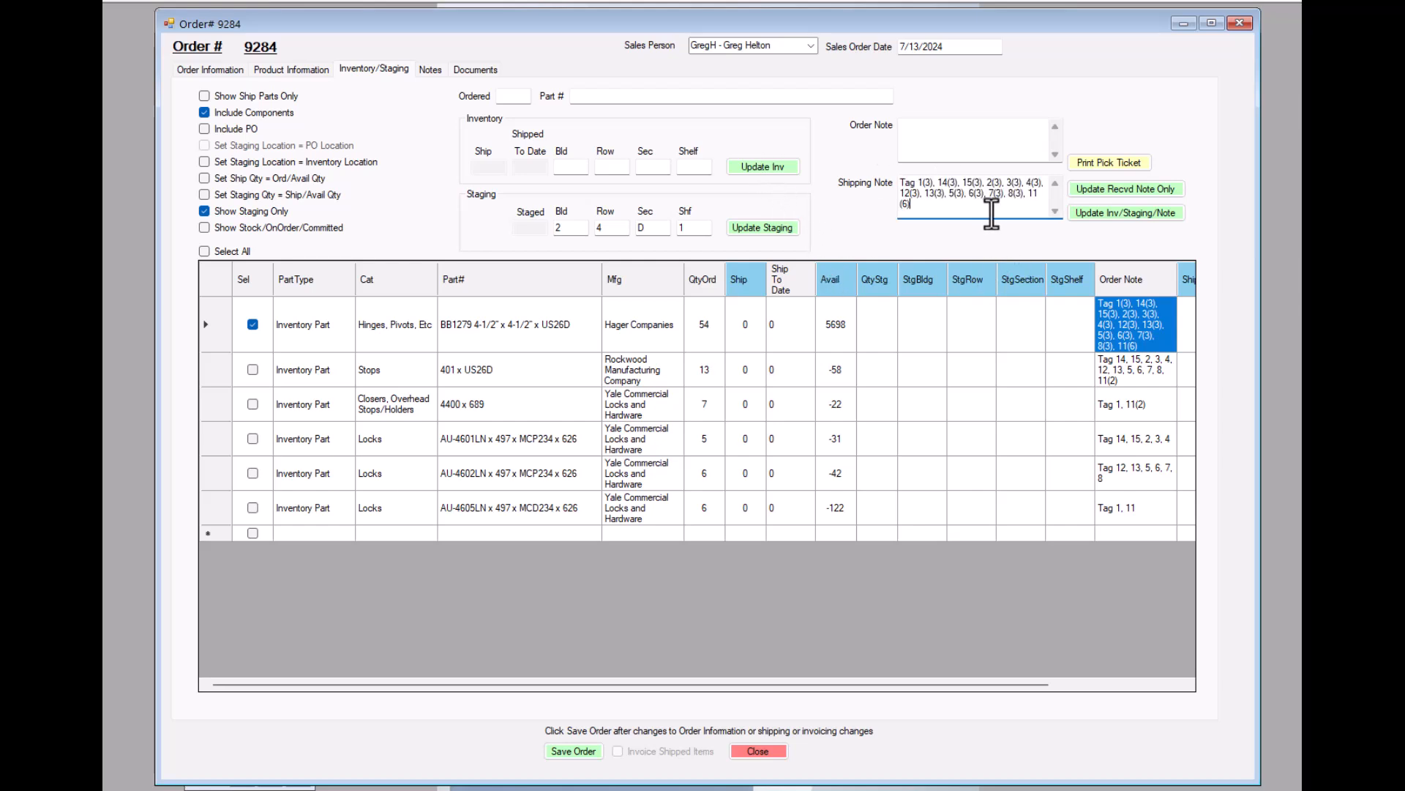
Step: Set the hinges' ship quantity to 51 and remove tag 1(3) from the shipping note
click(745, 326)
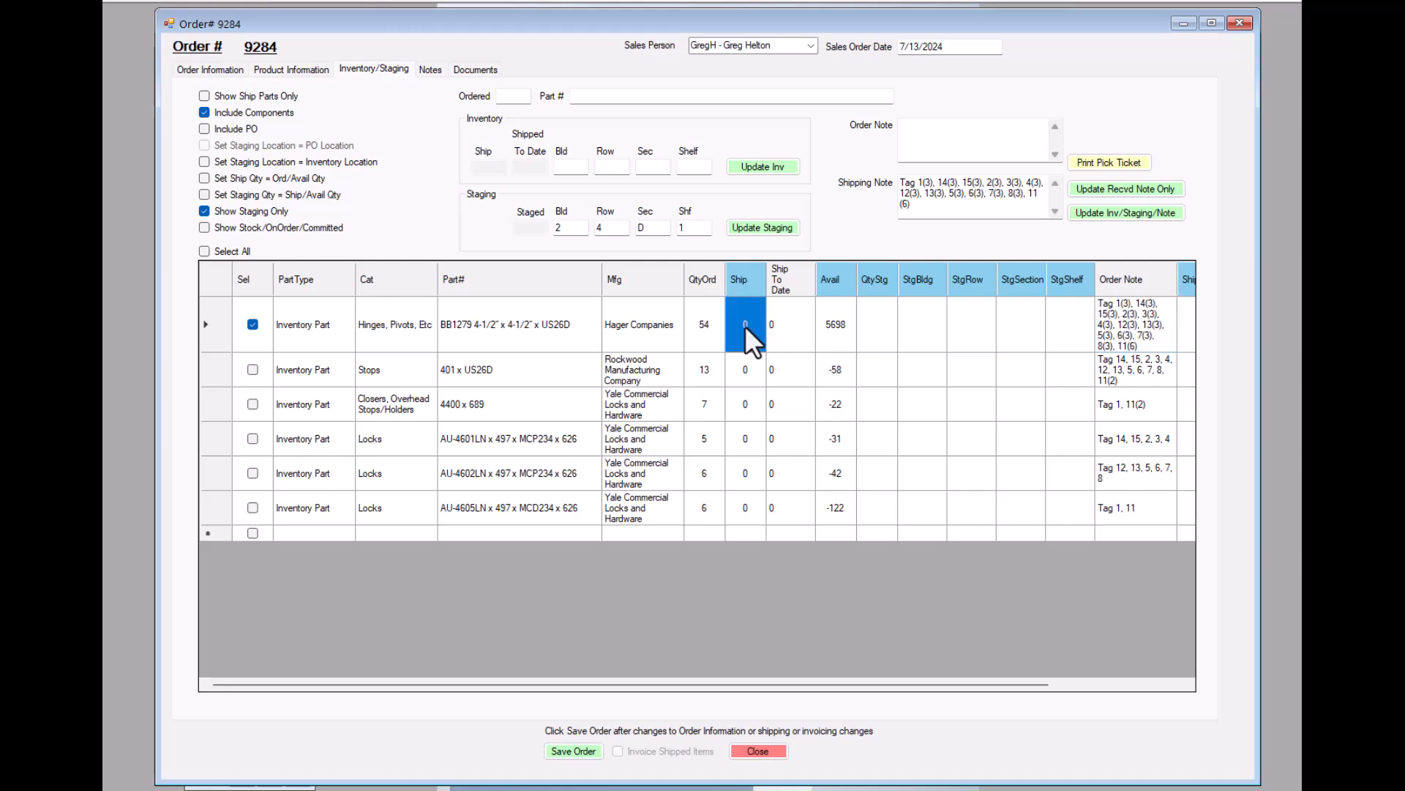
text(51)
drag(916, 183, 934, 183)
key(Delete)
key(Delete)
key(Delete)
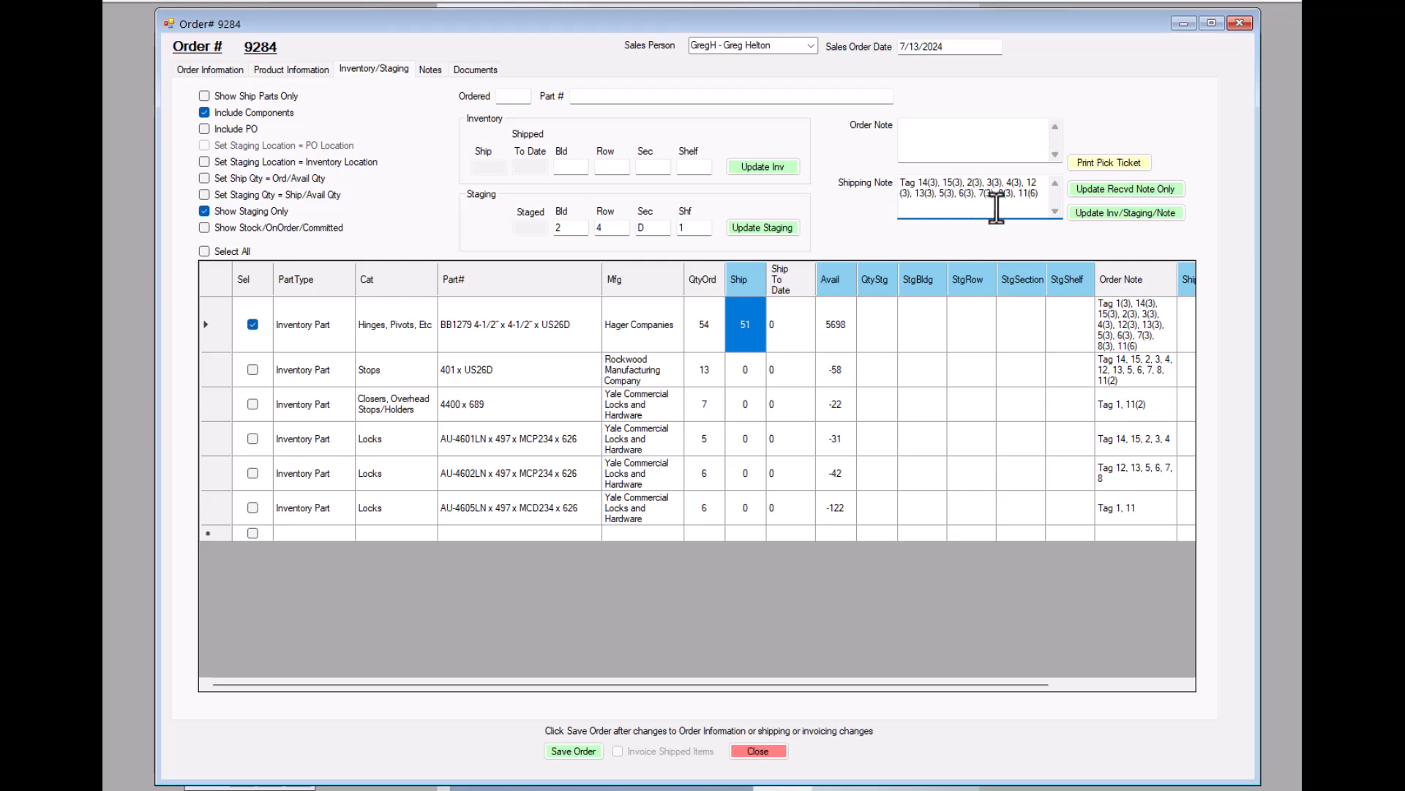
Step: Replace the shipping note with "Missing Tag 1" and update only the note on the selected hinges
drag(1041, 193, 764, 186)
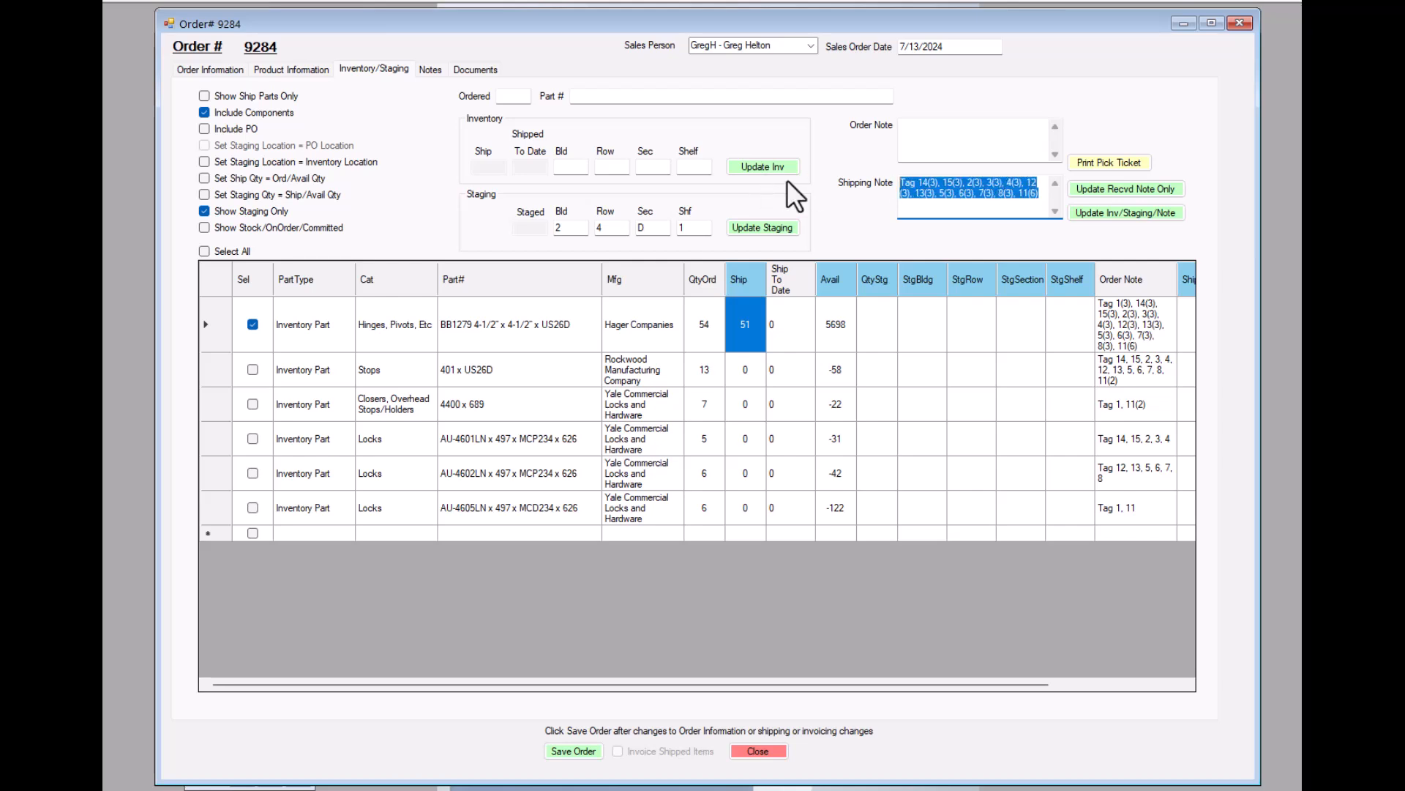
text(Missing Tag 1)
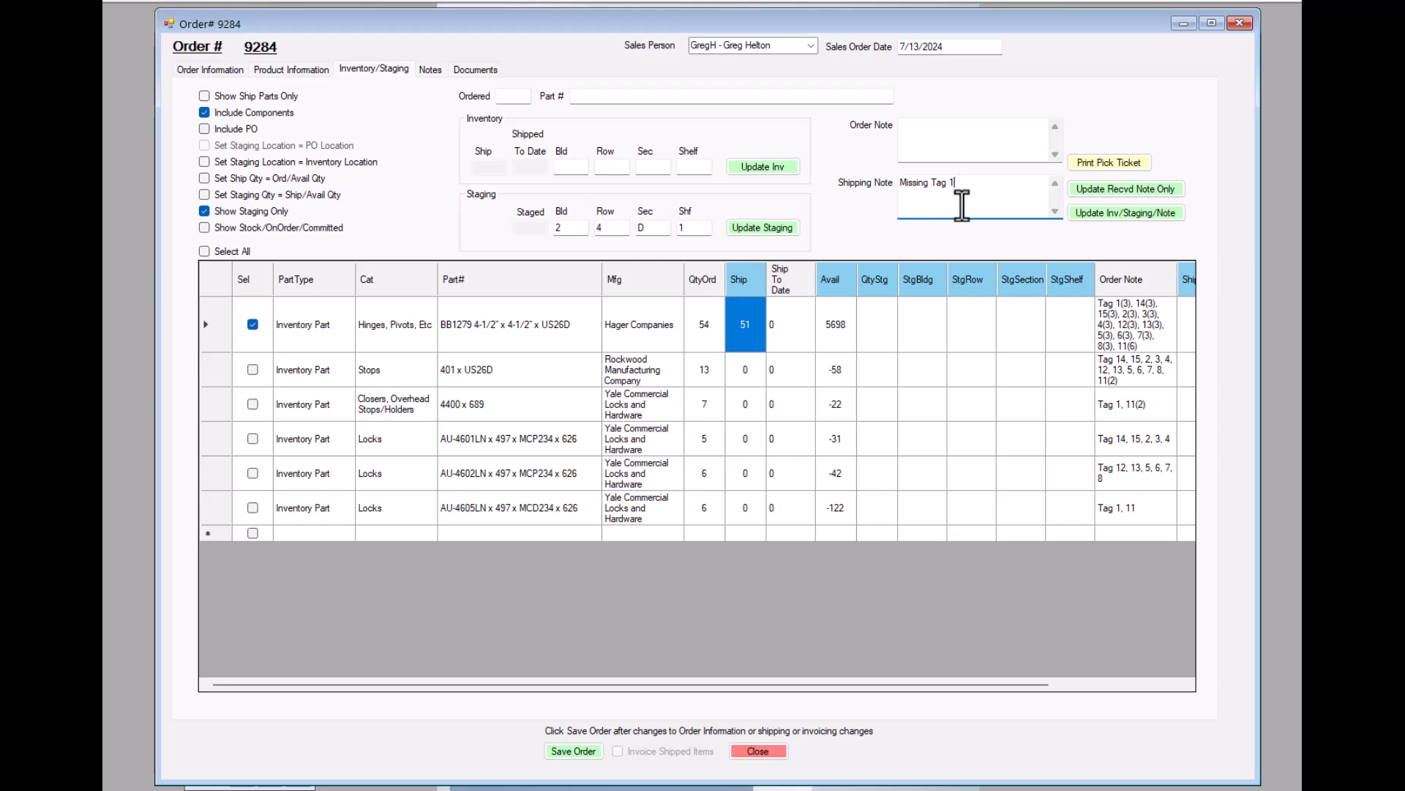
click(1123, 187)
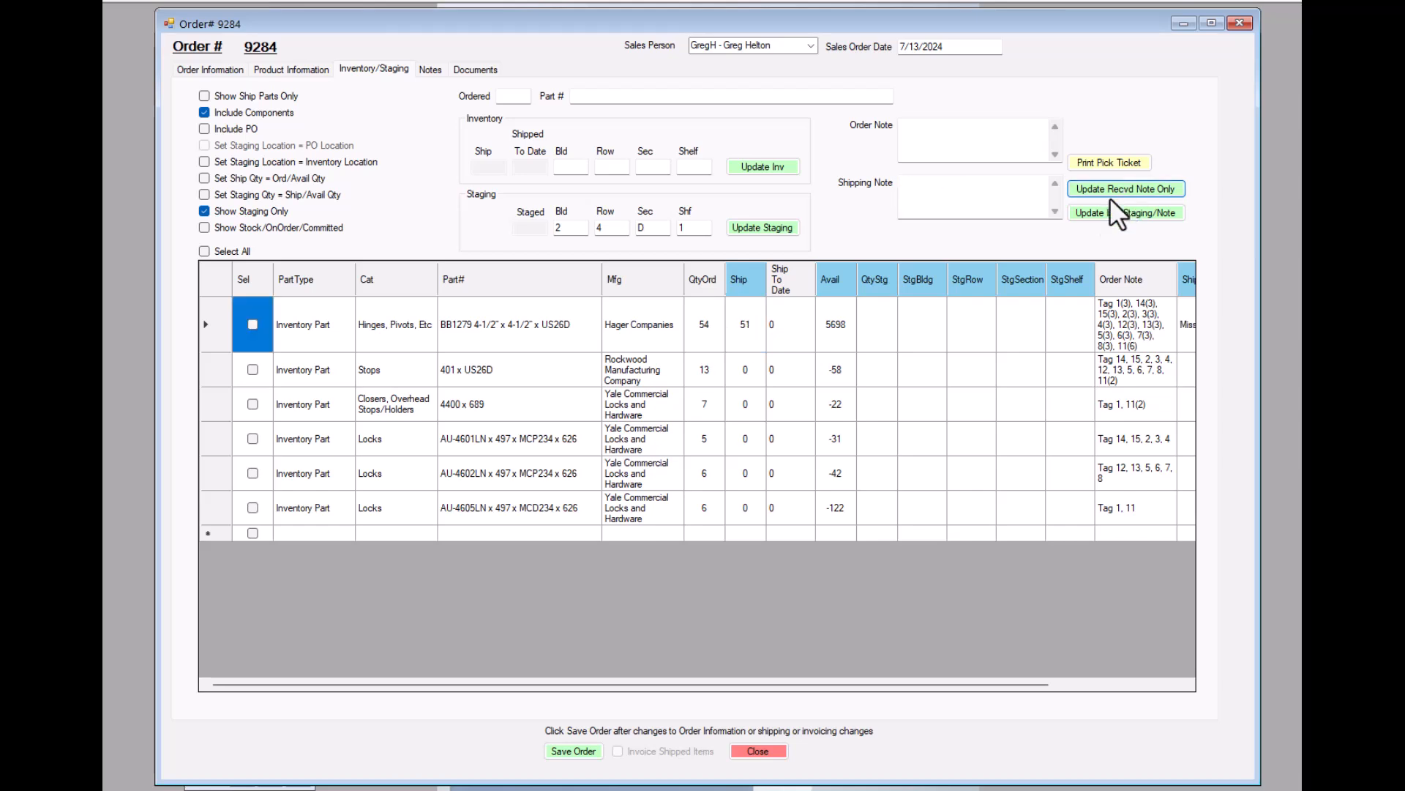
Step: Review the hinges' shipping note and reload the inventory/staging data to discard the unsaved ship quantity and note
drag(675, 685, 809, 684)
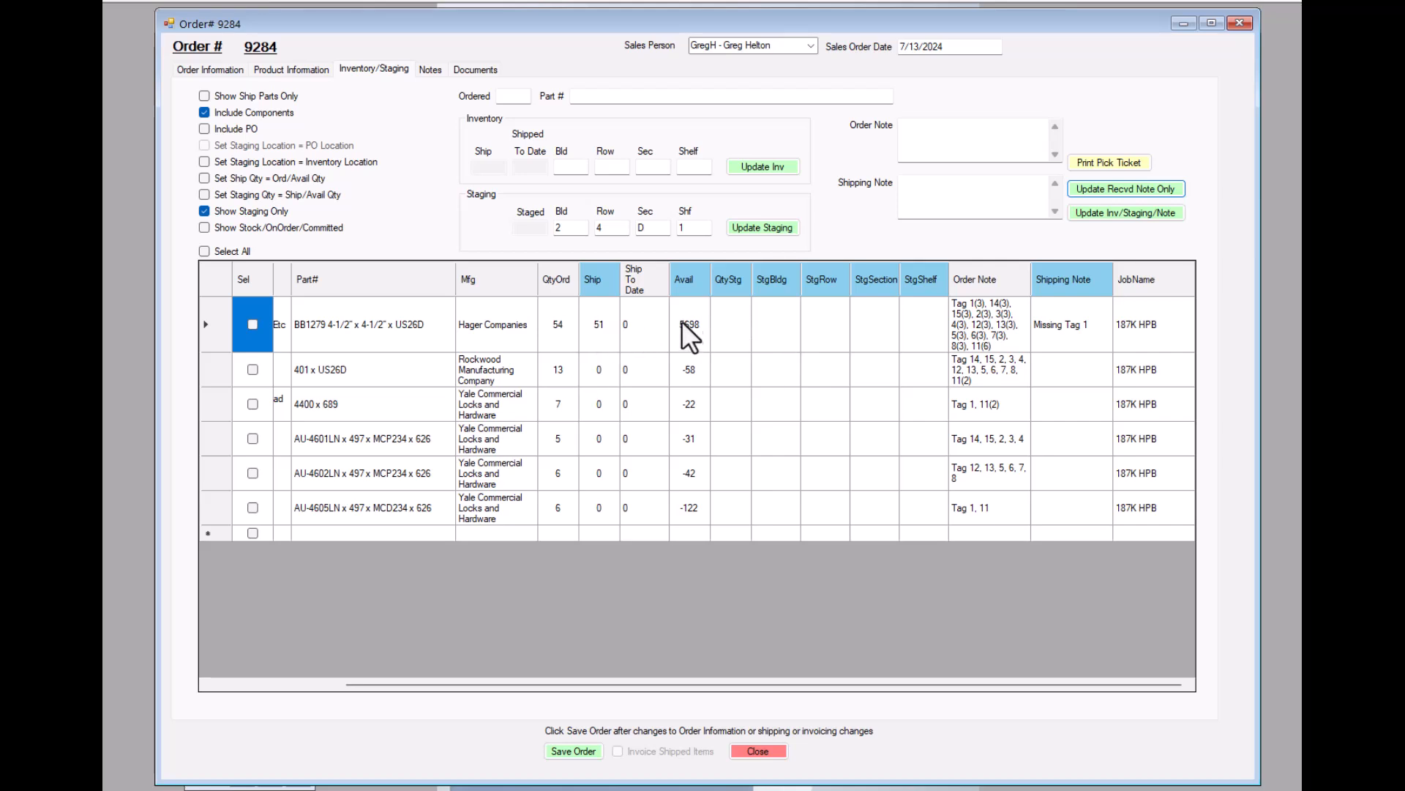
click(300, 68)
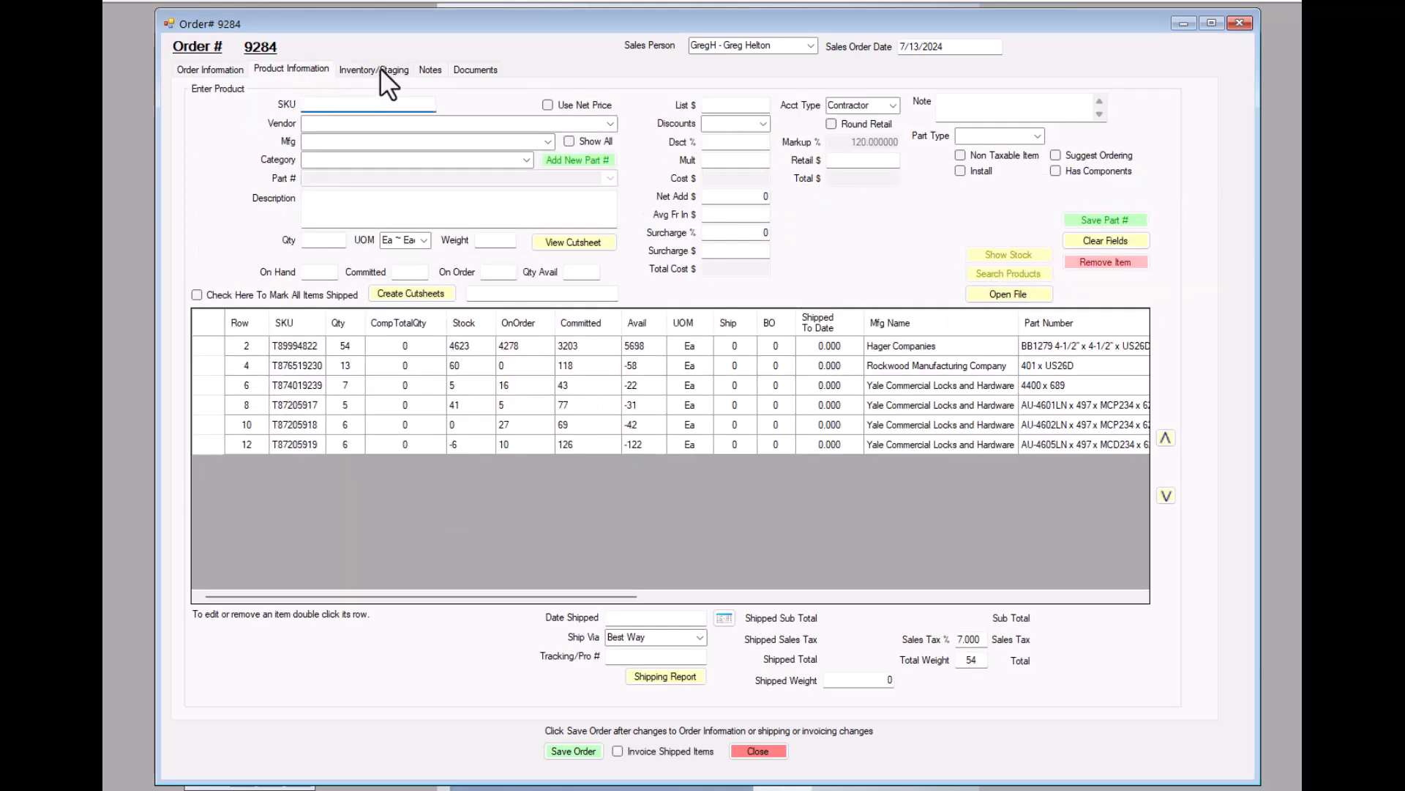
click(380, 69)
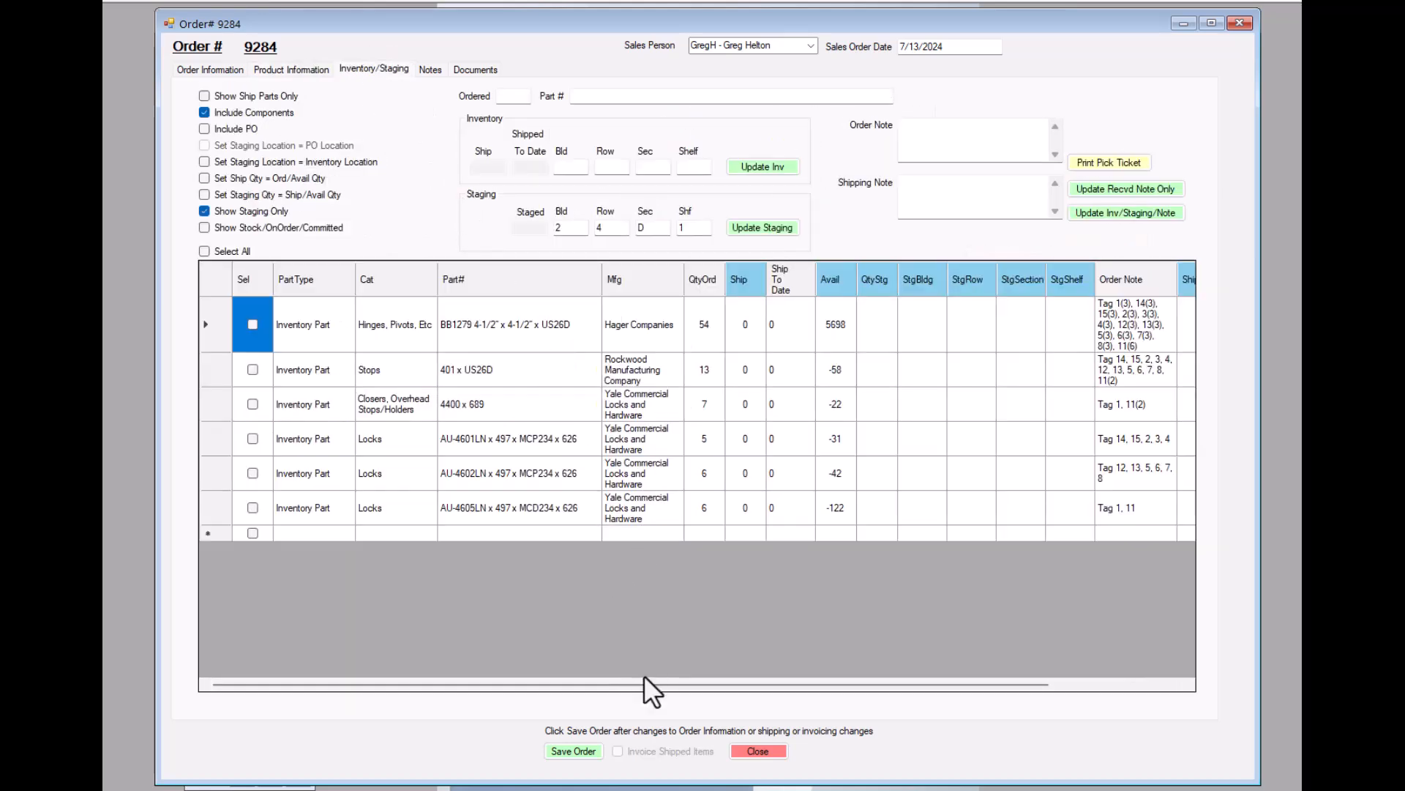
Step: Try to update the BB1279 hinges with a staged quantity of 51 and the shipping note "Missing Tag 1"
drag(648, 683, 872, 713)
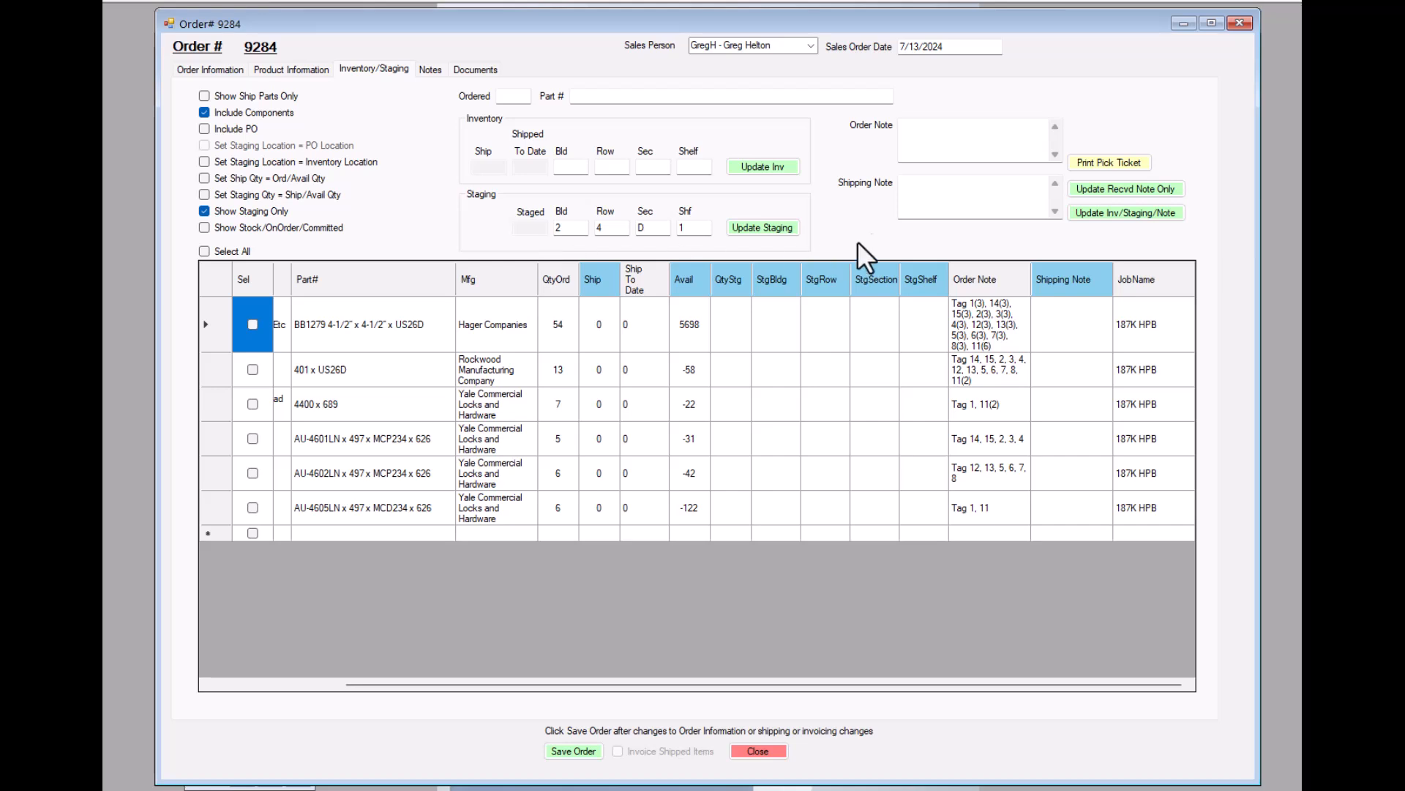
click(694, 327)
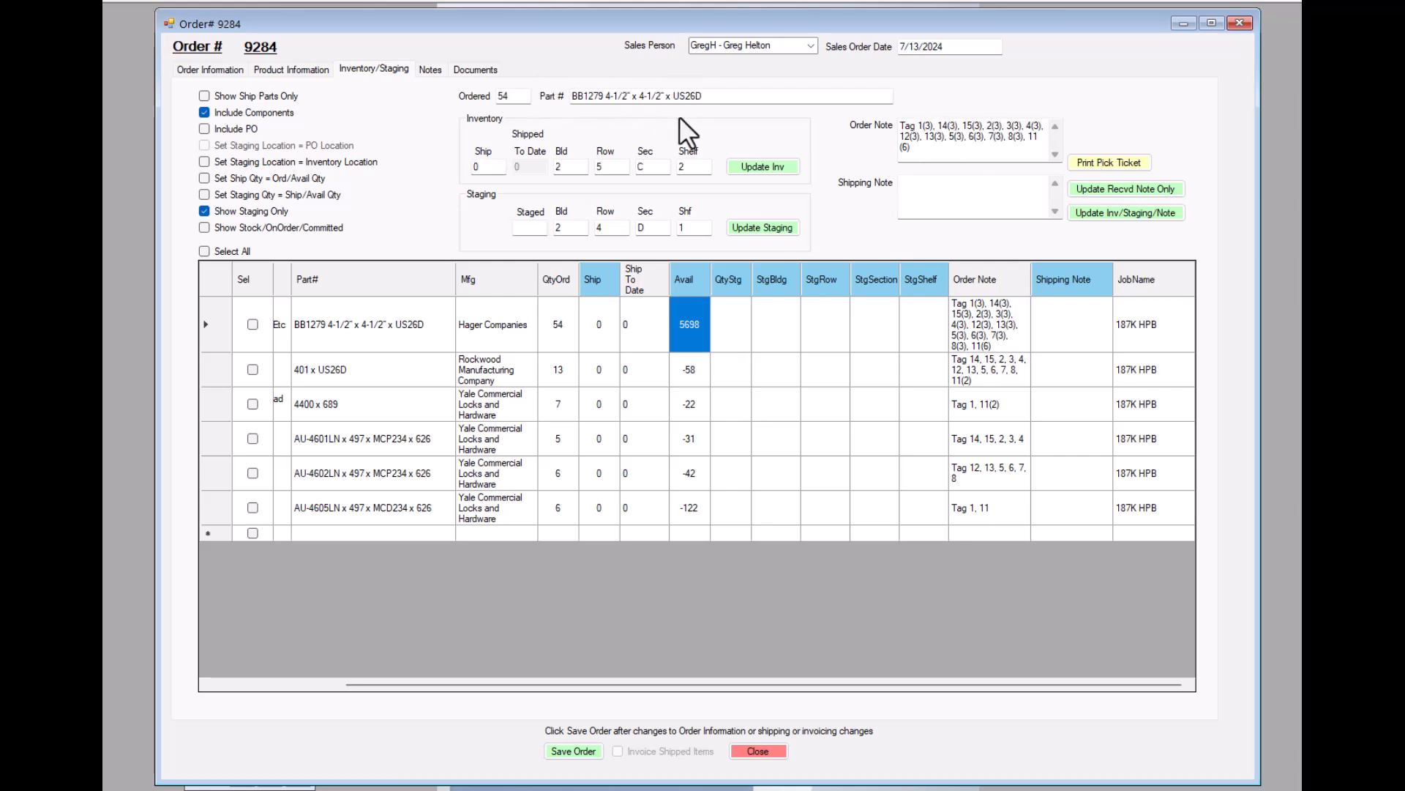
click(531, 229)
text(51)
click(920, 189)
text(Missing Tag 1)
click(1139, 211)
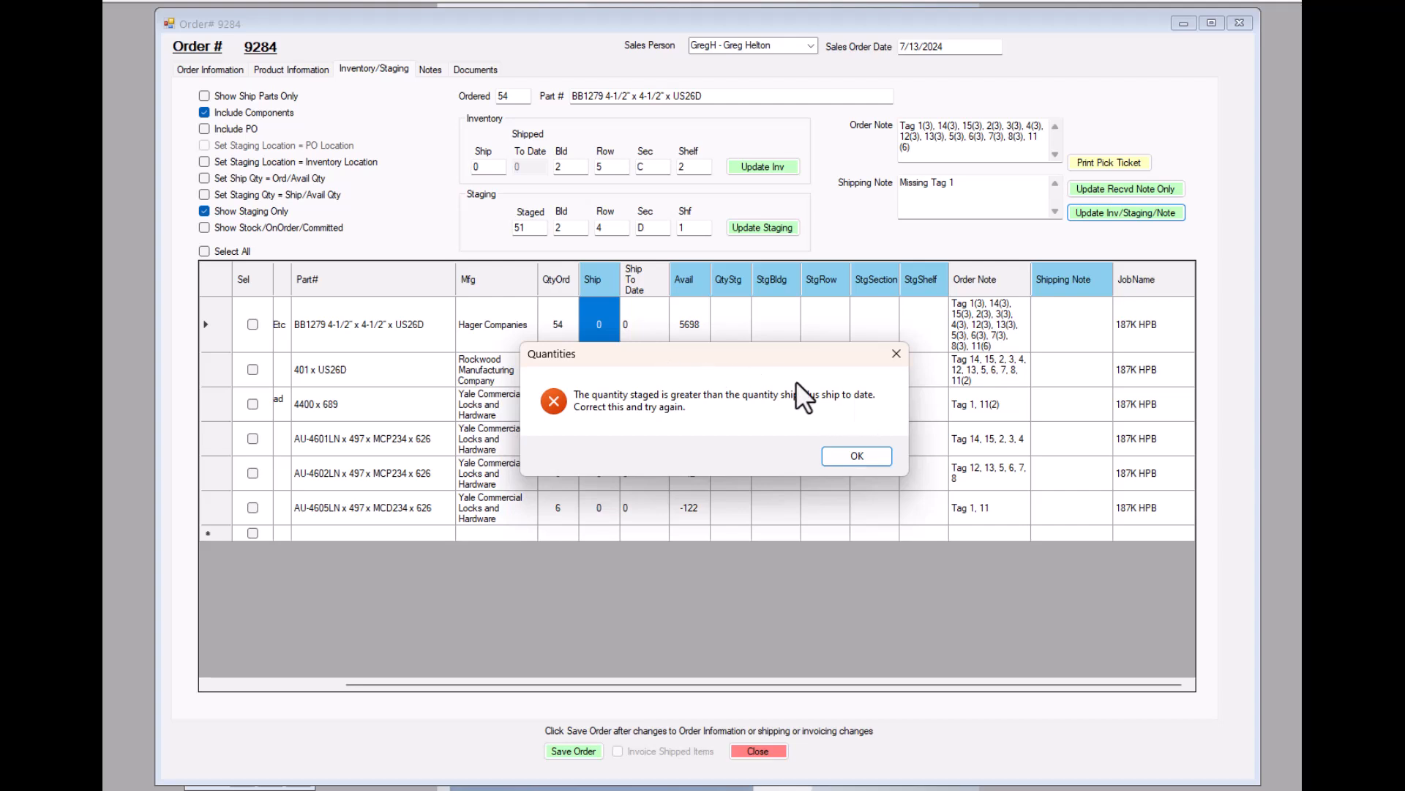
click(858, 455)
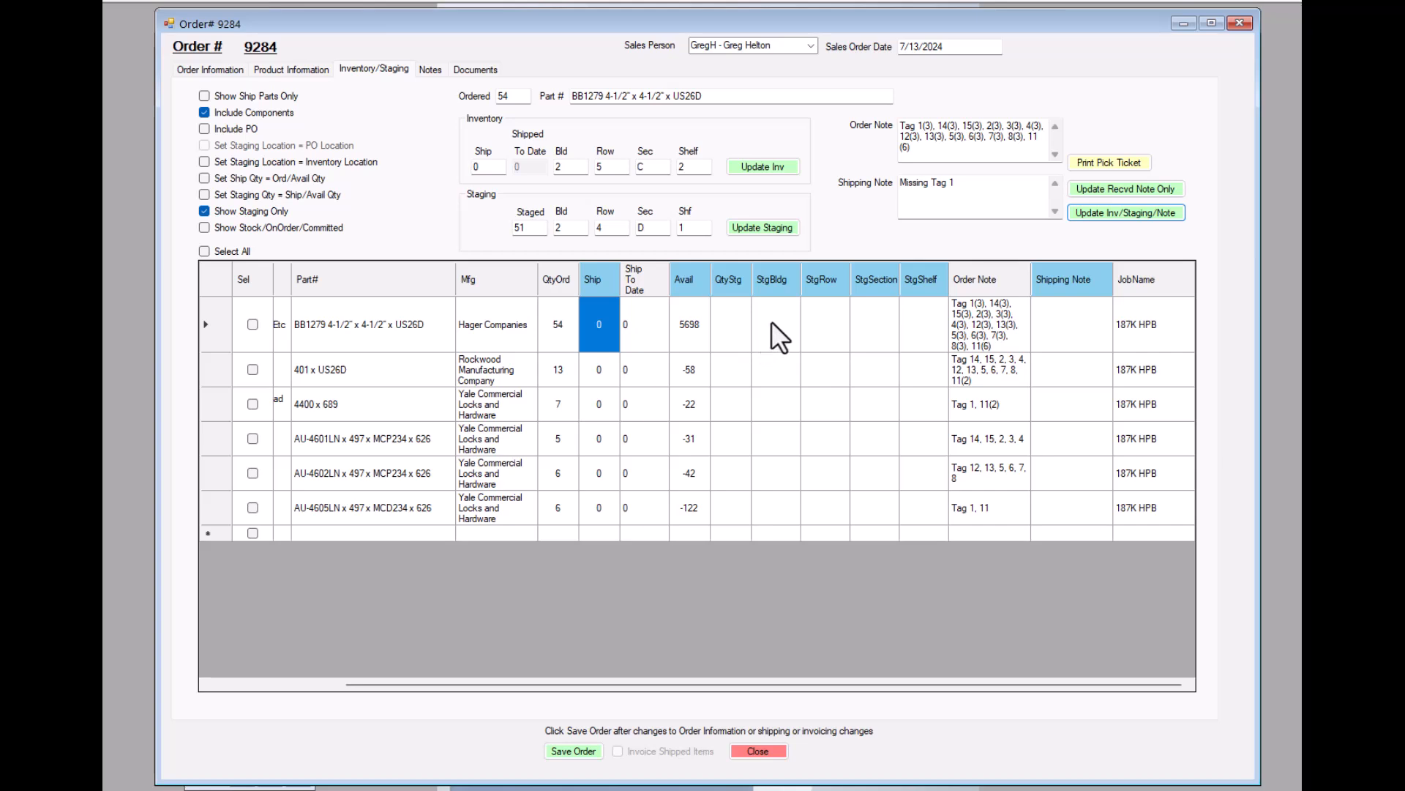
Step: Set the hinges' ship quantity to 51, update their inventory entry and save the order
click(485, 167)
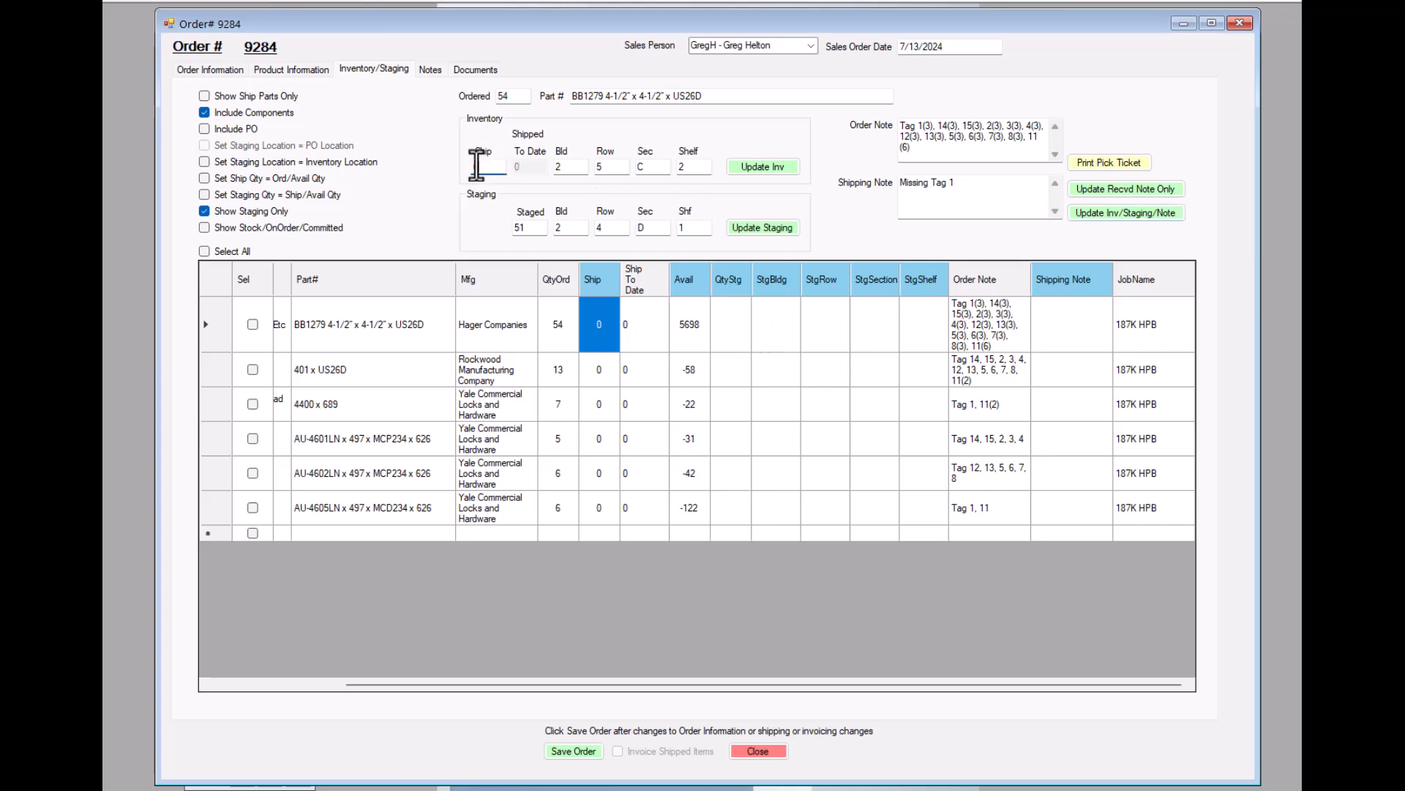
text(51)
click(762, 165)
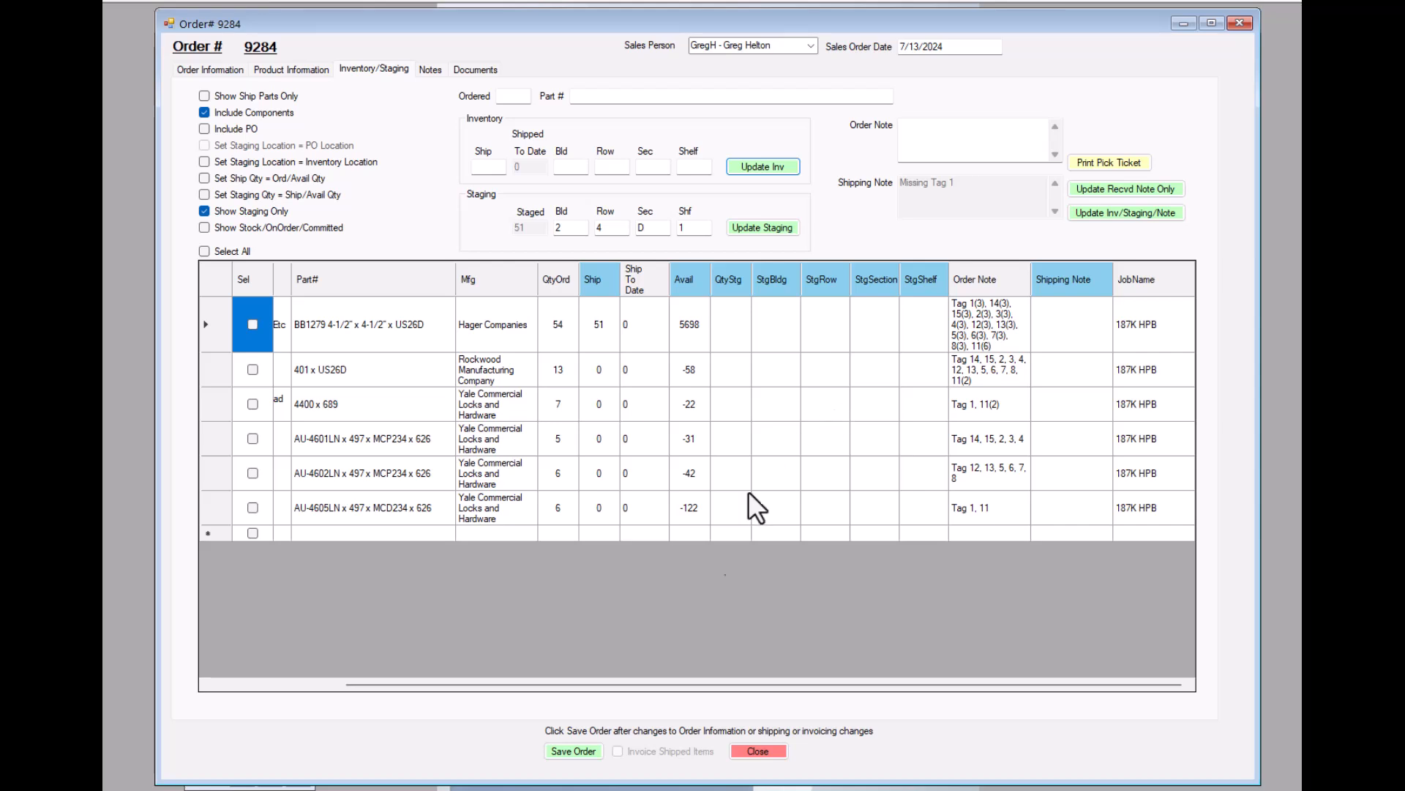
click(575, 750)
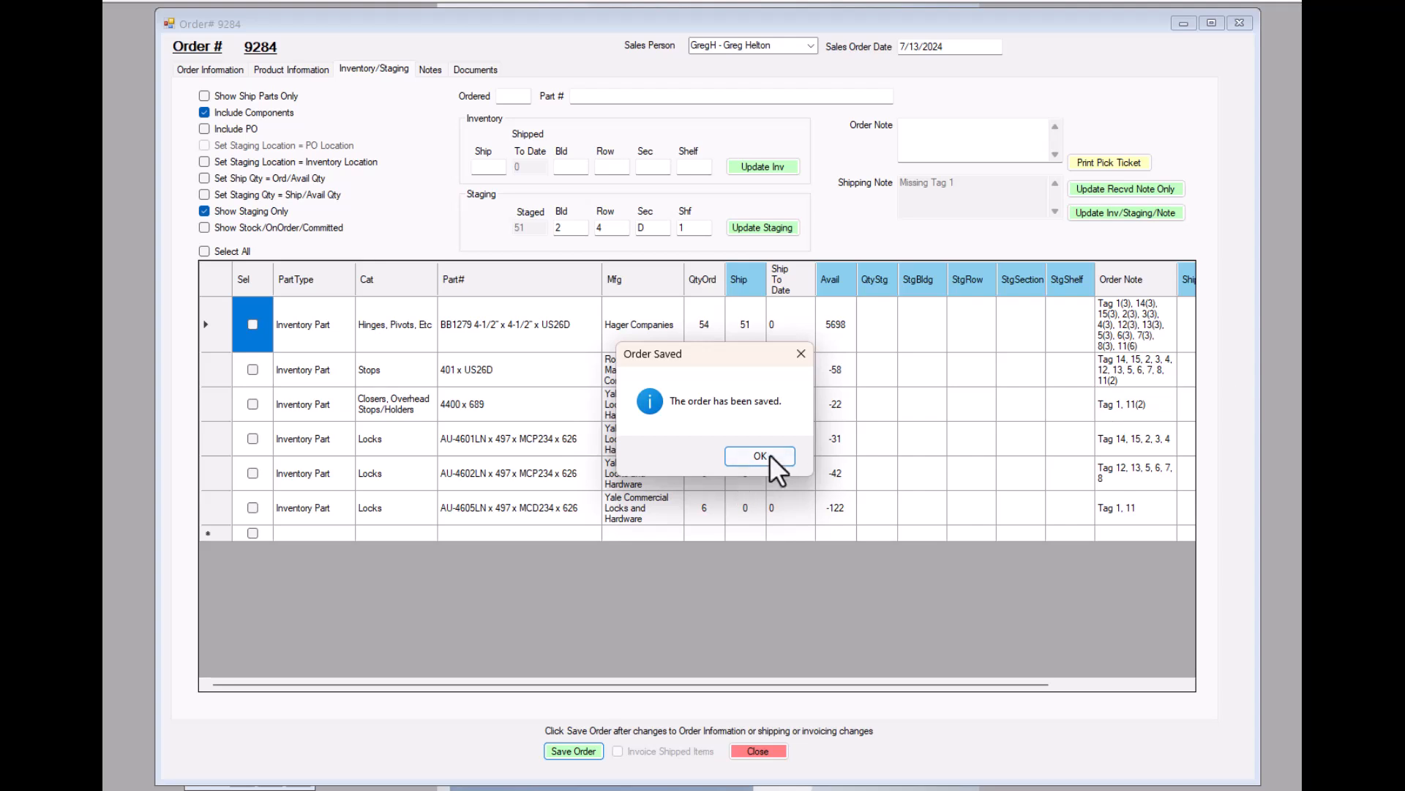
click(767, 455)
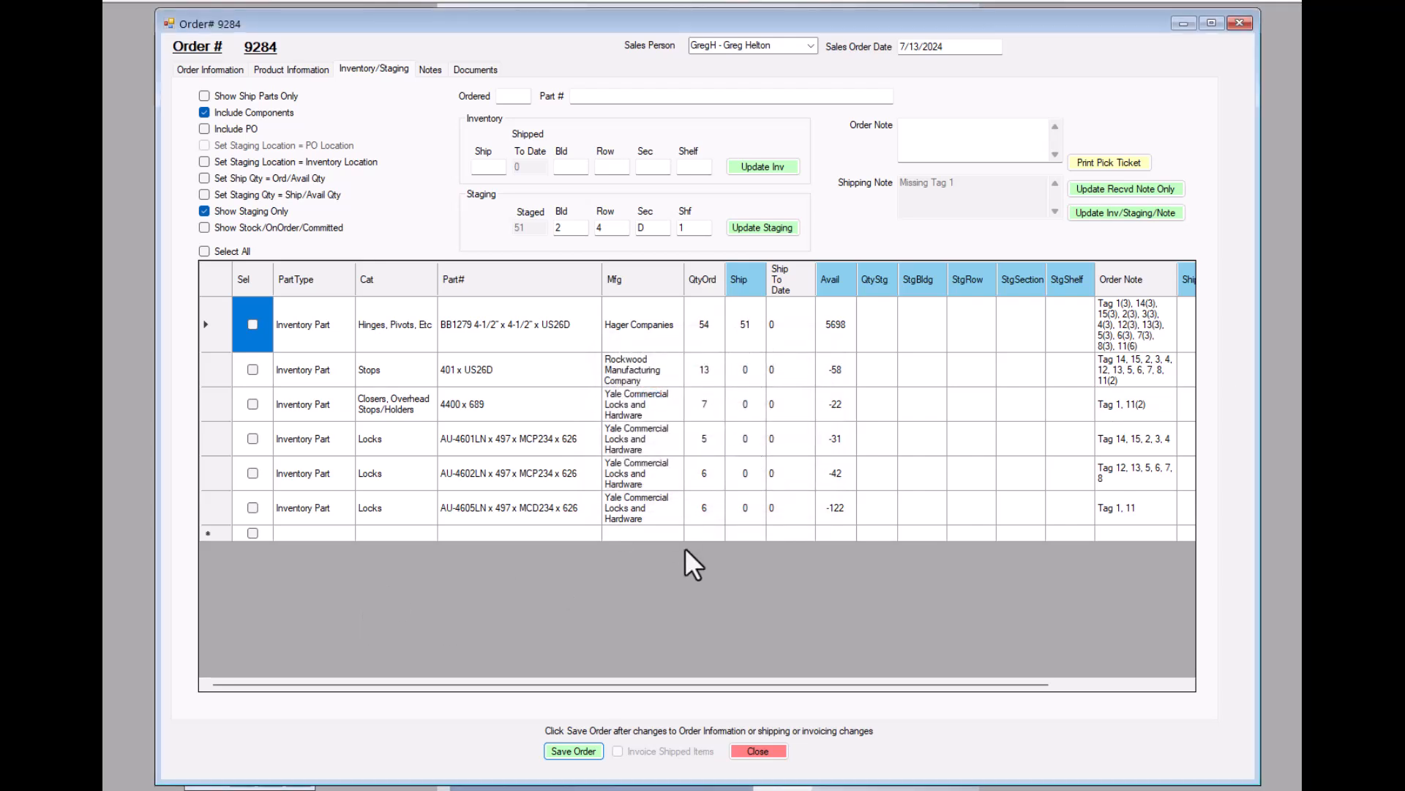
click(880, 332)
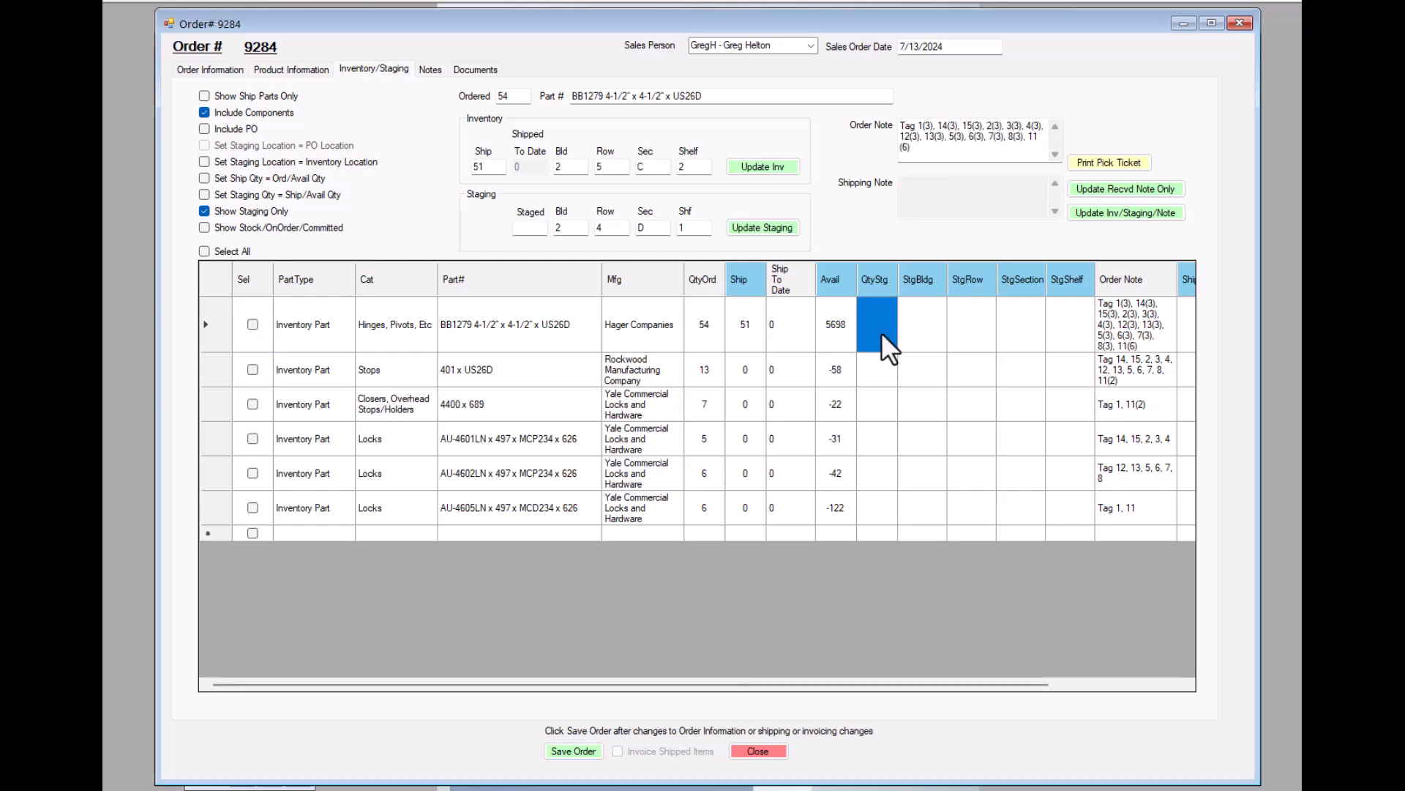
click(523, 228)
text(51)
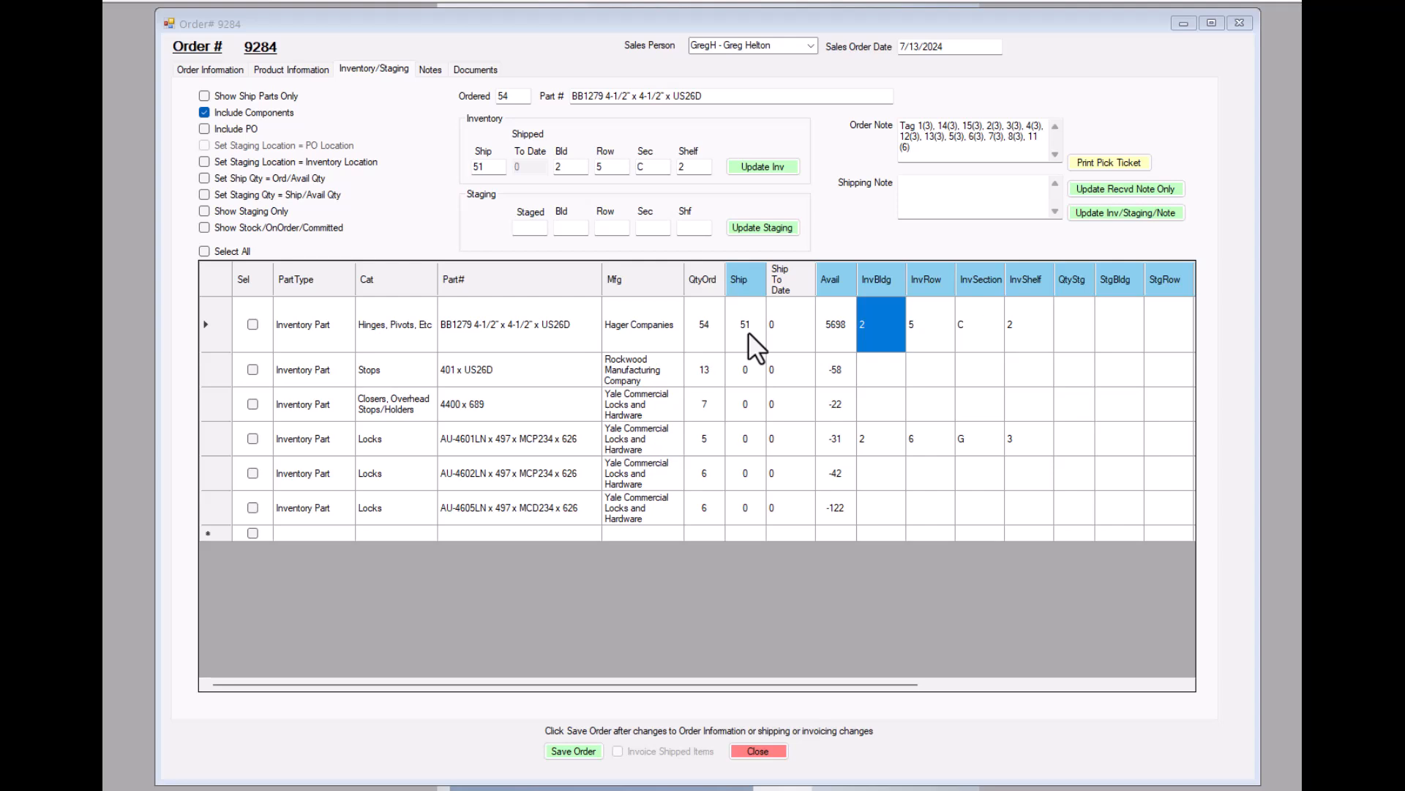
Step: Enter a staged quantity of 51 for the hinges and staging location building 2, row 6, section D, shelf 1
click(528, 228)
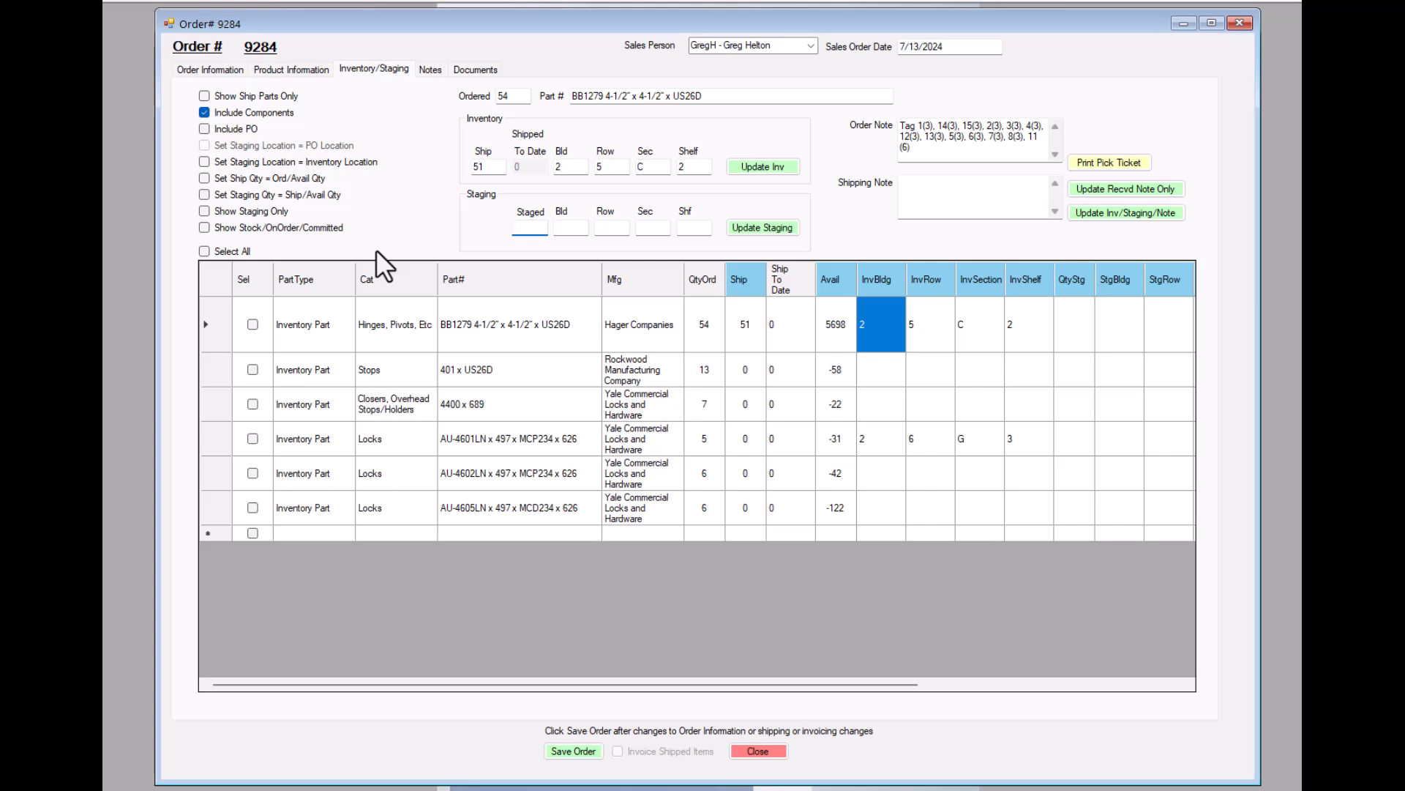
text(51)
click(568, 226)
click(615, 228)
text(6)
click(654, 227)
click(694, 227)
key(BackSpace)
key(BackSpace)
click(729, 226)
Step: Enter the shipping note "Missing Tag 1" for the hinges and update their inventory, staging and note together
click(936, 192)
text(ml)
key(BackSpace)
key(BackSpace)
text(Missing)
key(BackSpace)
key(BackSpace)
key(BackSpace)
key(BackSpace)
text(ing Tag 1)
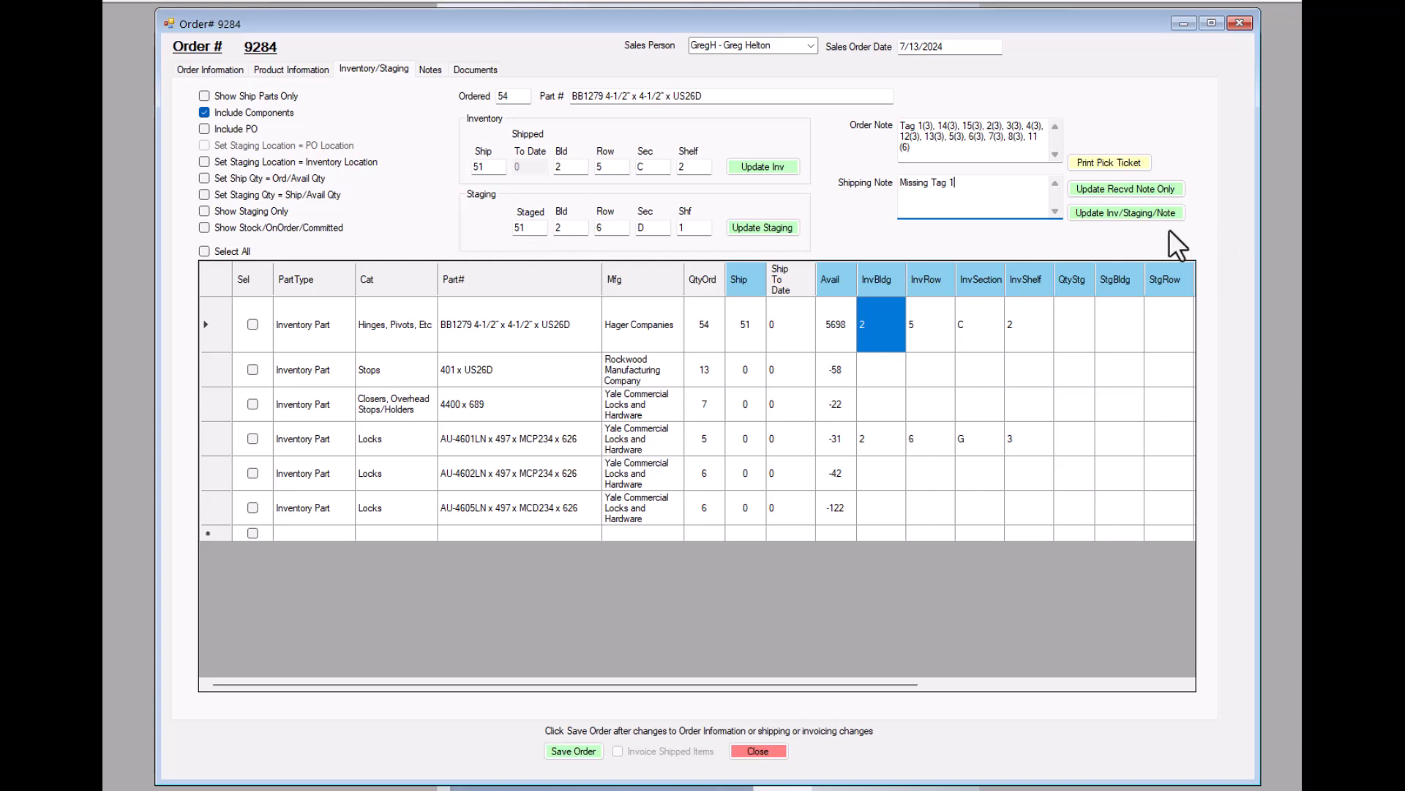
click(1140, 212)
drag(875, 681, 1157, 698)
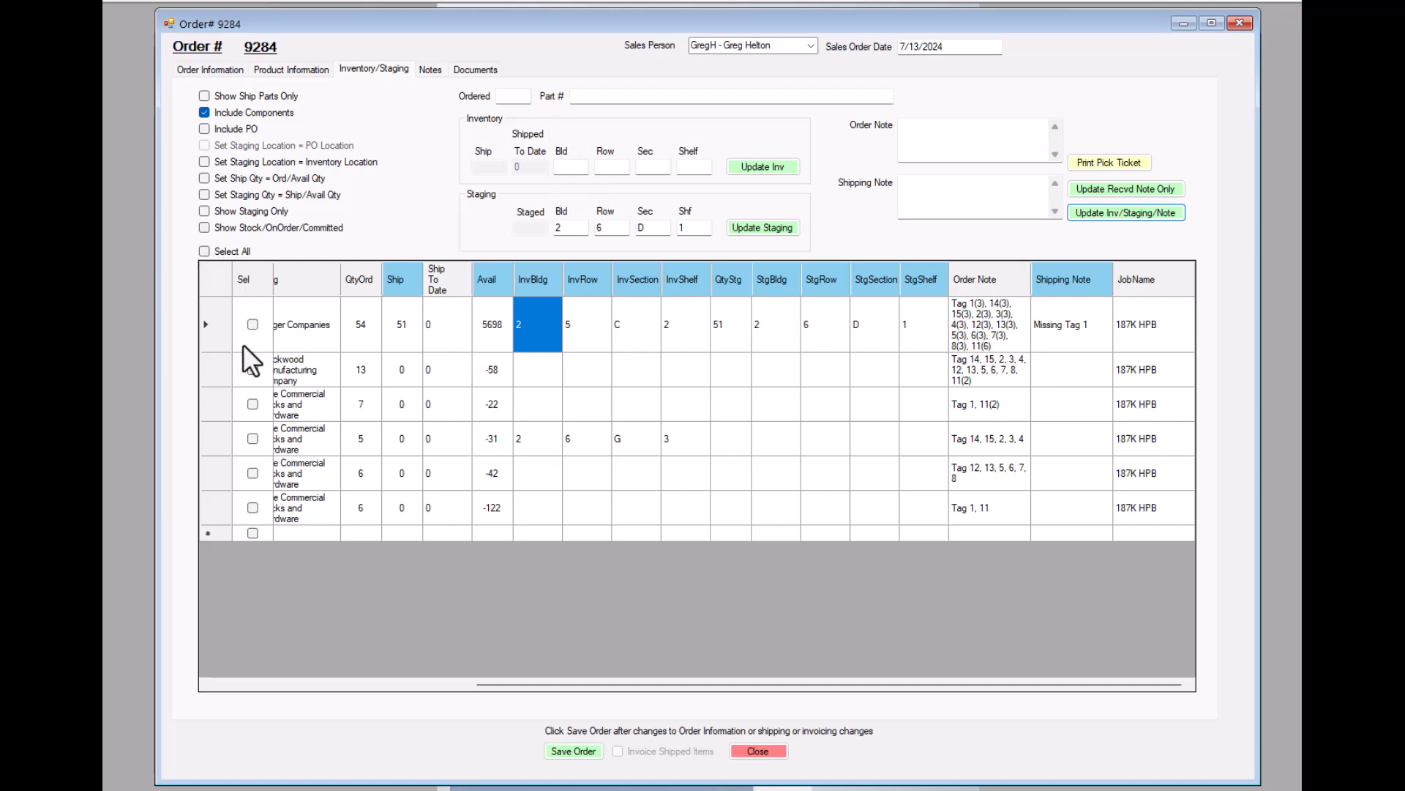
drag(723, 686, 388, 685)
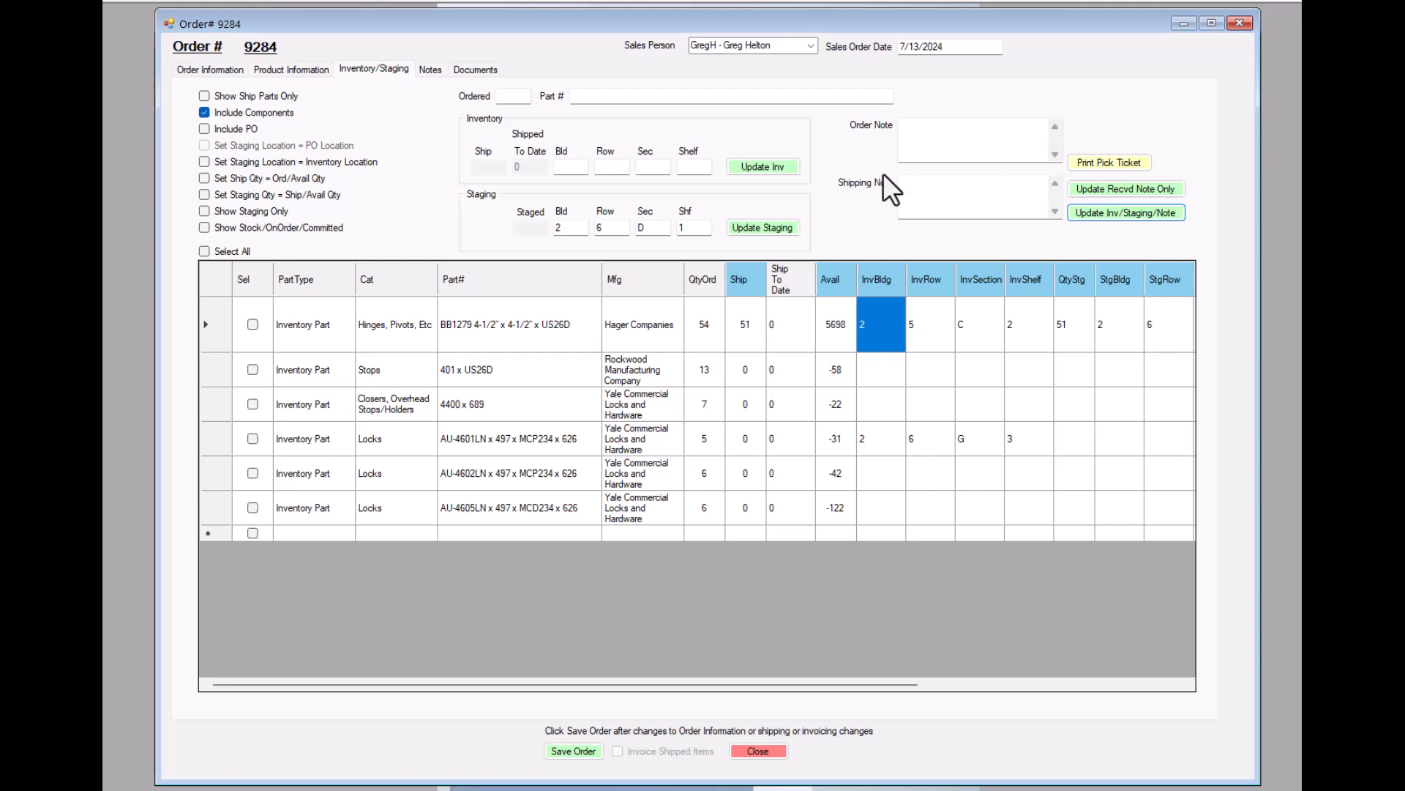
Step: Apply the shipping note "klsdjflksdjf" as a note-only update to the hinges and the AU-4601LN and AU-4605LN locks
click(928, 194)
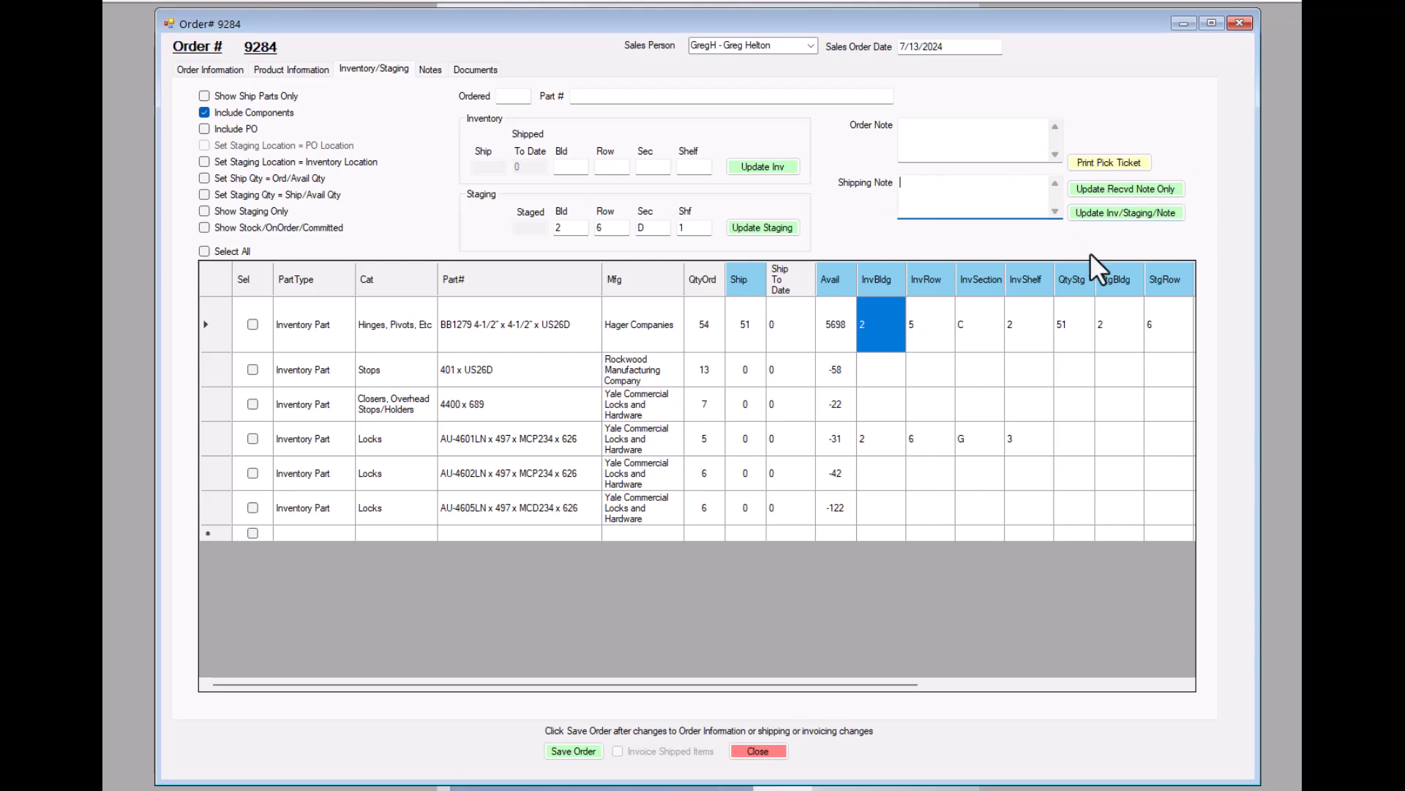
text(klsdjflksdjf)
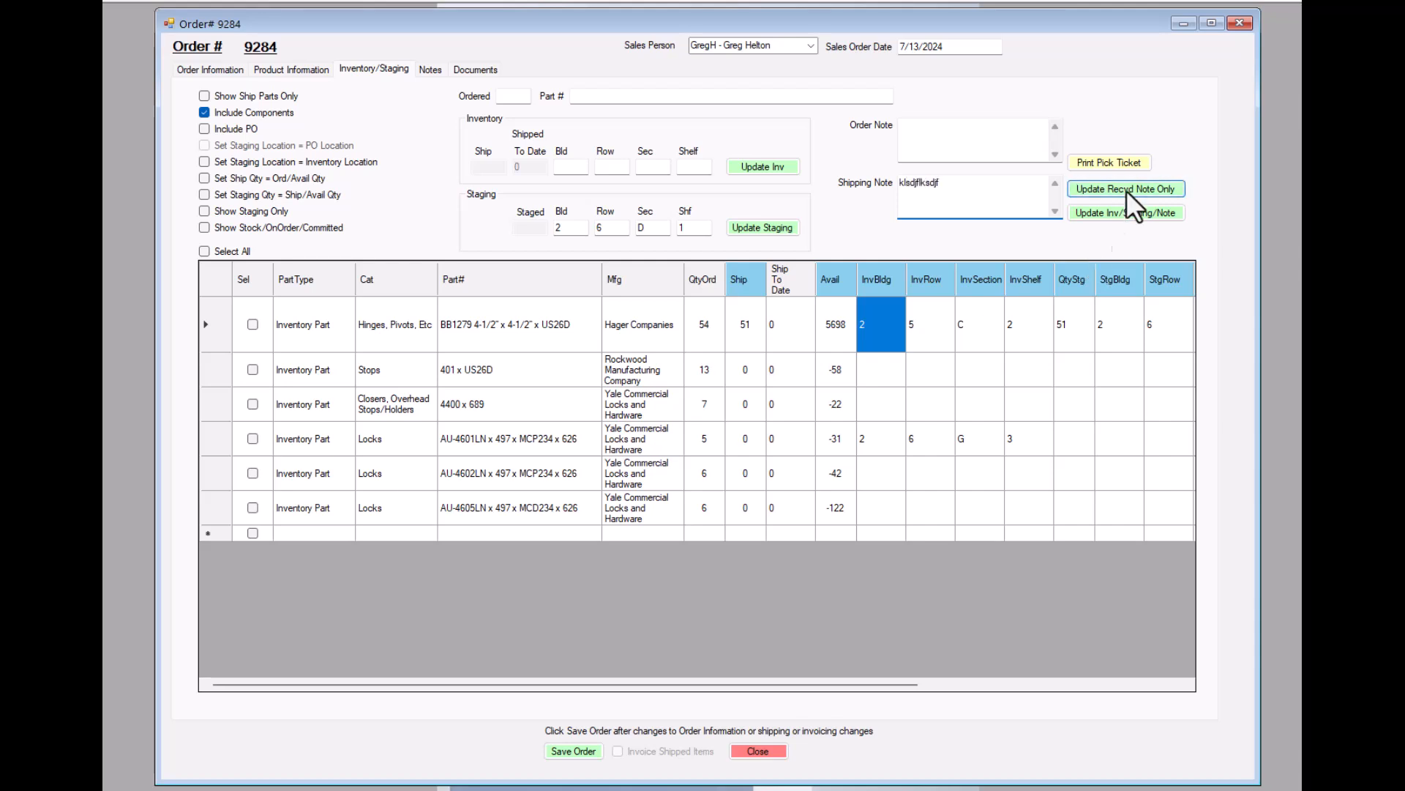
click(253, 325)
click(252, 438)
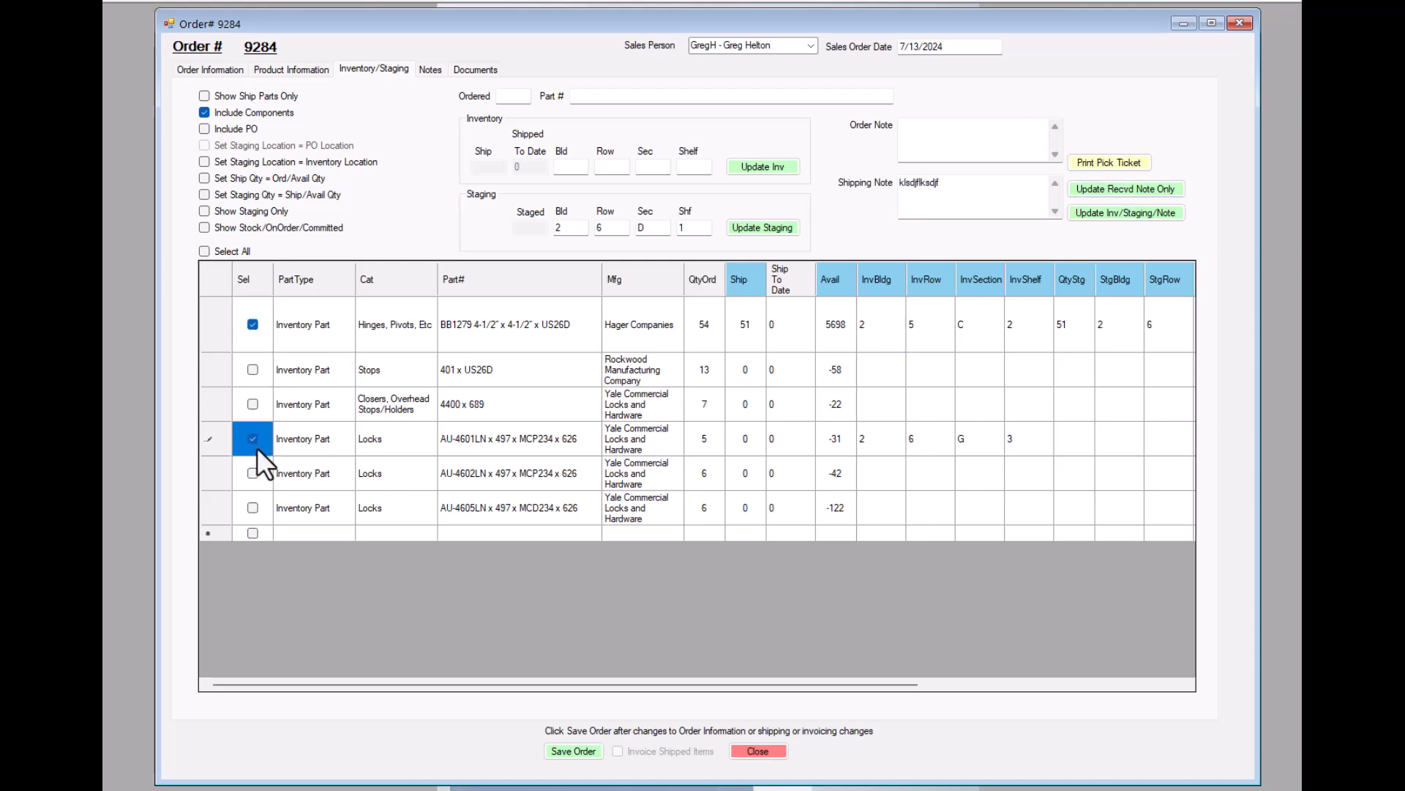
click(252, 507)
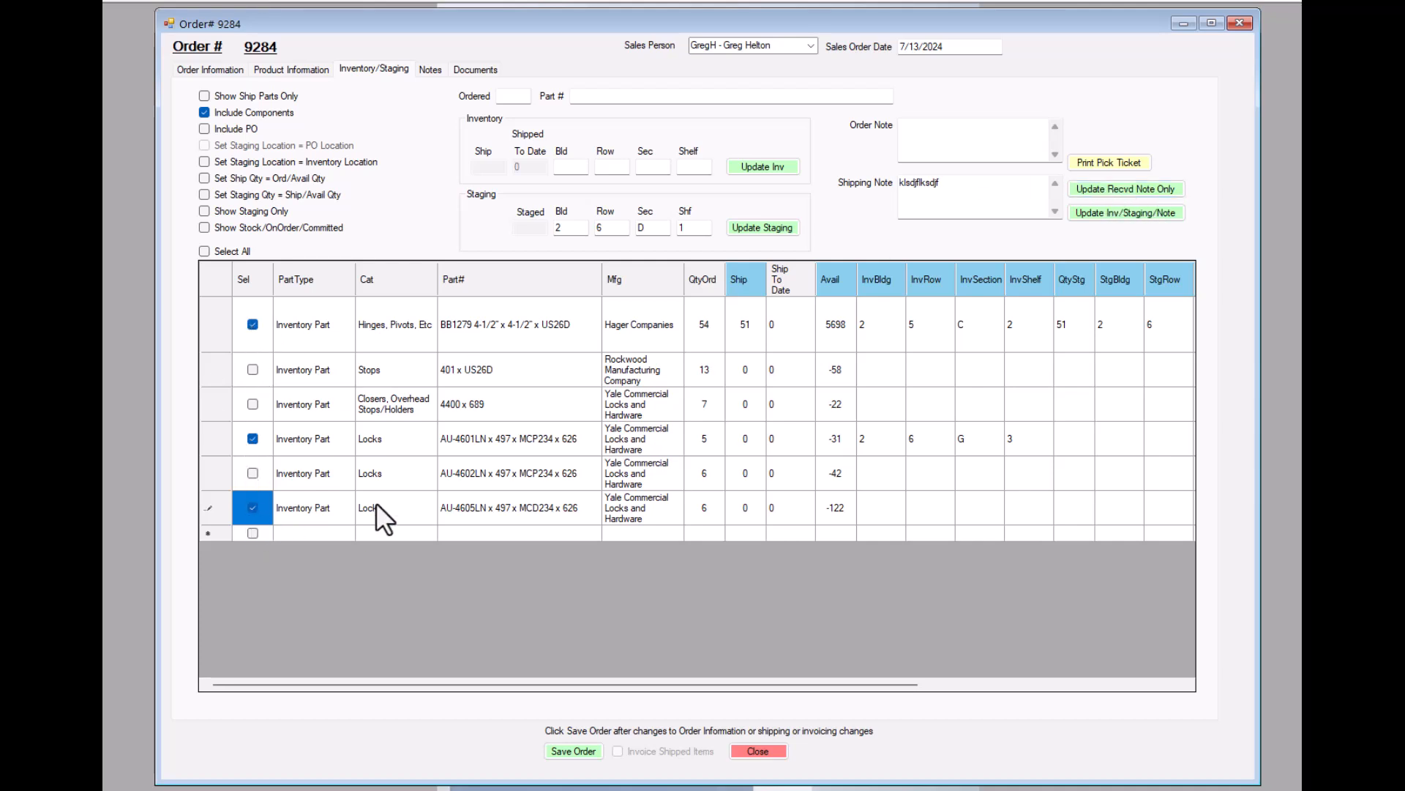
click(1126, 188)
drag(688, 685, 1090, 697)
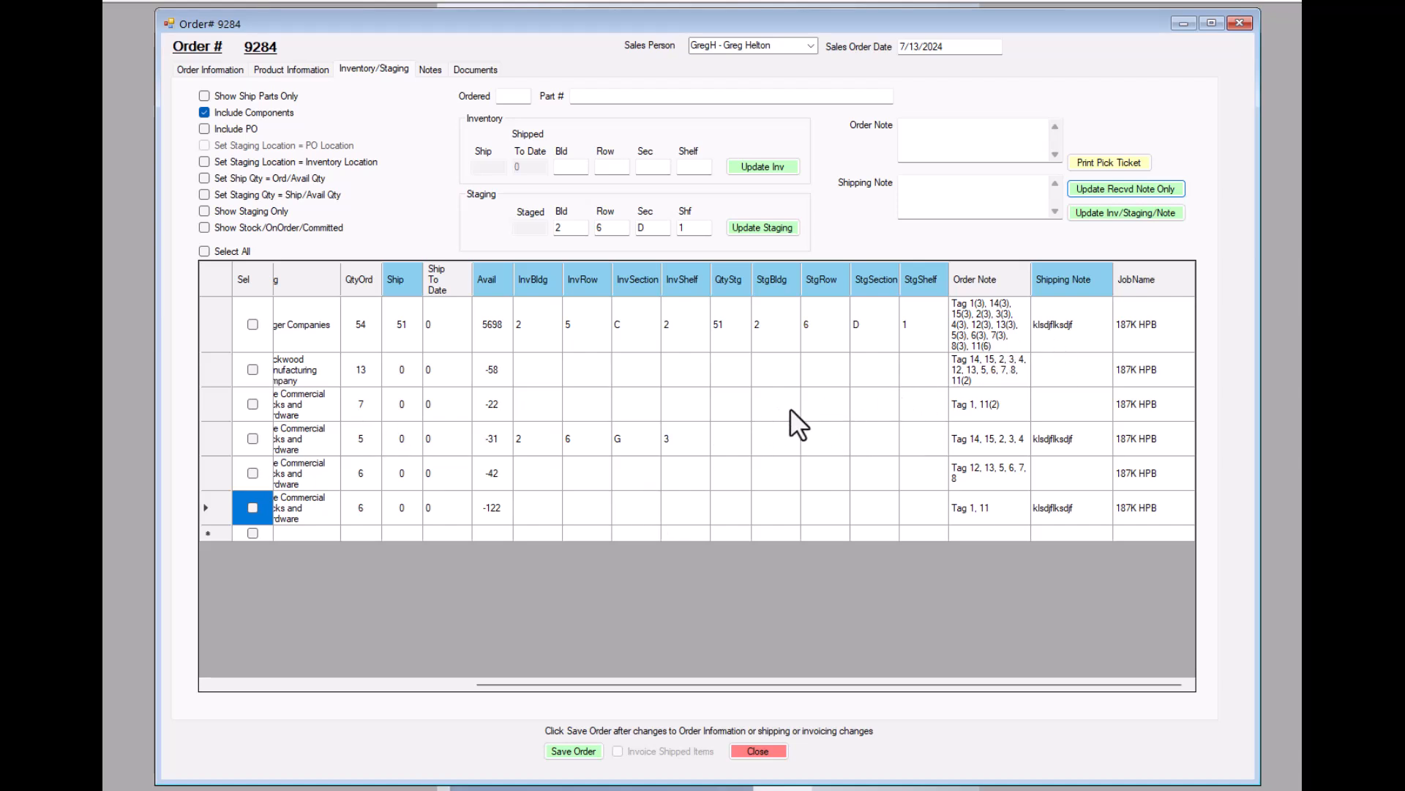
Step: Limit the parts table to staging locations for review, and restore the inventory location columns
click(1063, 339)
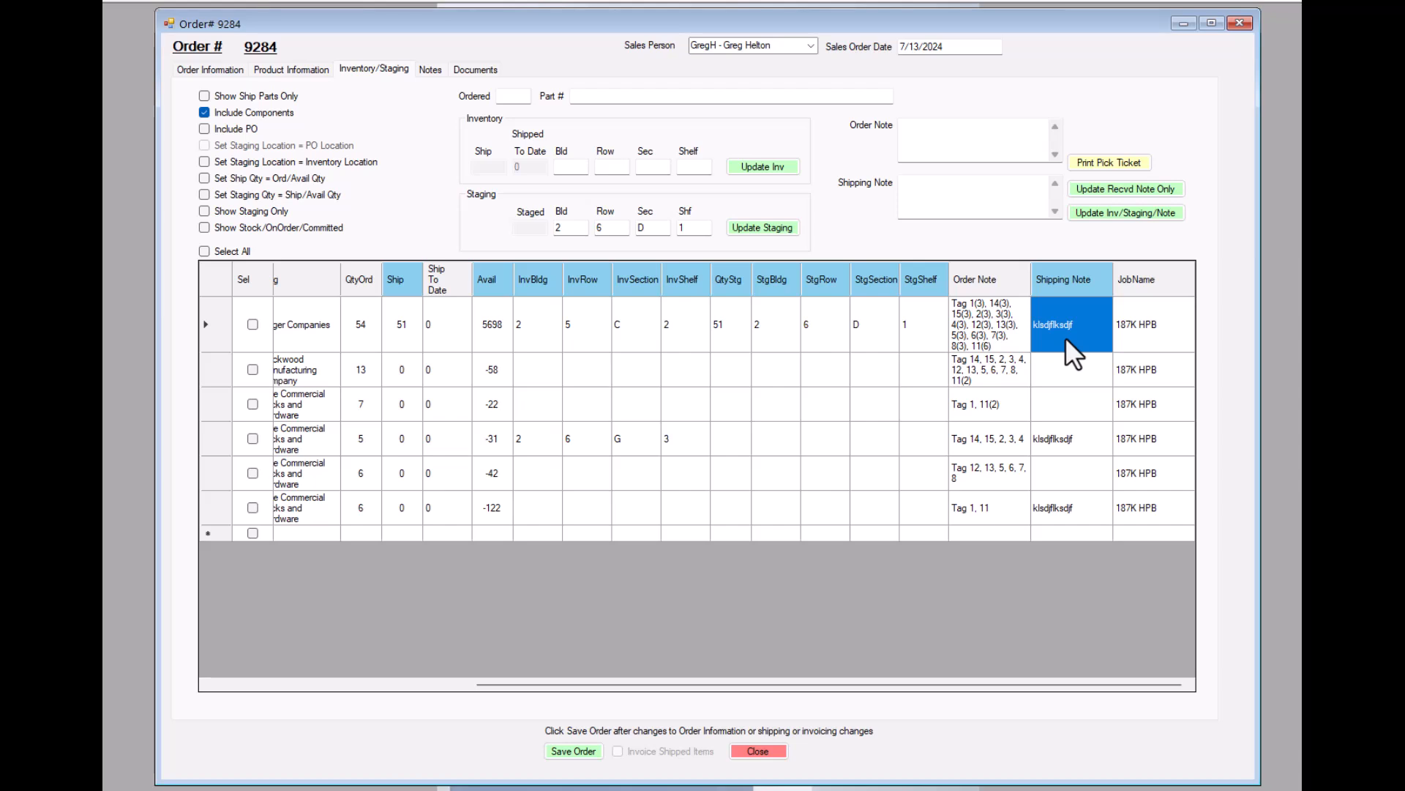
click(773, 365)
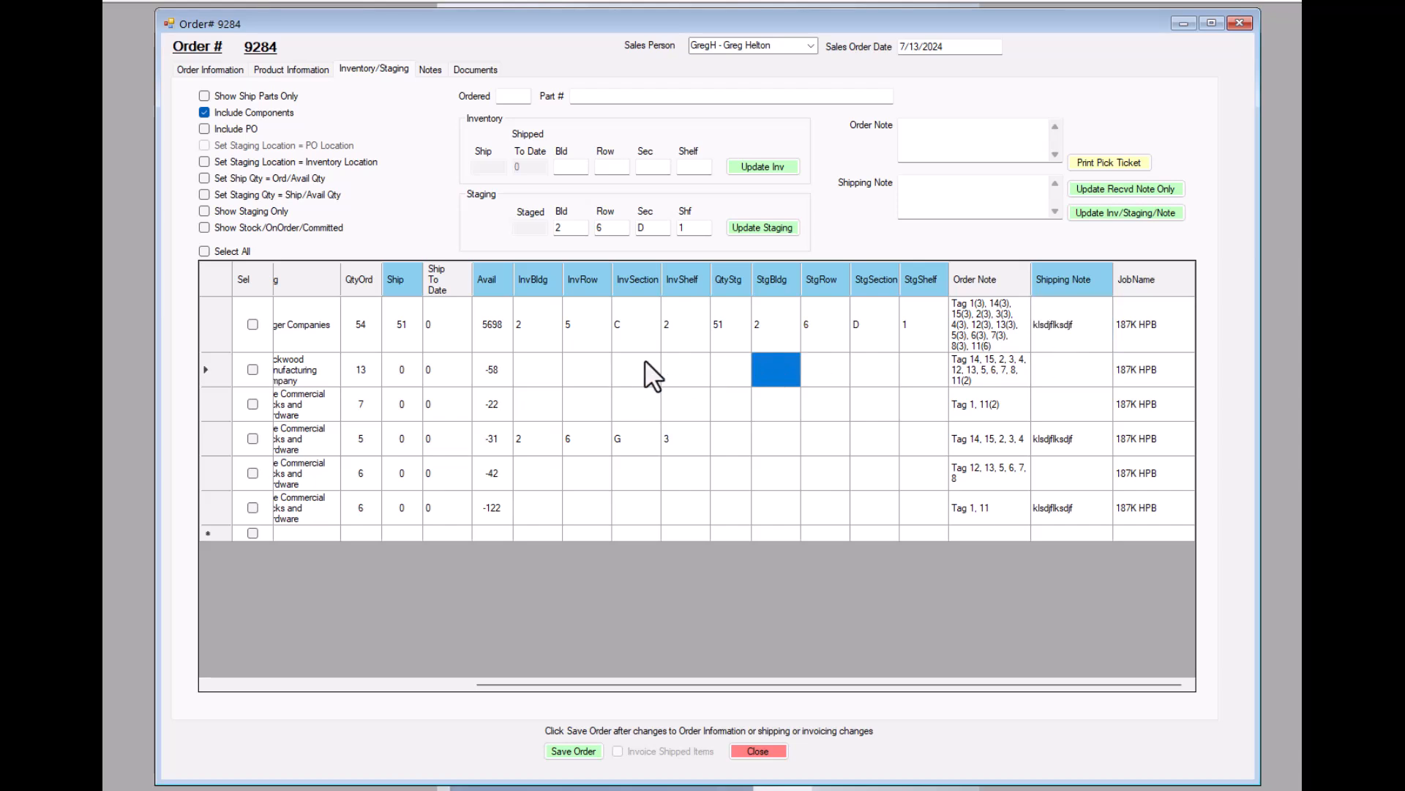
click(648, 372)
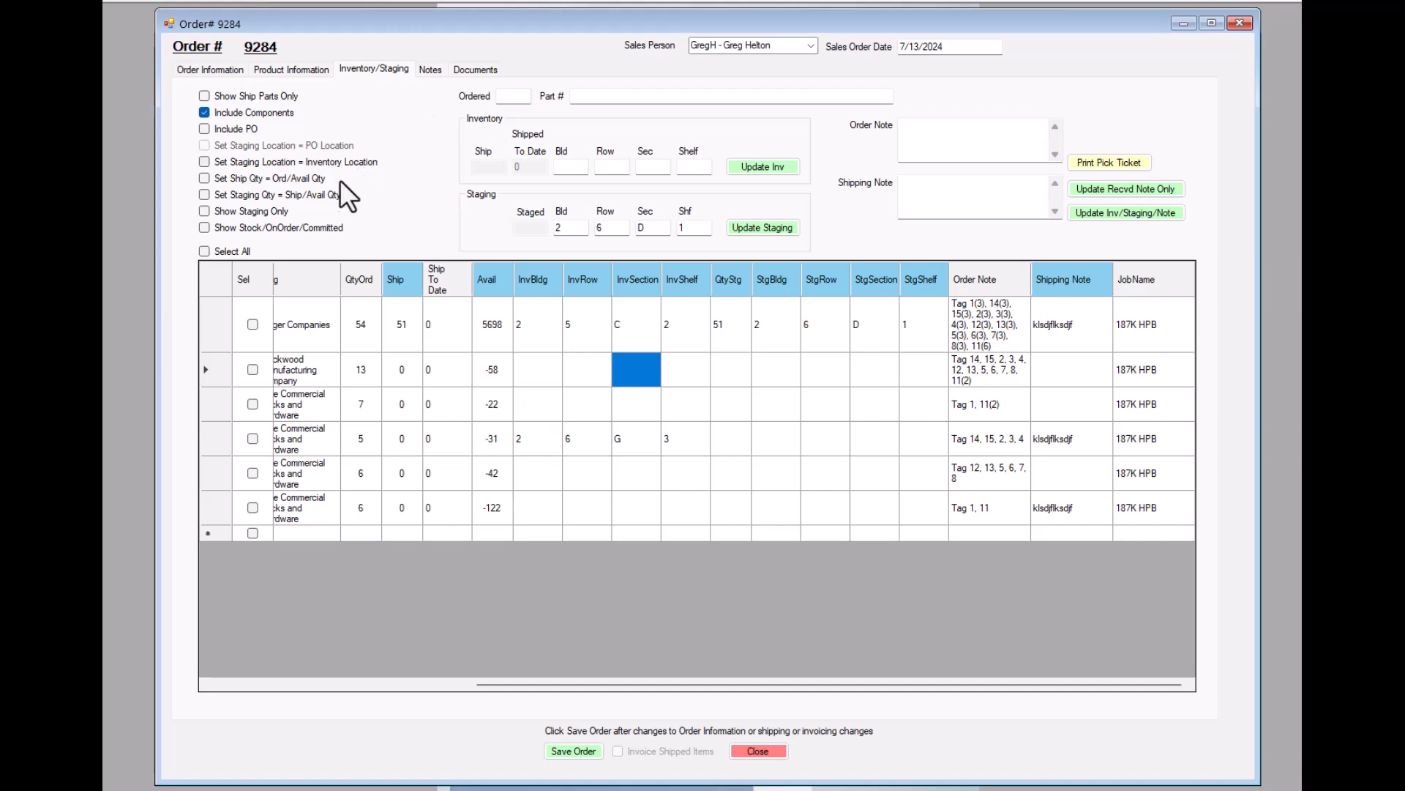
click(205, 210)
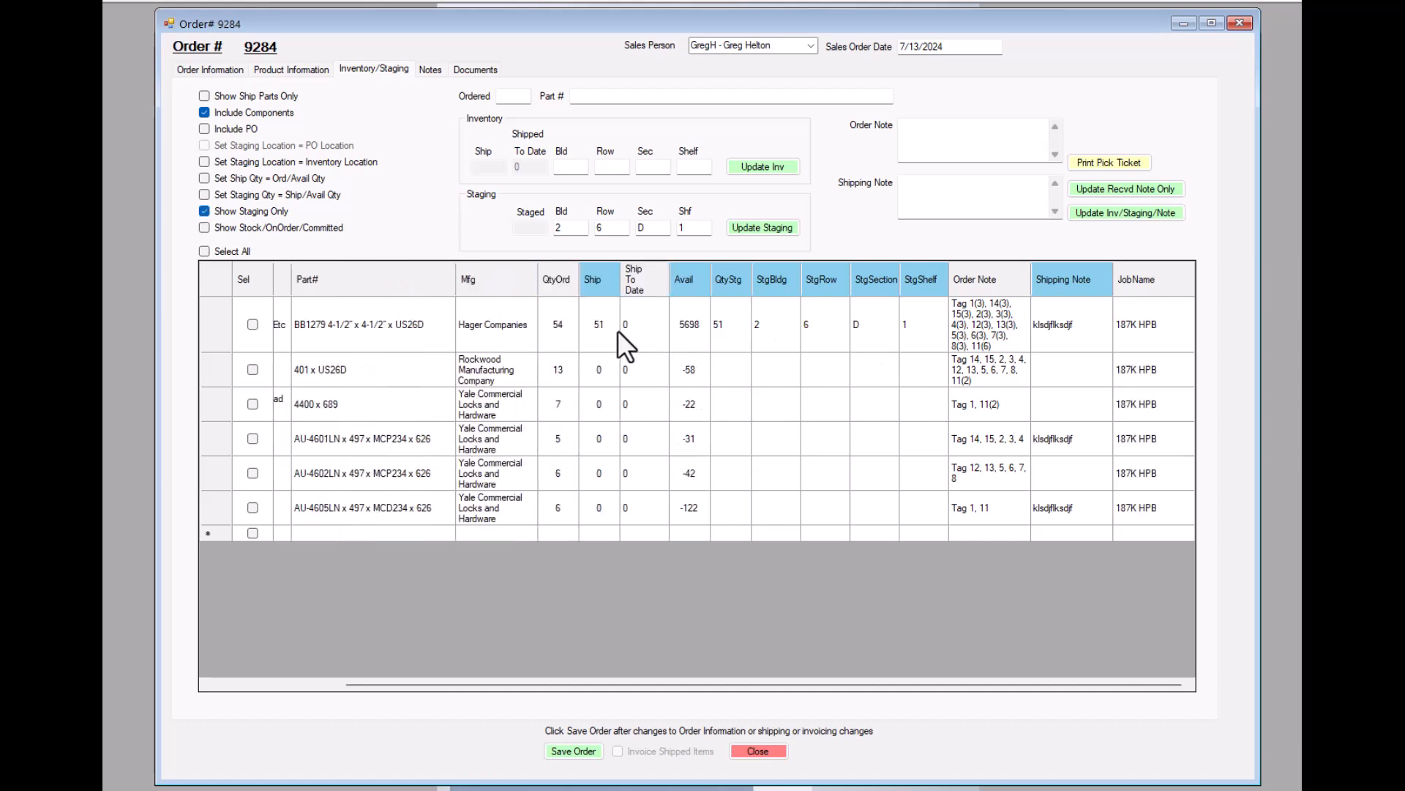
click(204, 210)
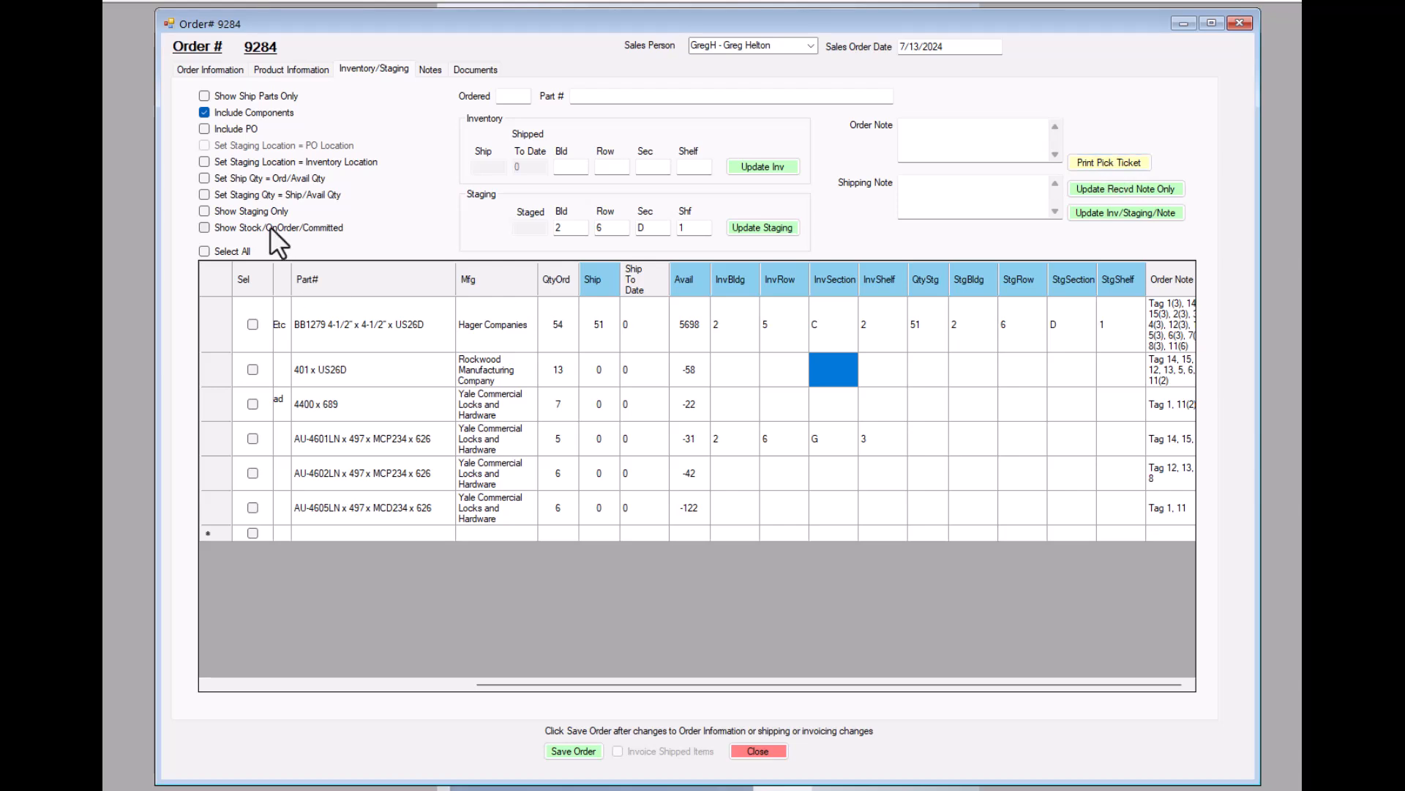
Step: Generate the order's pick ticket, enlarge the report to review its quantities, locations and notes, and close it
click(1106, 163)
drag(735, 141, 674, 14)
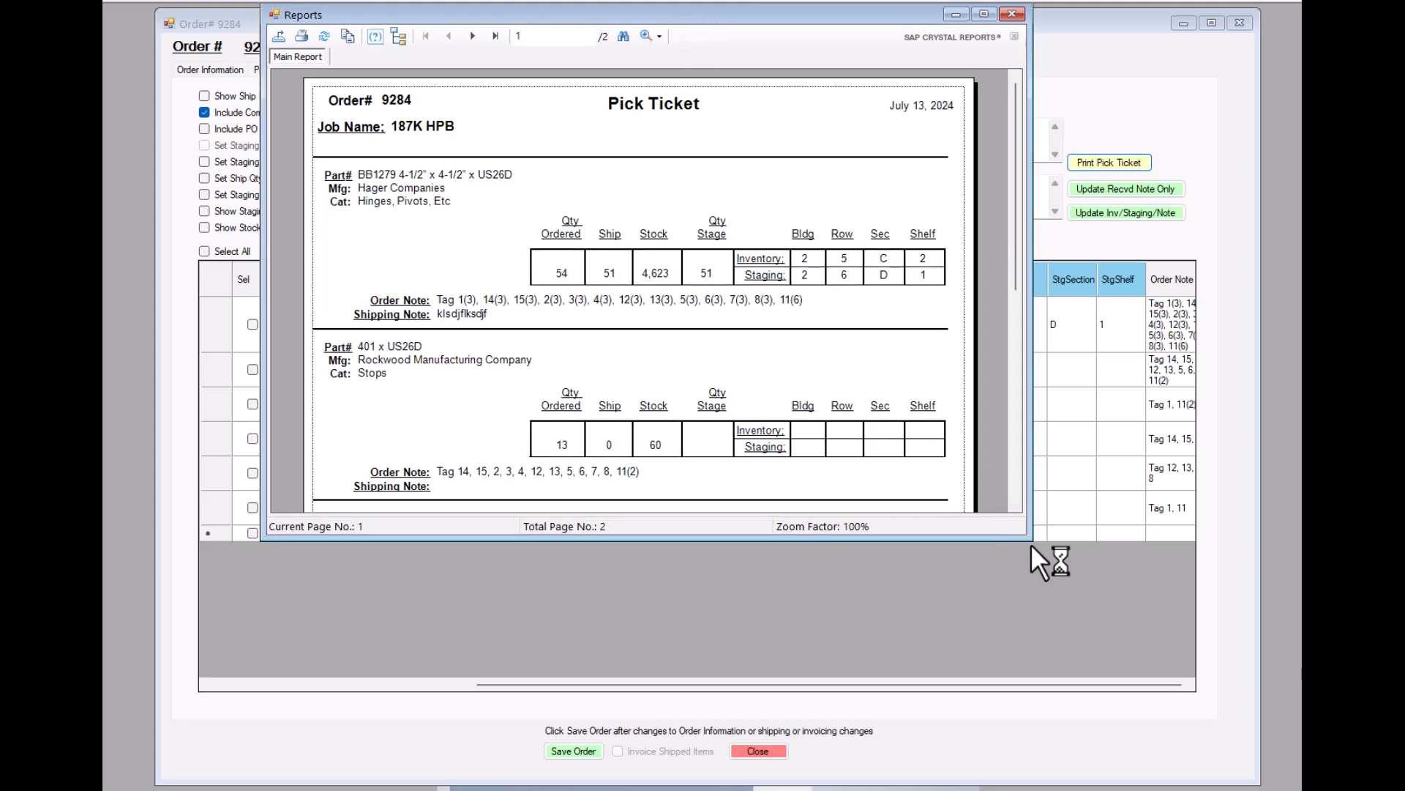
drag(1021, 535, 1203, 759)
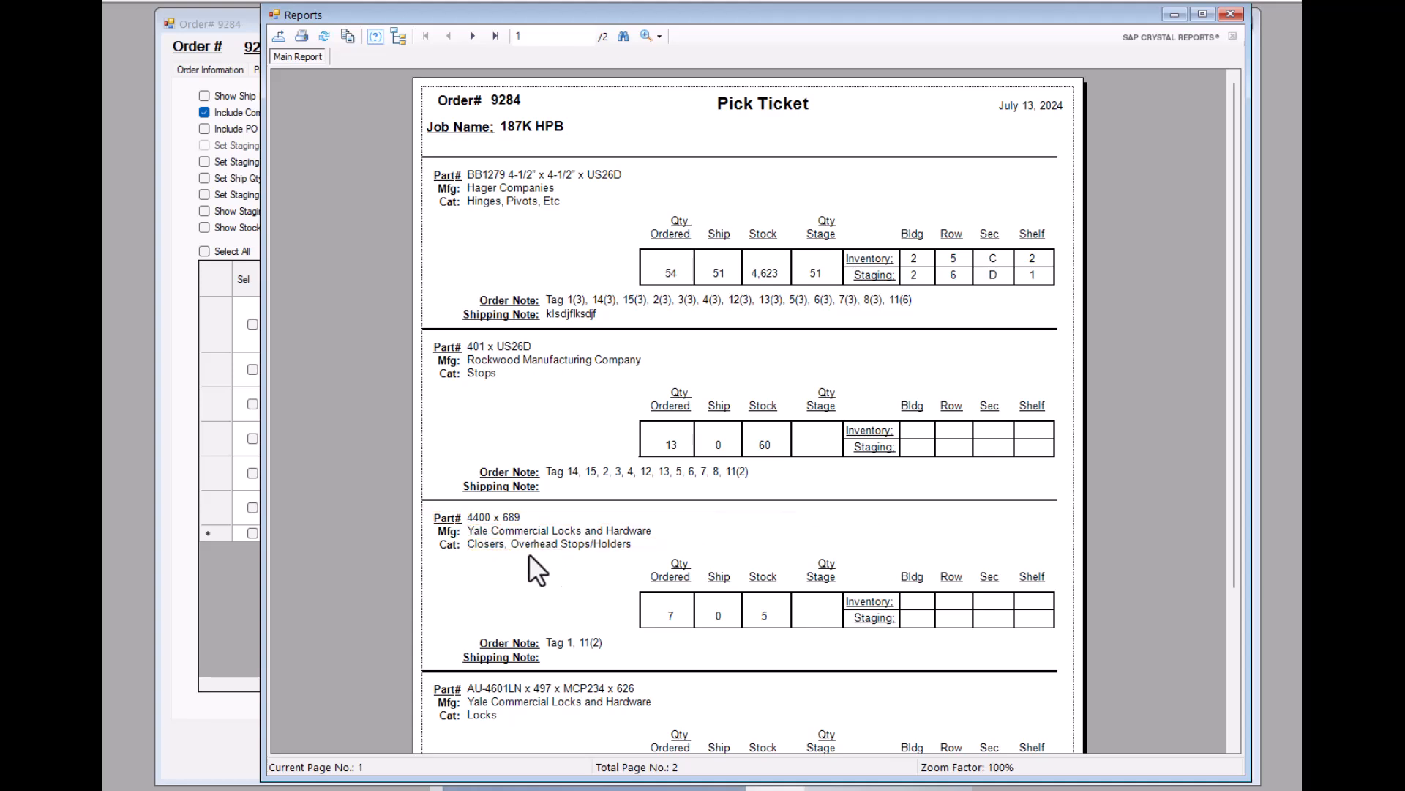
click(918, 603)
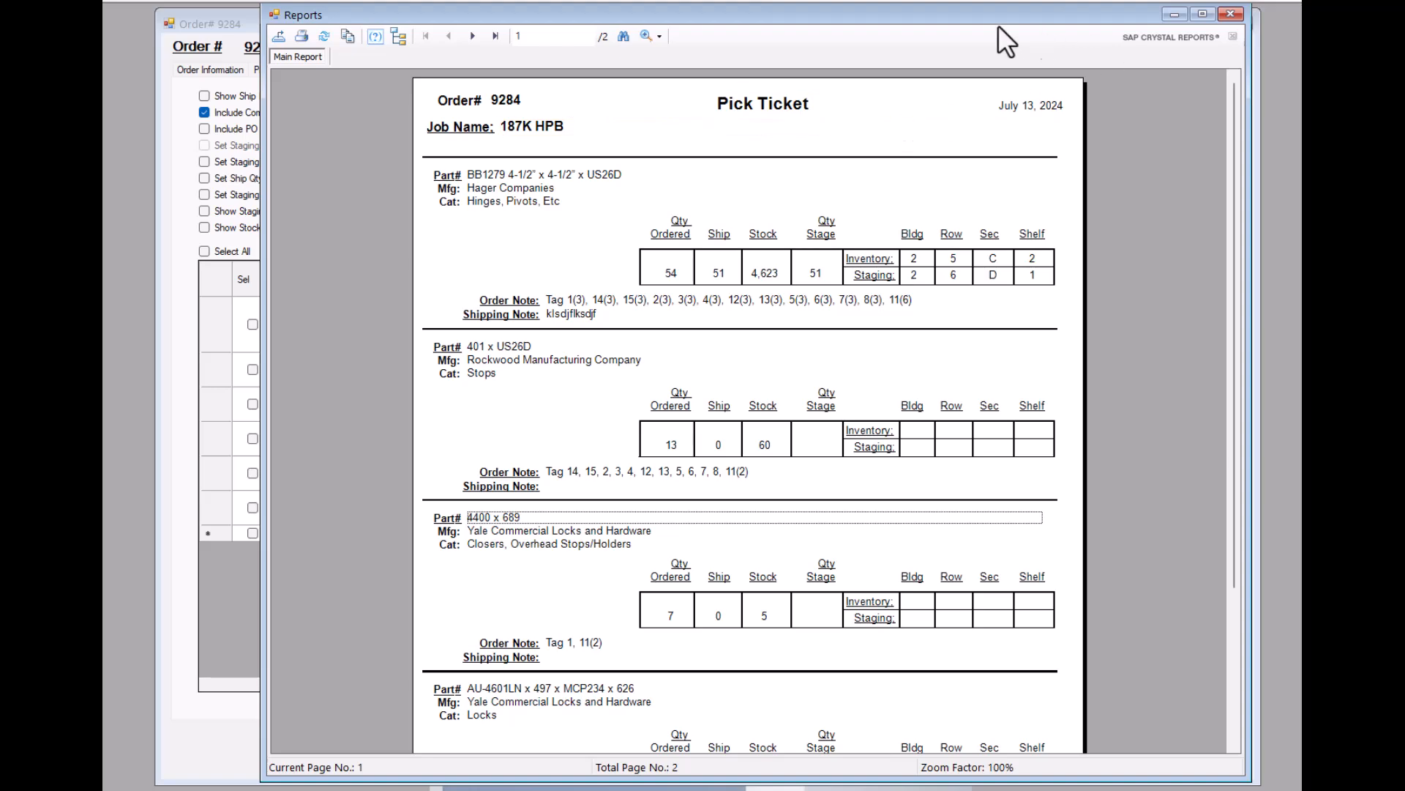
mouse_move(989, 16)
mouse_down()
mouse_move(998, 90)
mouse_move(980, 40)
mouse_up()
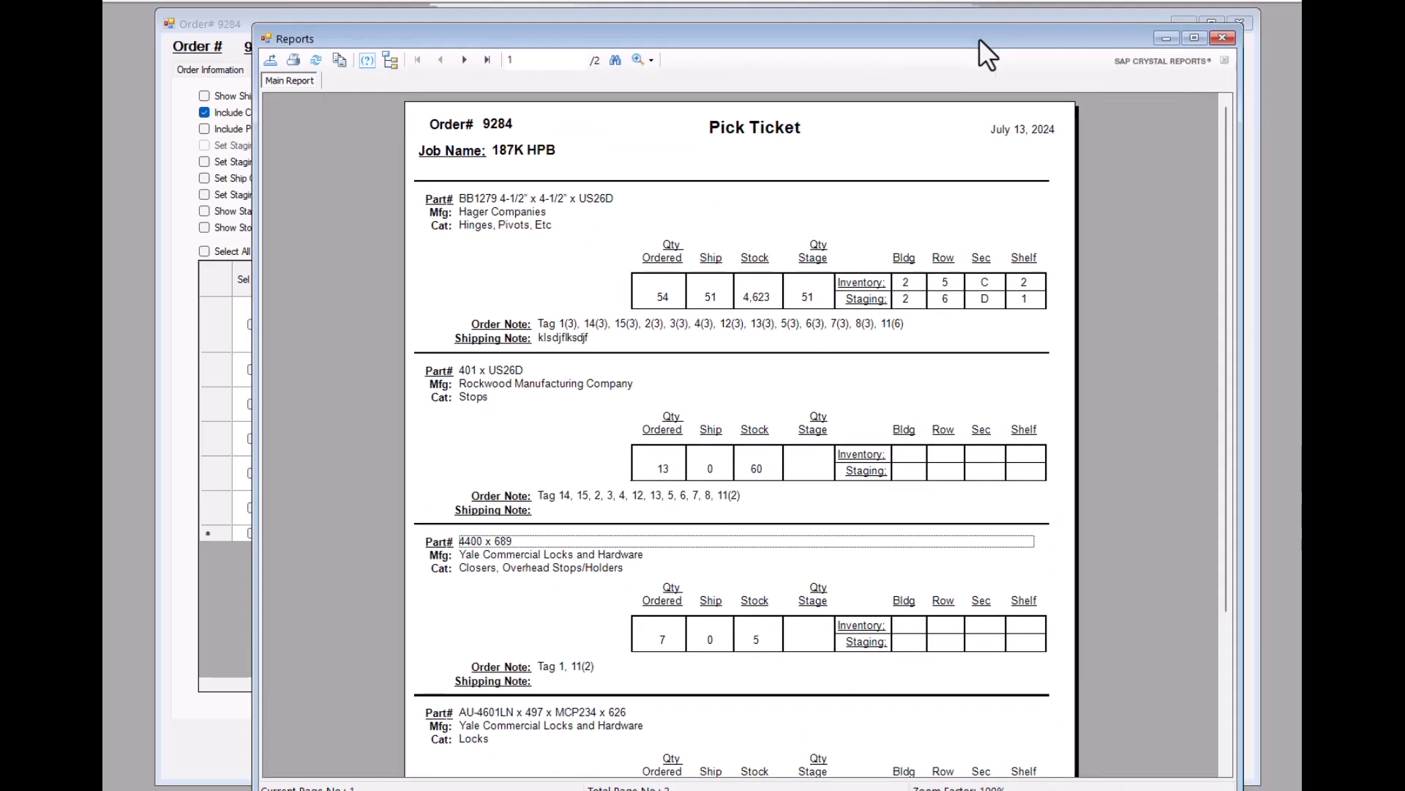
click(1223, 38)
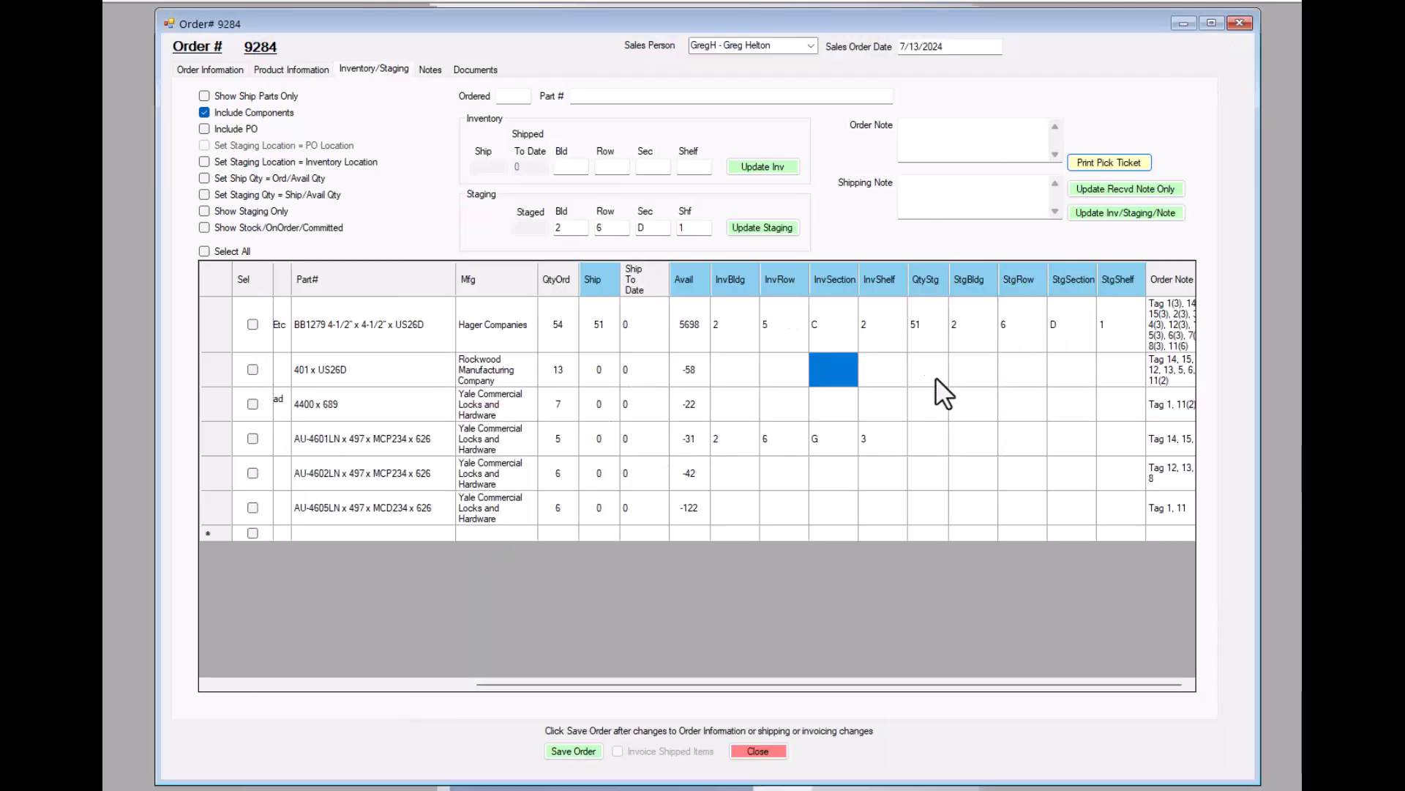
Step: Examine the staging and inventory location cells of the parts below the hinges
click(994, 375)
click(1068, 375)
drag(1069, 442, 1070, 475)
drag(959, 485, 965, 508)
drag(932, 534, 988, 533)
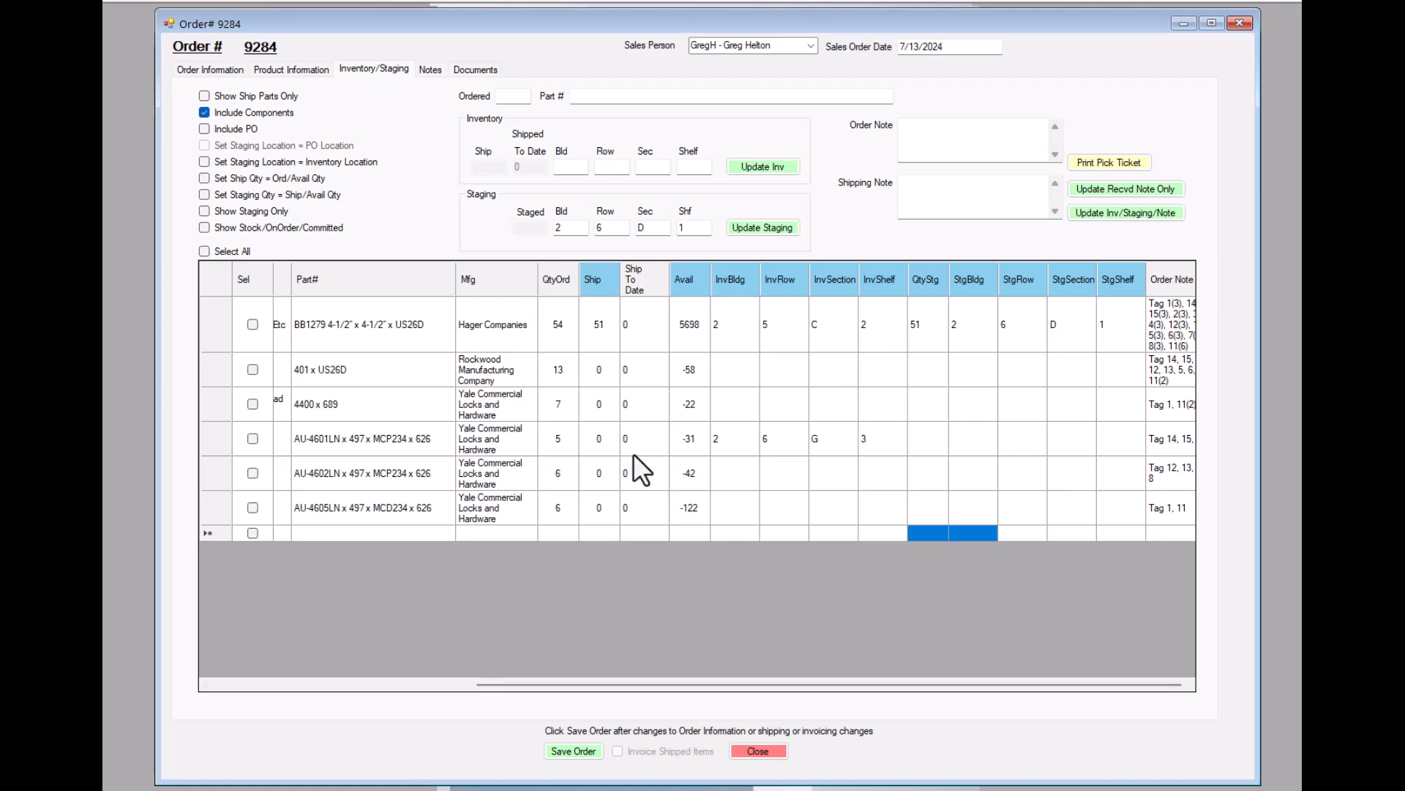
click(736, 359)
click(842, 370)
click(890, 376)
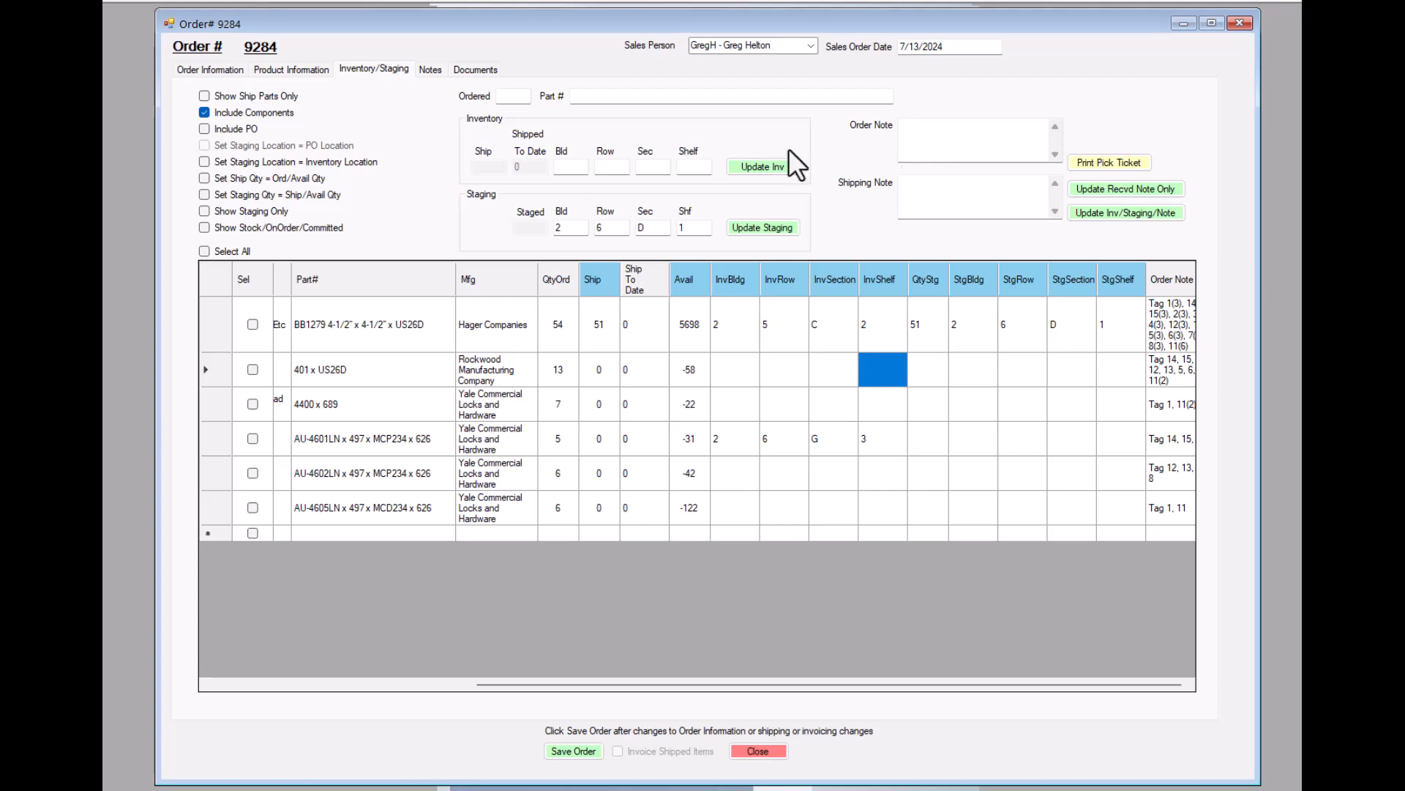
Step: Include PO data in the parts table and review the pick ticket with its PO staging locations
click(205, 129)
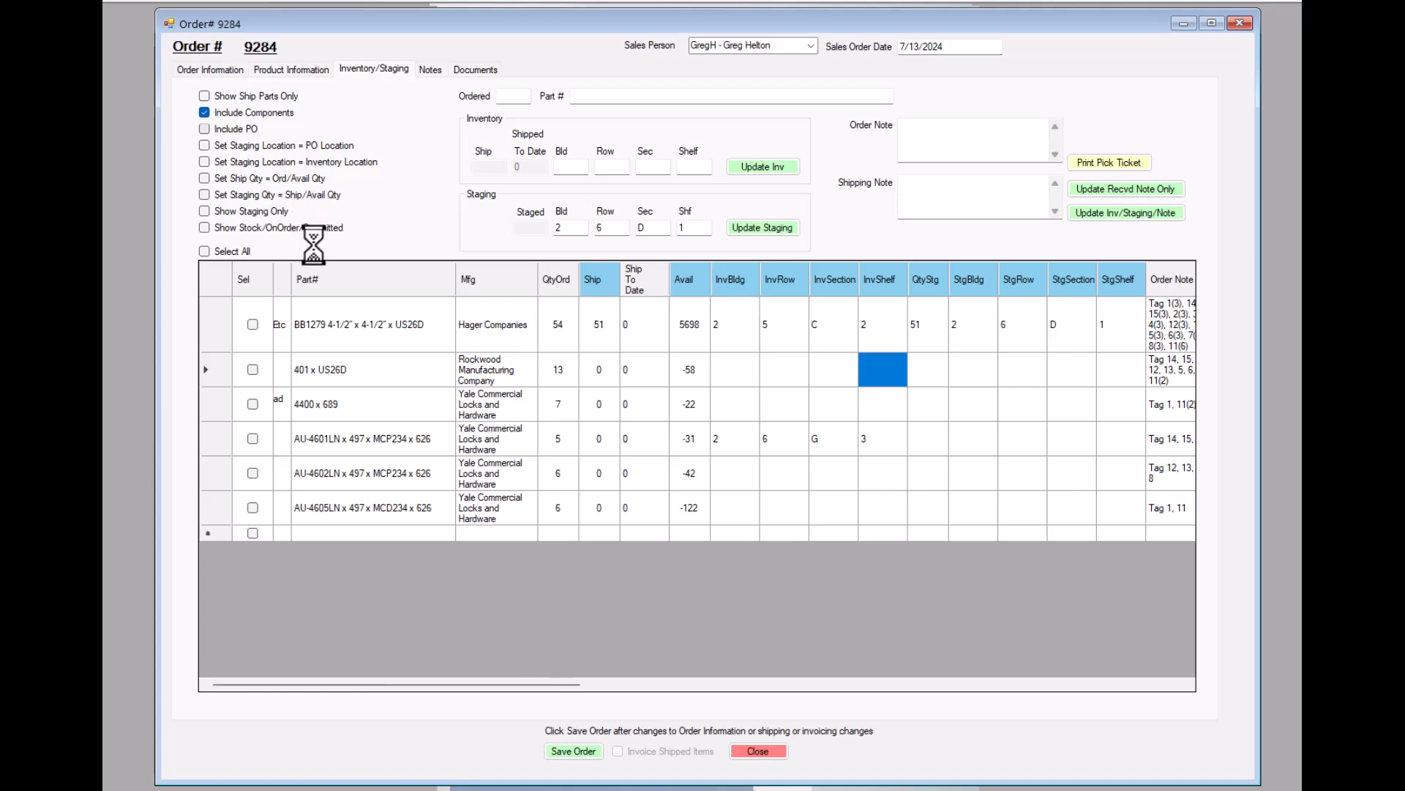
drag(749, 683, 1198, 691)
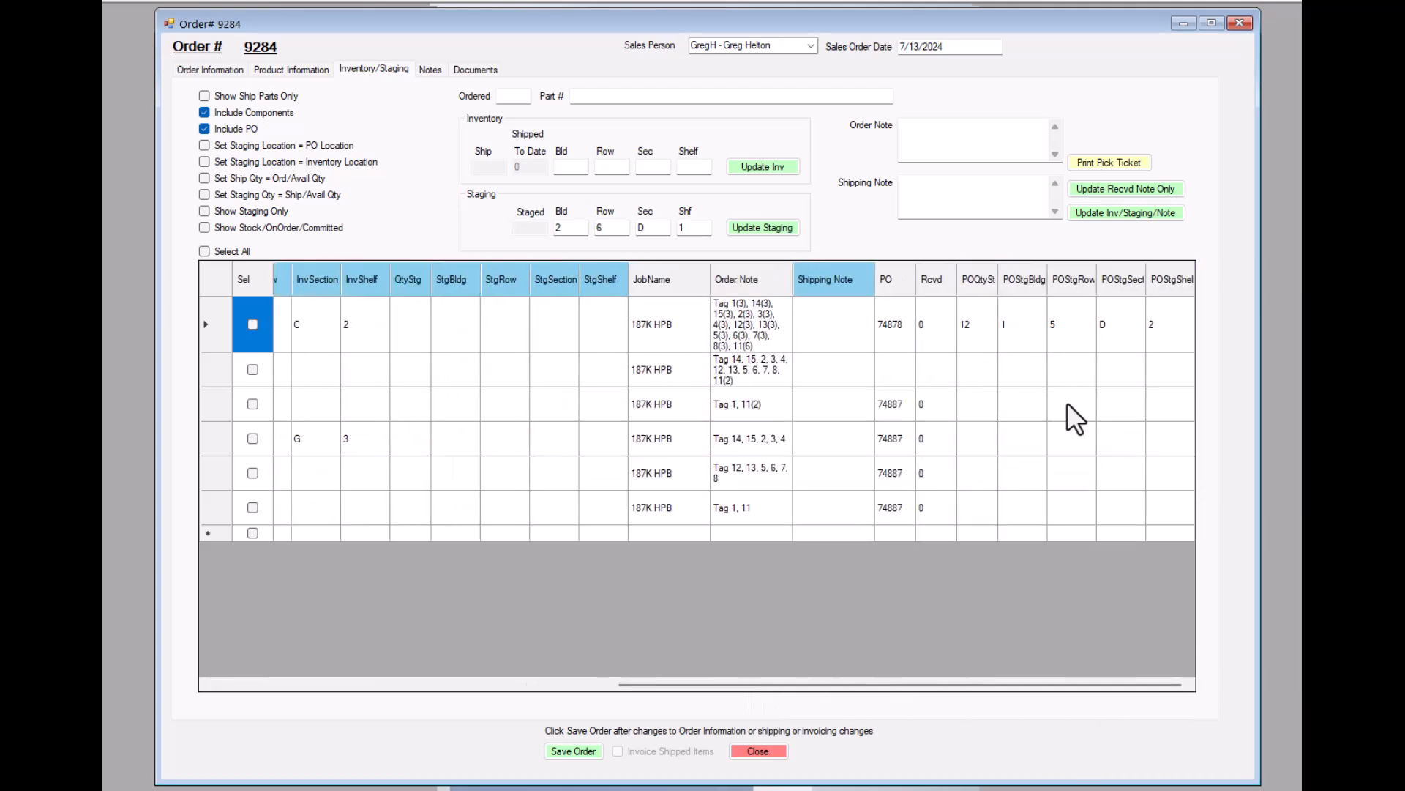
click(1108, 161)
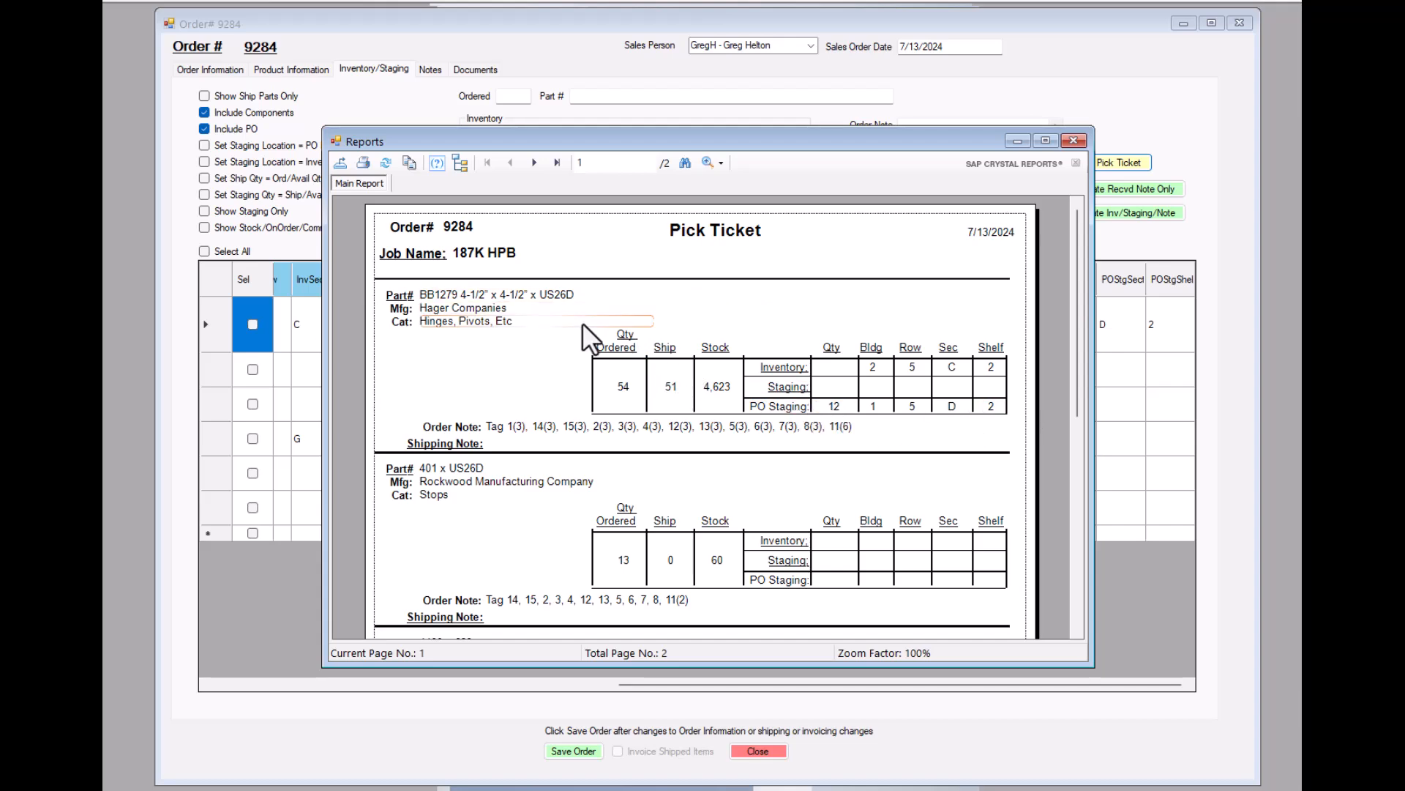
scroll(582, 323, down, 5)
scroll(564, 340, up, 5)
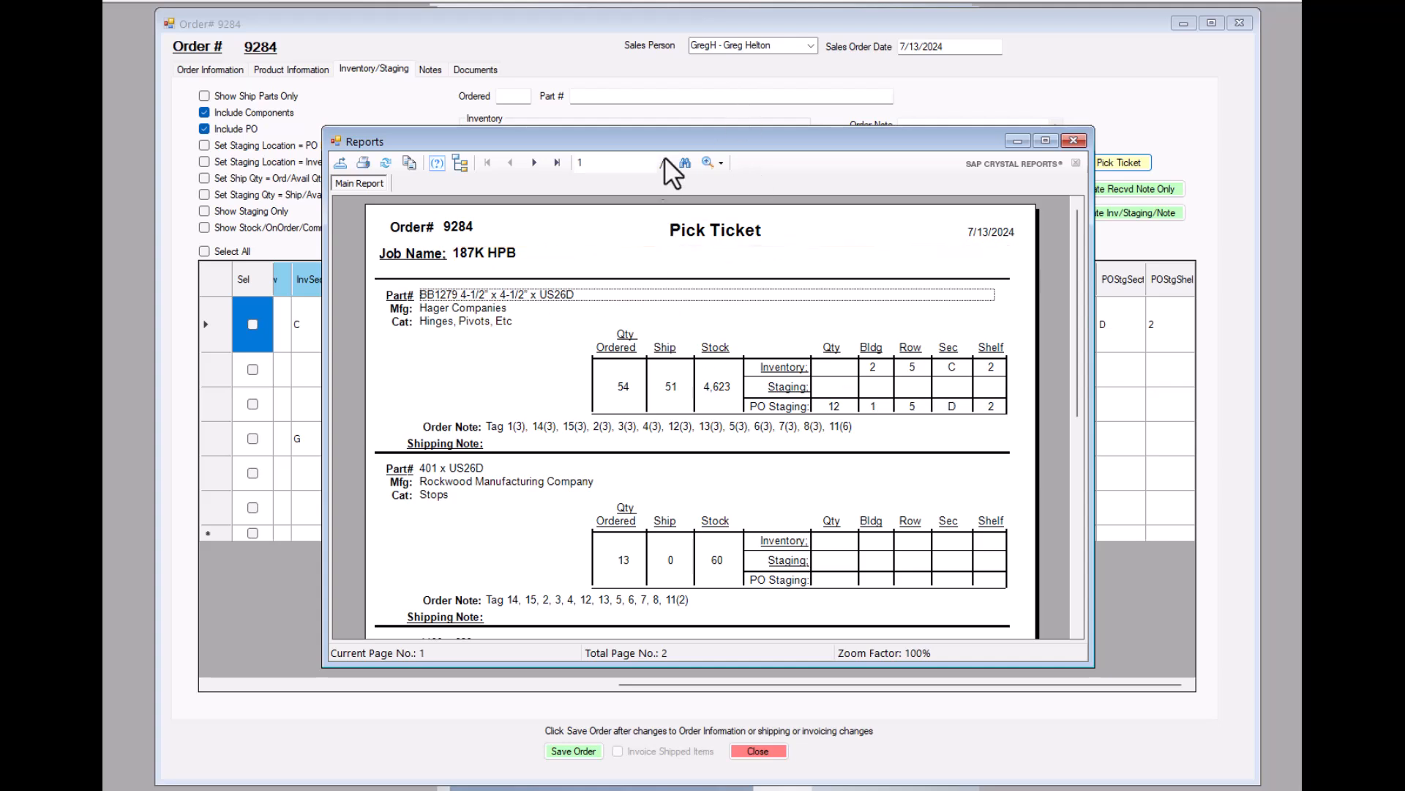
click(1074, 142)
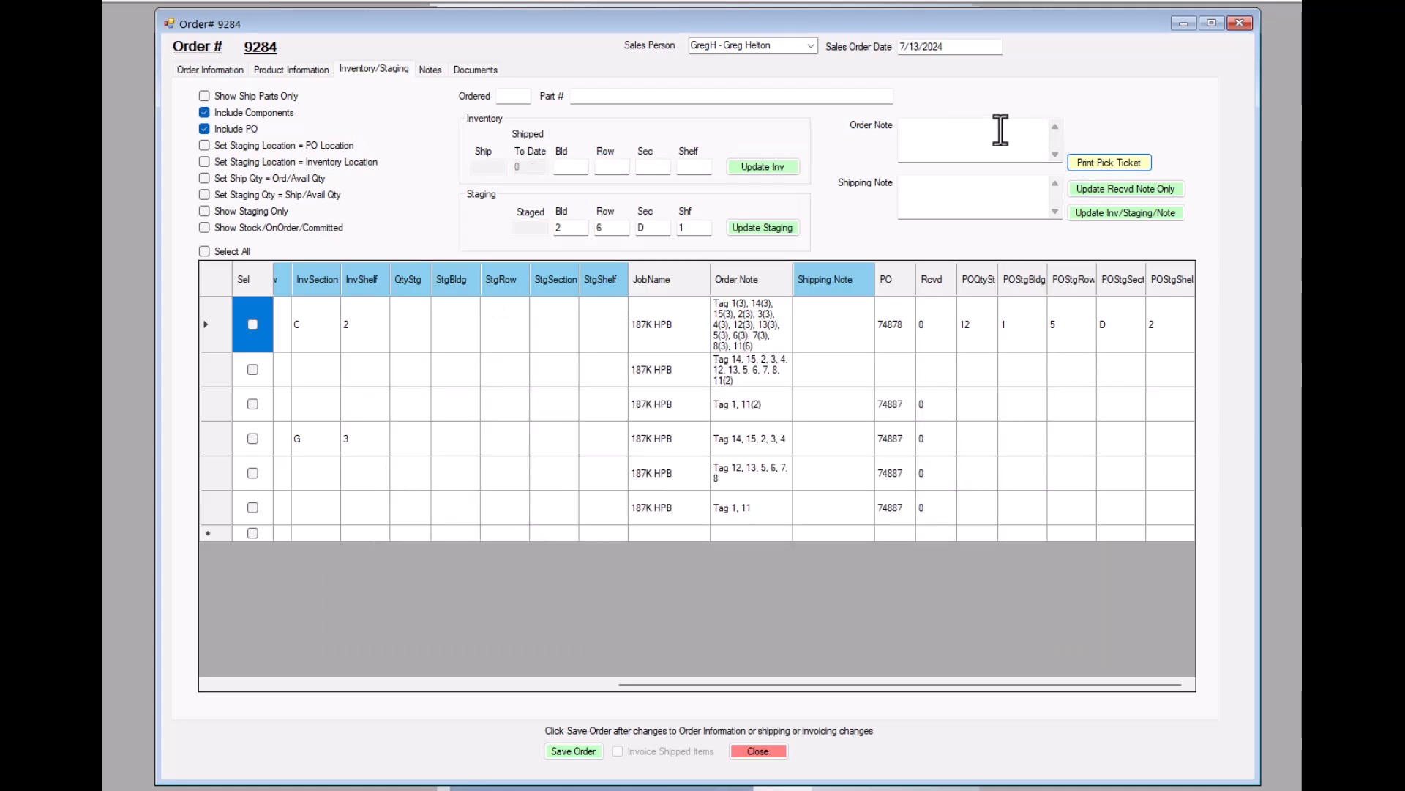
drag(705, 683, 251, 678)
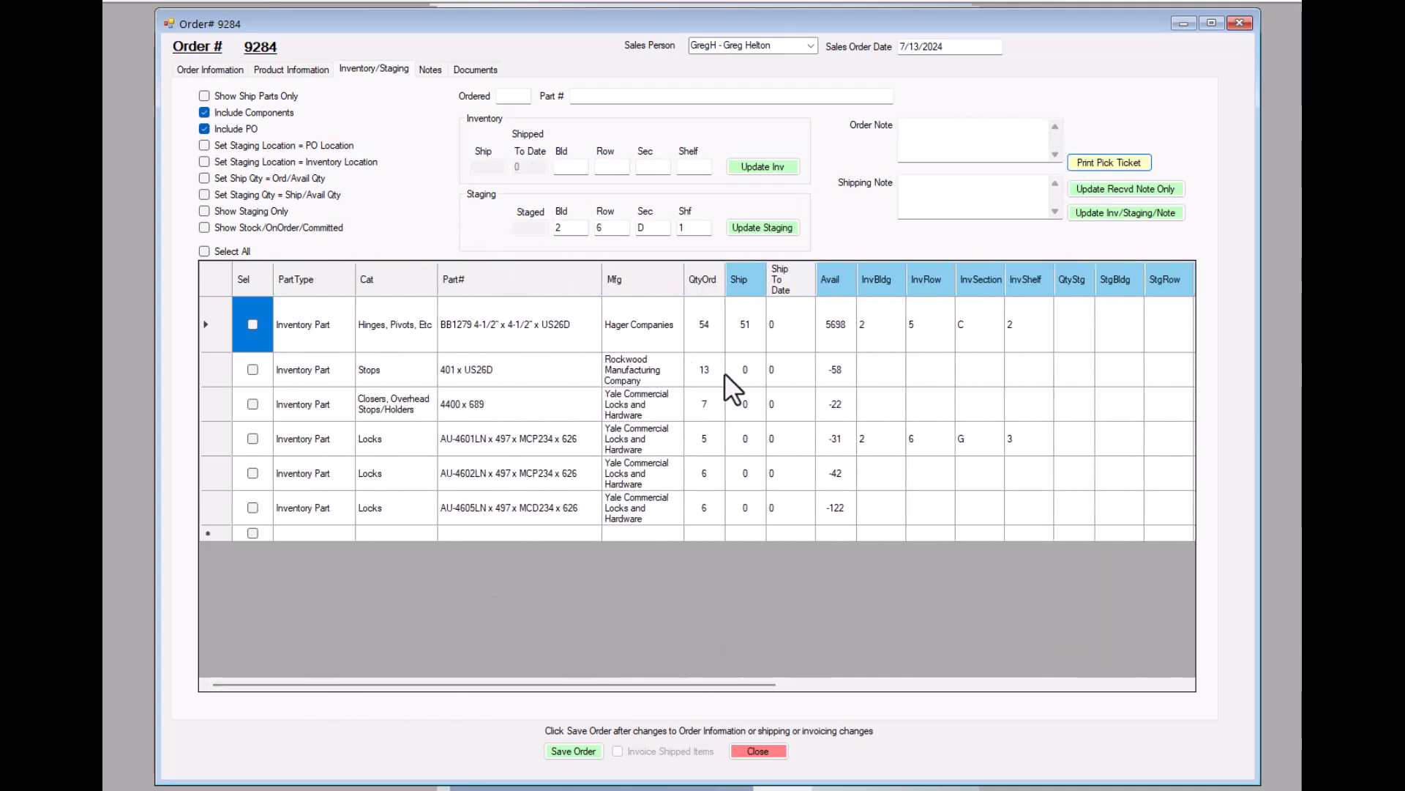